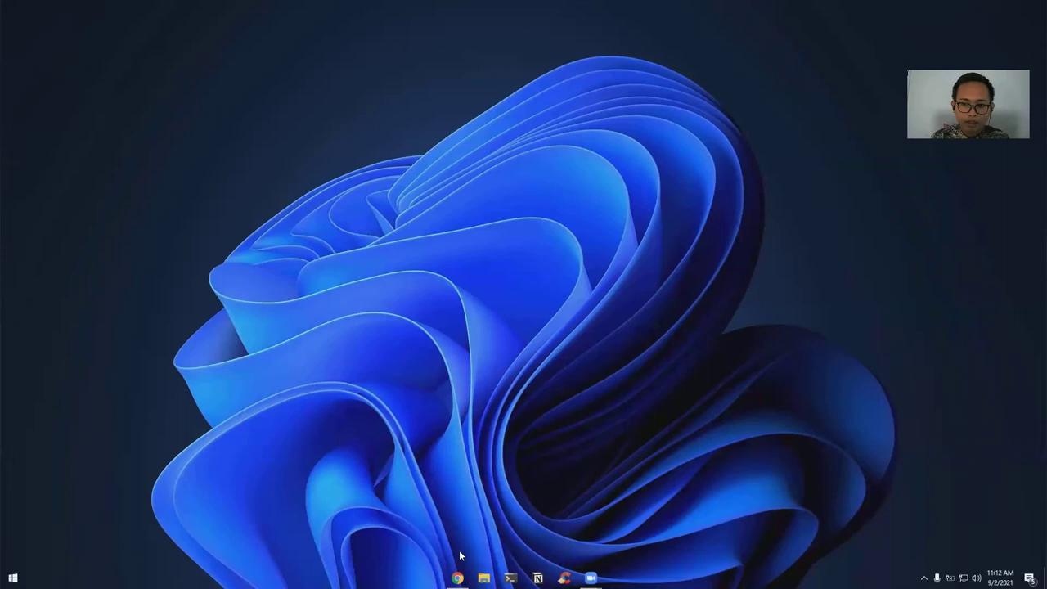
Bring Chrome back and return to the Yii Framework home page
{"action": "left_click", "coordinate": [457, 577]}
{"action": "scroll", "coordinate": [325, 338], "scroll_direction": "up", "scroll_amount": 1}
{"action": "scroll", "coordinate": [325, 338], "scroll_direction": "up", "scroll_amount": 6}
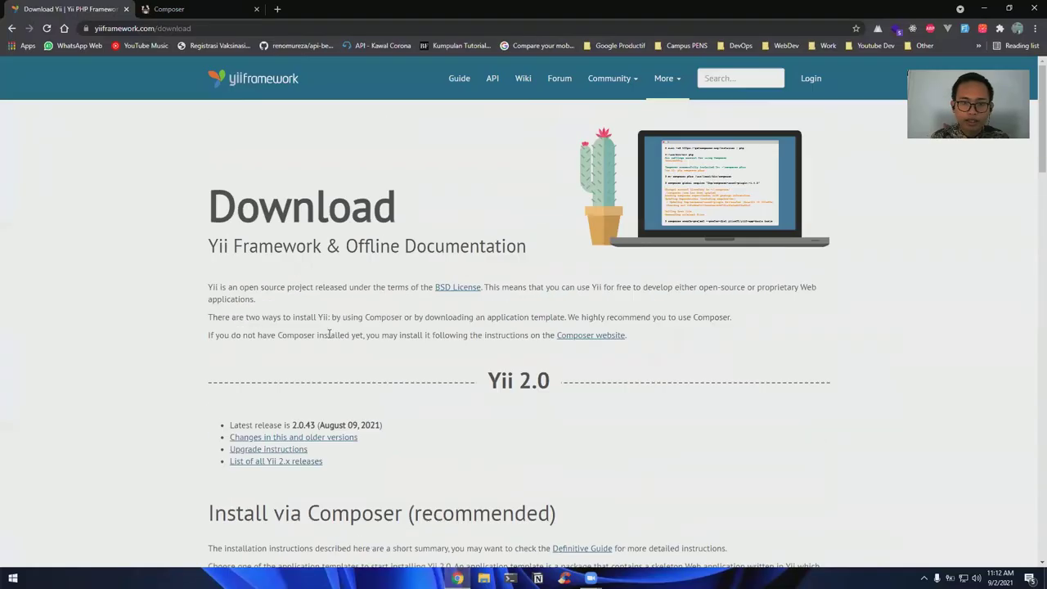
{"action": "left_click", "coordinate": [263, 88]}
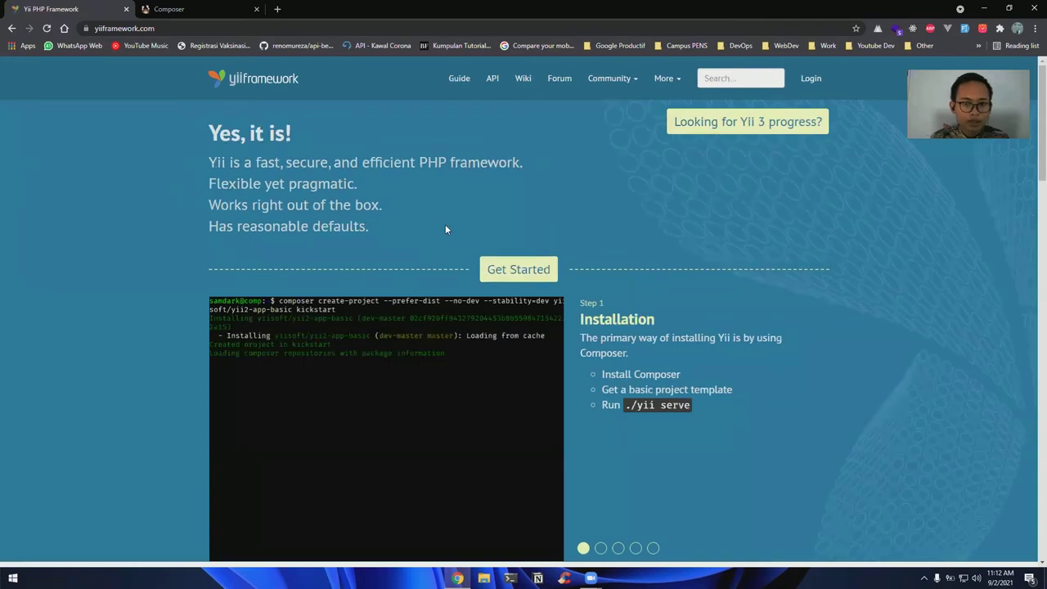
{"action": "scroll", "coordinate": [472, 203], "scroll_direction": "down", "scroll_amount": 10}
{"action": "scroll", "coordinate": [491, 320], "scroll_direction": "down", "scroll_amount": 15}
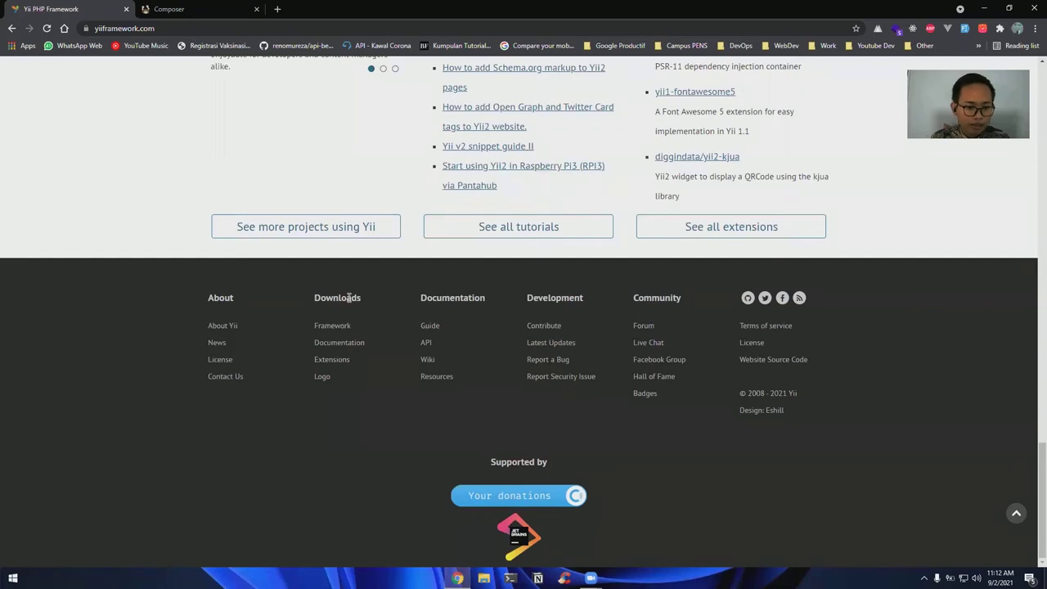
Open the Framework download page and scroll to the archive-file install options
{"action": "left_click", "coordinate": [338, 327]}
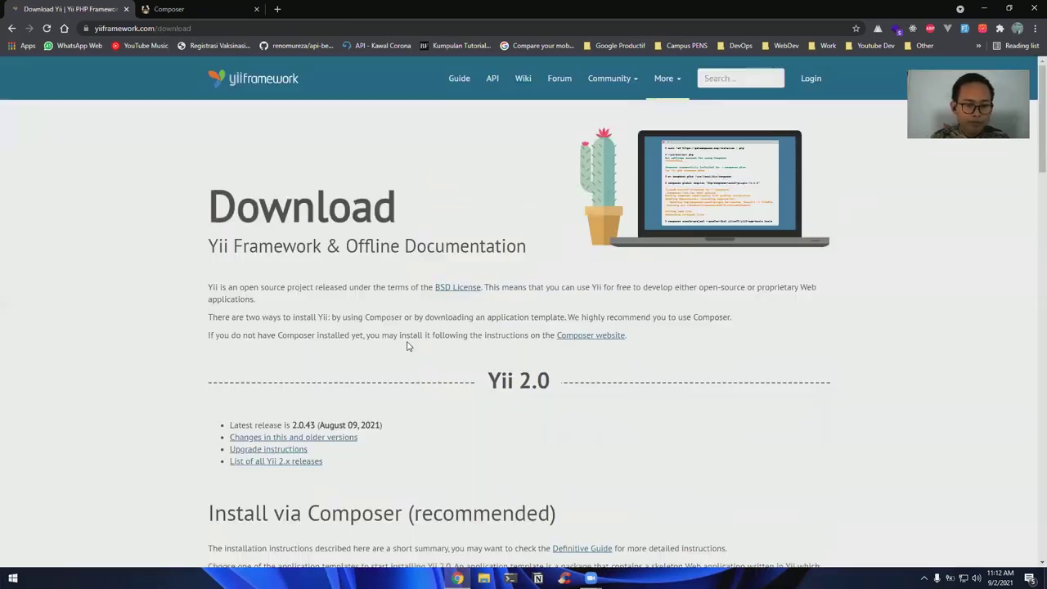
{"action": "scroll", "coordinate": [406, 341], "scroll_direction": "down", "scroll_amount": 5}
{"action": "scroll", "coordinate": [388, 293], "scroll_direction": "down", "scroll_amount": 2}
{"action": "scroll", "coordinate": [387, 290], "scroll_direction": "up", "scroll_amount": 2}
{"action": "scroll", "coordinate": [386, 286], "scroll_direction": "down", "scroll_amount": 1}
{"action": "scroll", "coordinate": [386, 286], "scroll_direction": "up", "scroll_amount": 1}
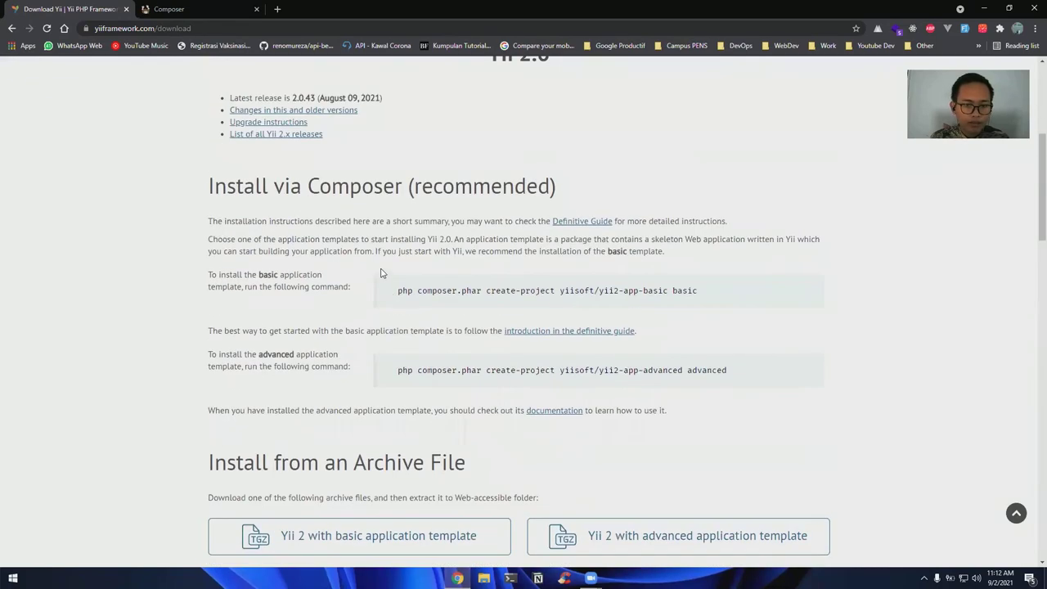
{"action": "scroll", "coordinate": [298, 249], "scroll_direction": "down", "scroll_amount": 1}
{"action": "scroll", "coordinate": [298, 250], "scroll_direction": "up", "scroll_amount": 1}
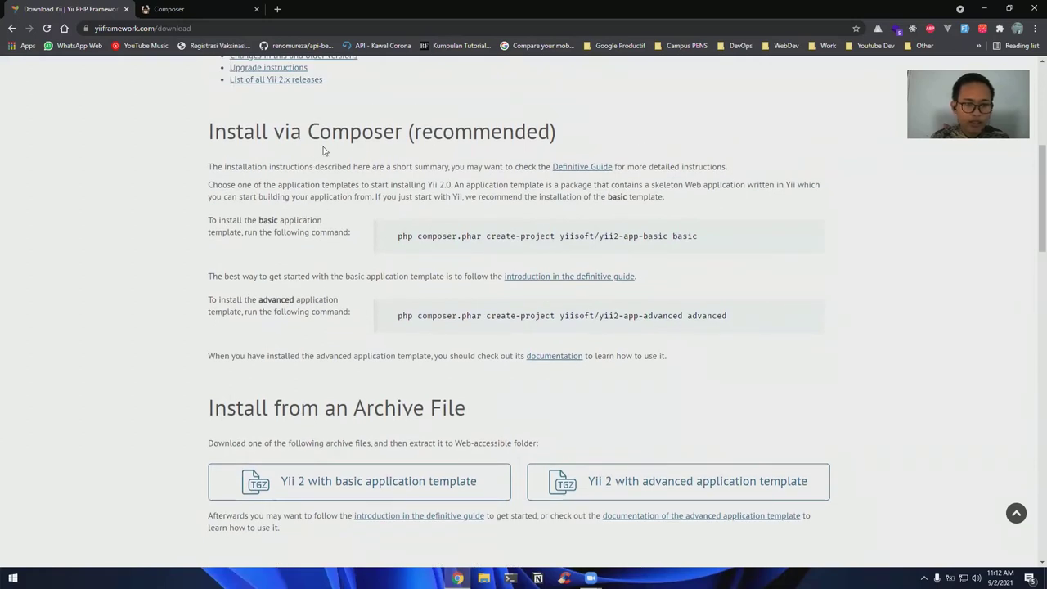
{"action": "triple_click", "coordinate": [428, 128]}
{"action": "left_click", "coordinate": [427, 128]}
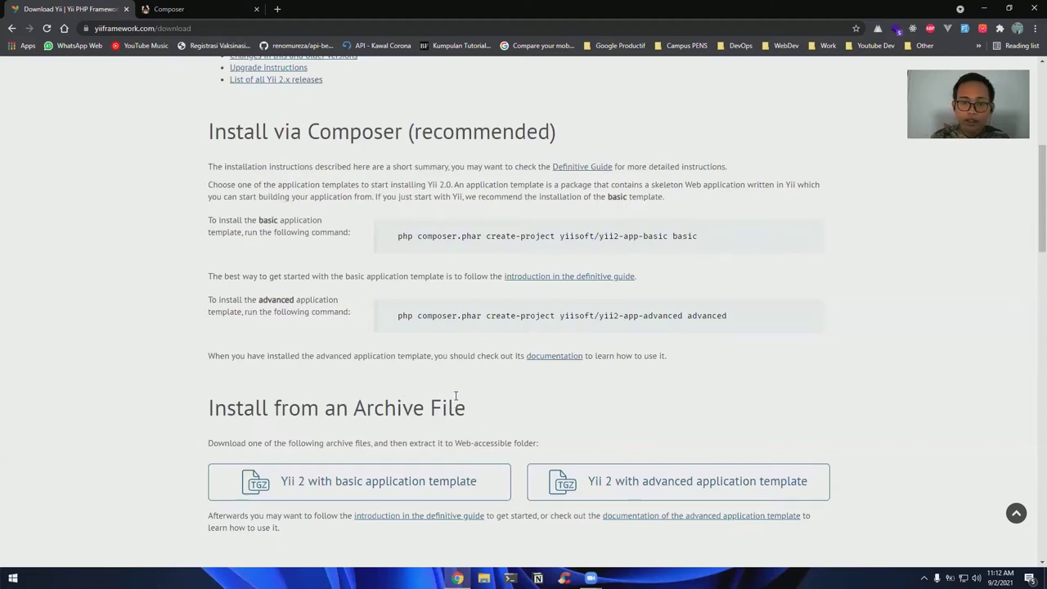
{"action": "scroll", "coordinate": [456, 396], "scroll_direction": "down", "scroll_amount": 2}
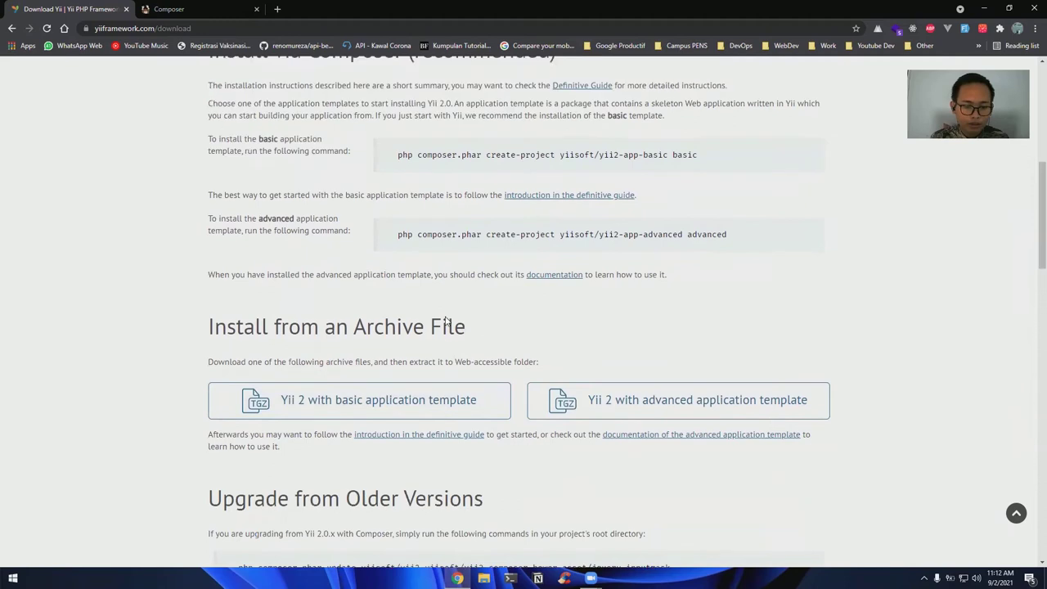
{"action": "scroll", "coordinate": [448, 321], "scroll_direction": "up", "scroll_amount": 1}
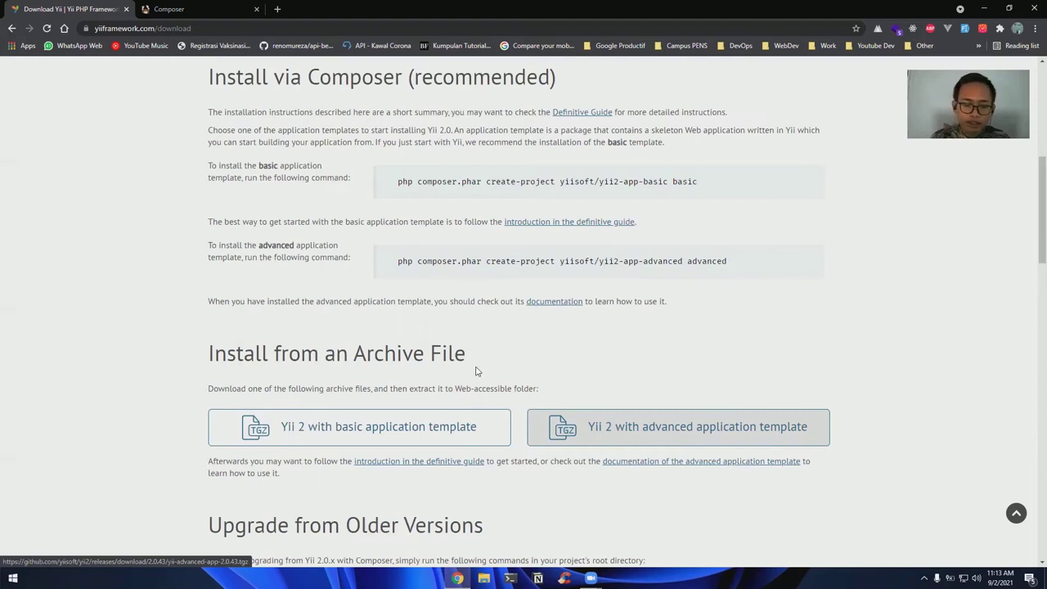
Download the Yii 2 basic application template archive into Documents
{"action": "left_click", "coordinate": [392, 423]}
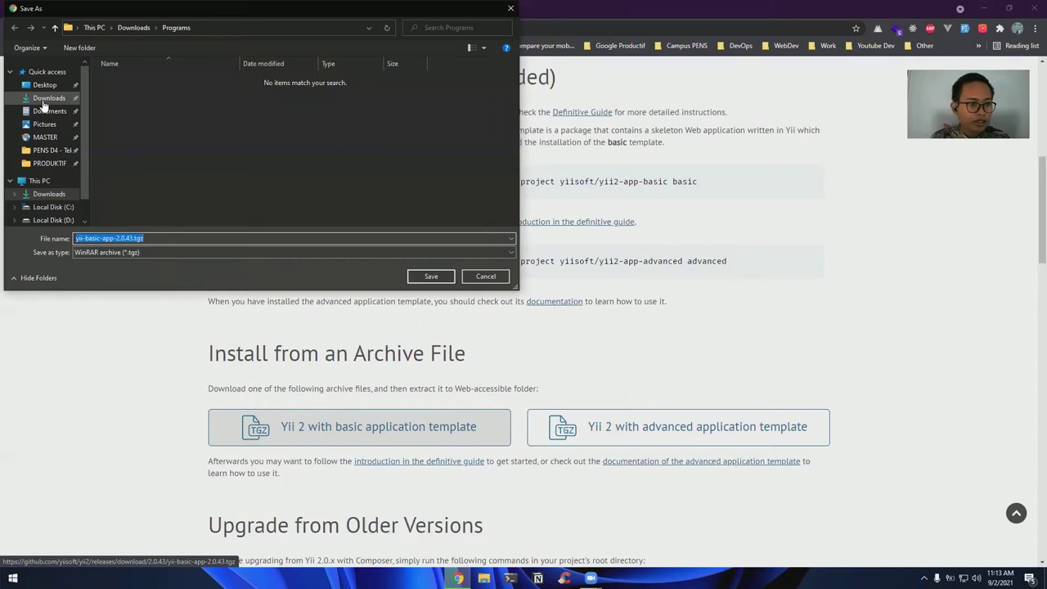
{"action": "left_click", "coordinate": [54, 99]}
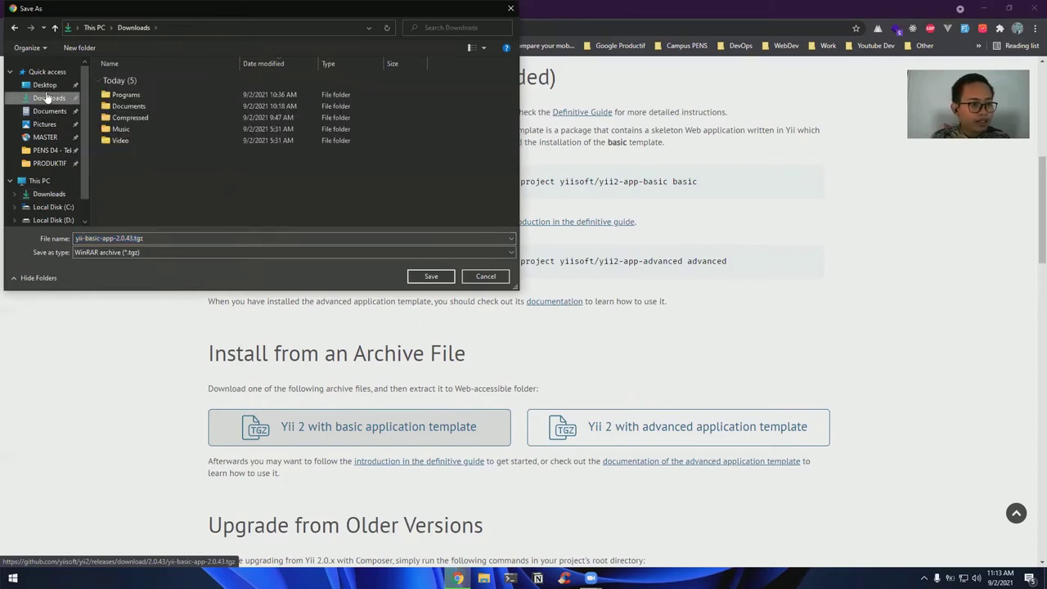
{"action": "left_click", "coordinate": [49, 111]}
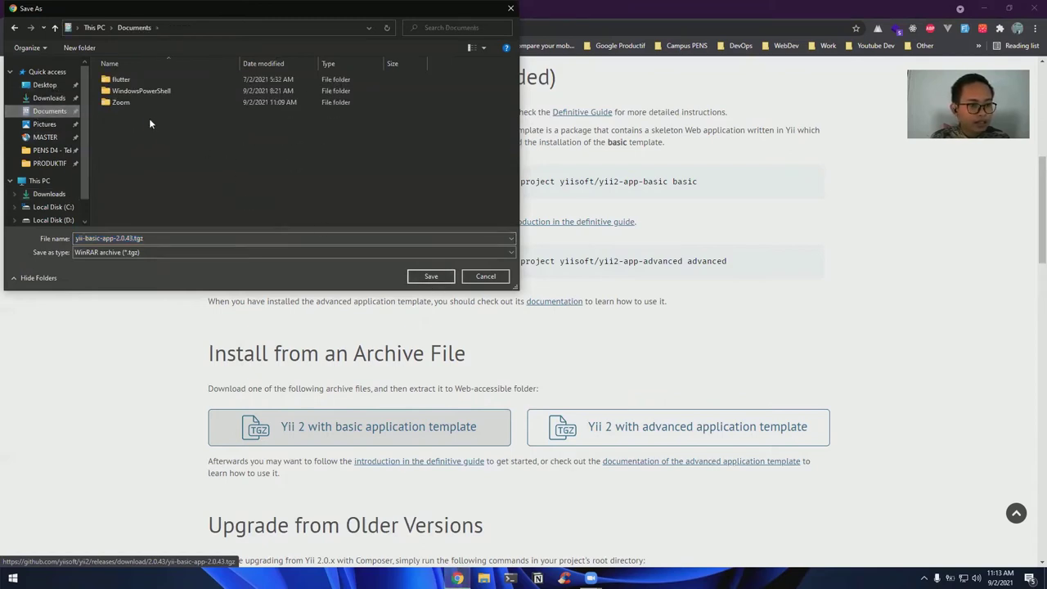
{"action": "left_click", "coordinate": [430, 276]}
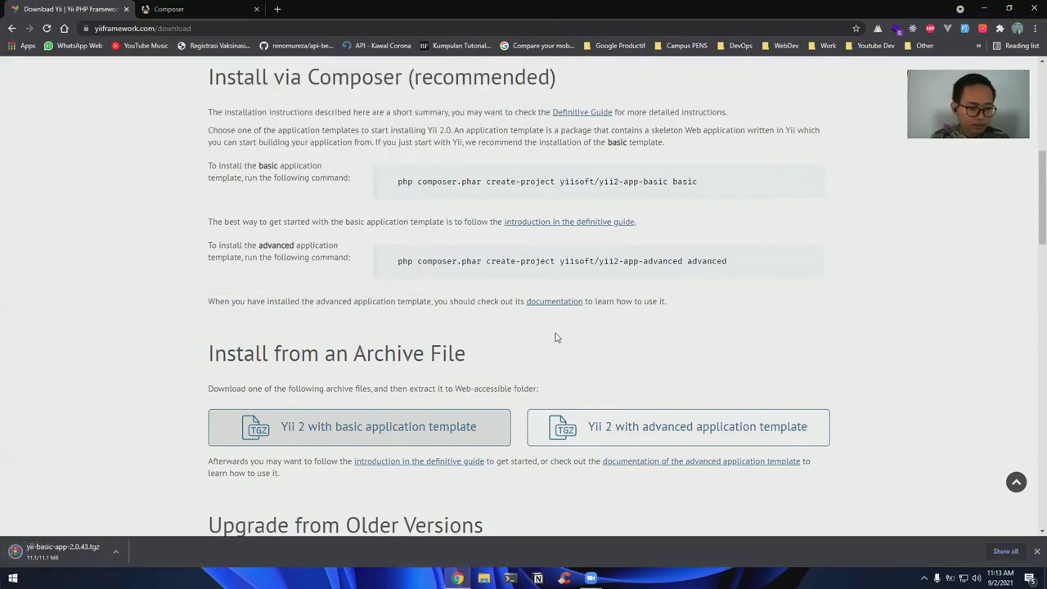
Show the downloaded yii-basic-app-2.0.43.tgz in its folder in File Explorer
{"action": "left_click", "coordinate": [116, 554]}
{"action": "left_click", "coordinate": [151, 554]}
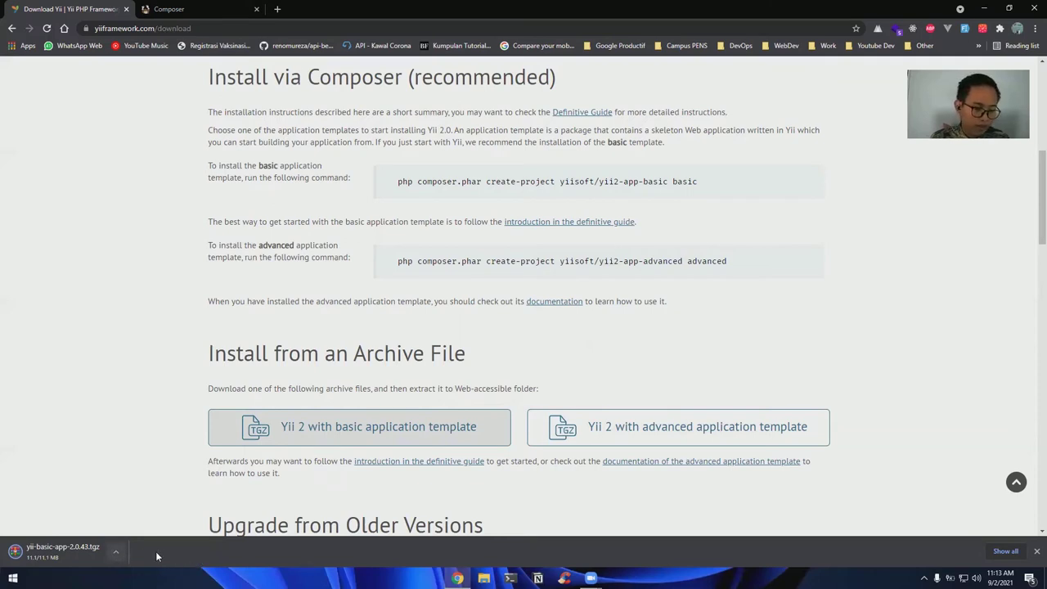
{"action": "left_click", "coordinate": [119, 554]}
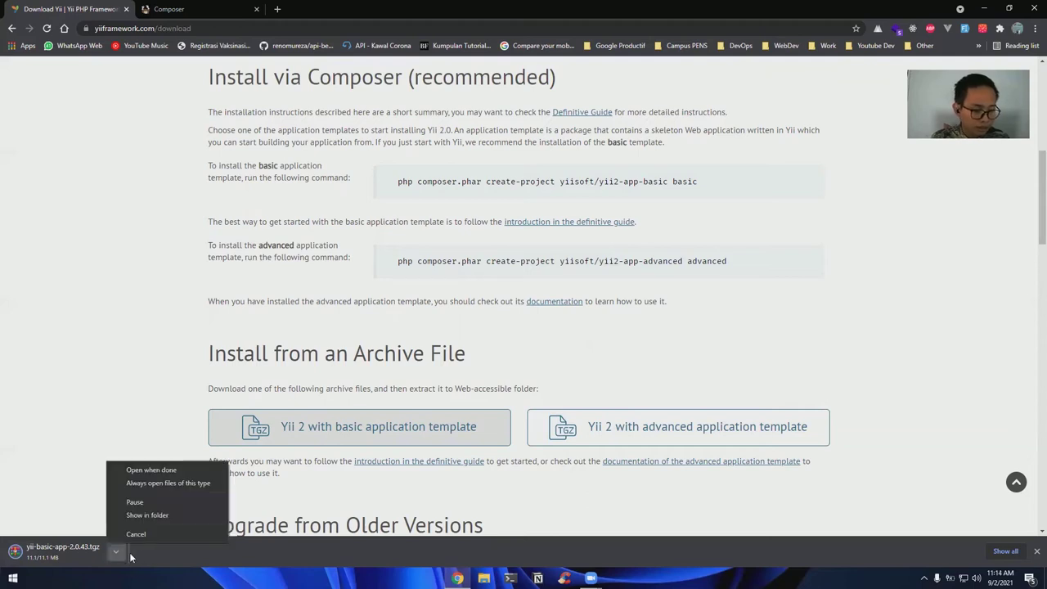
{"action": "left_click", "coordinate": [139, 557]}
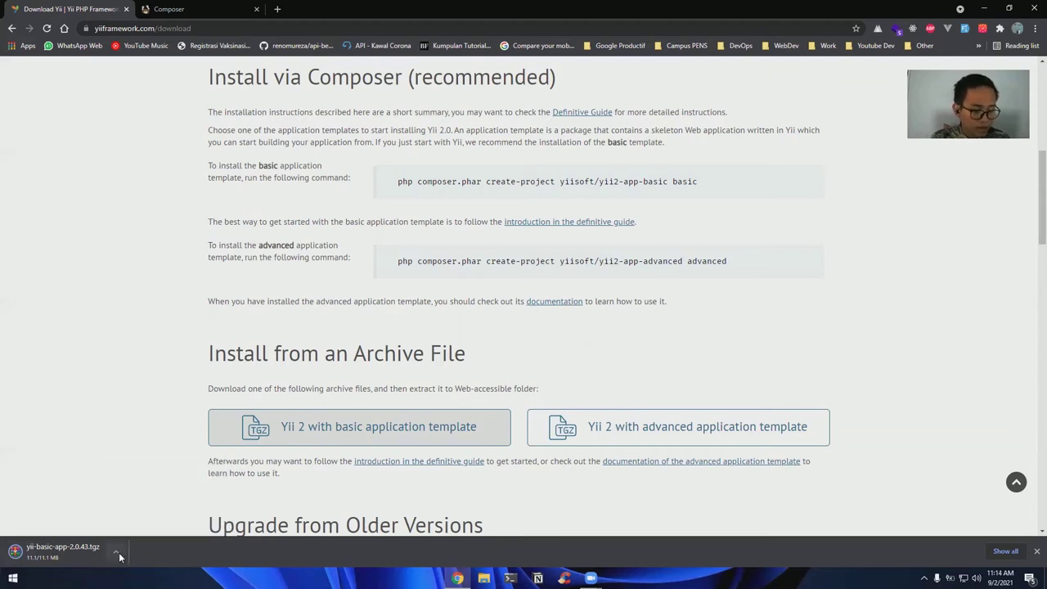
{"action": "left_click", "coordinate": [115, 551]}
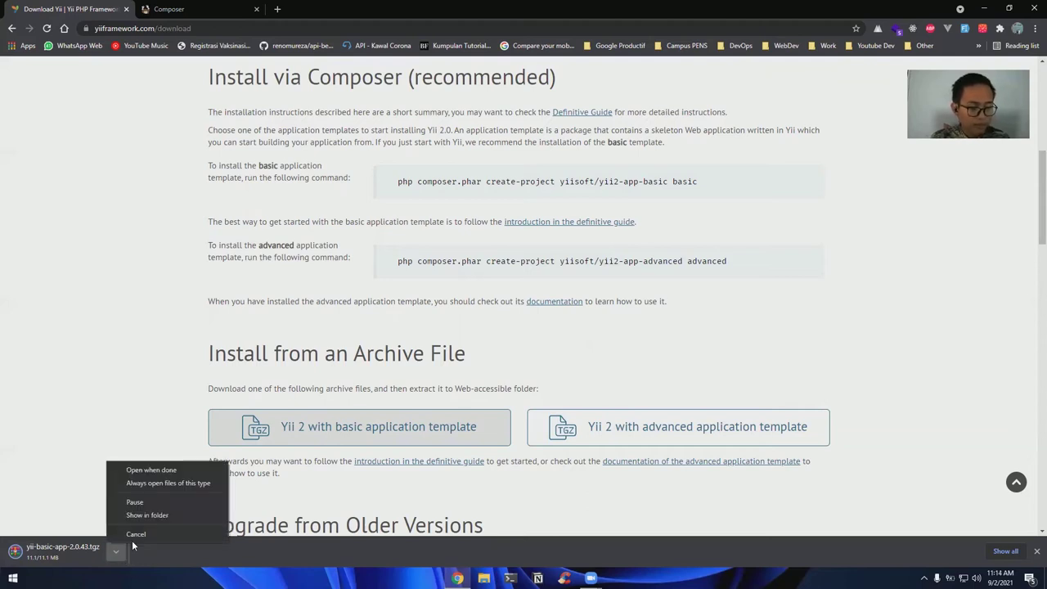
{"action": "left_click", "coordinate": [200, 545]}
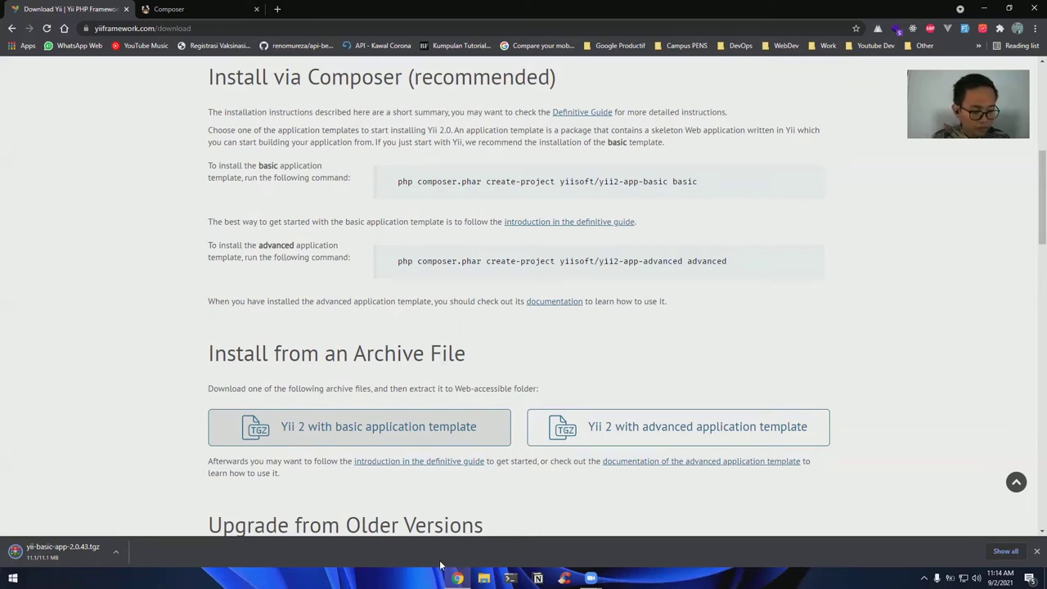
{"action": "left_click", "coordinate": [115, 552]}
{"action": "left_click", "coordinate": [148, 515]}
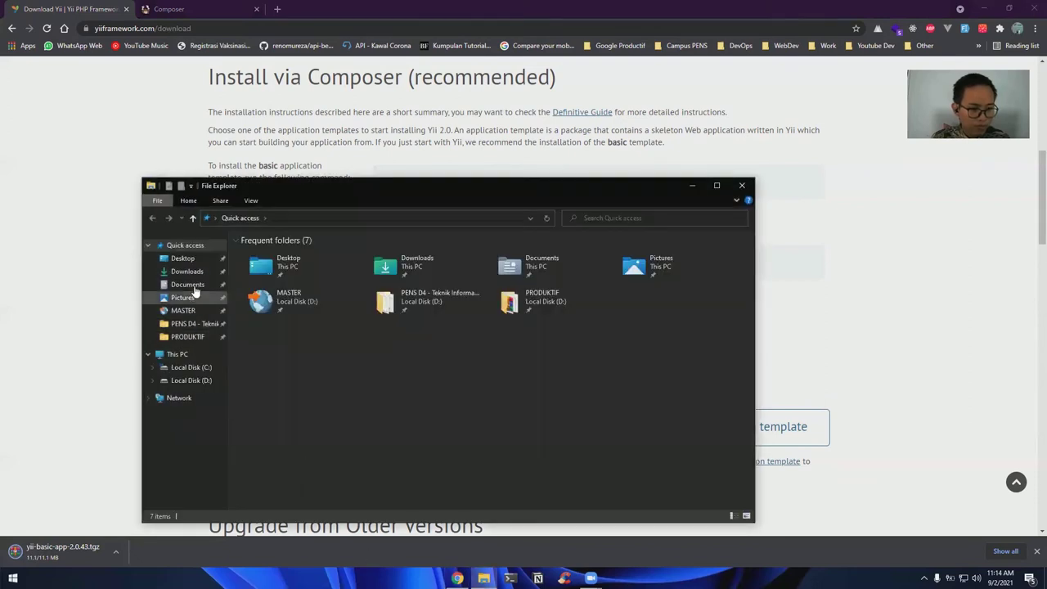
Open yii-basic-app-2.0.43.tgz from Documents in WinRAR
{"action": "left_click", "coordinate": [187, 285]}
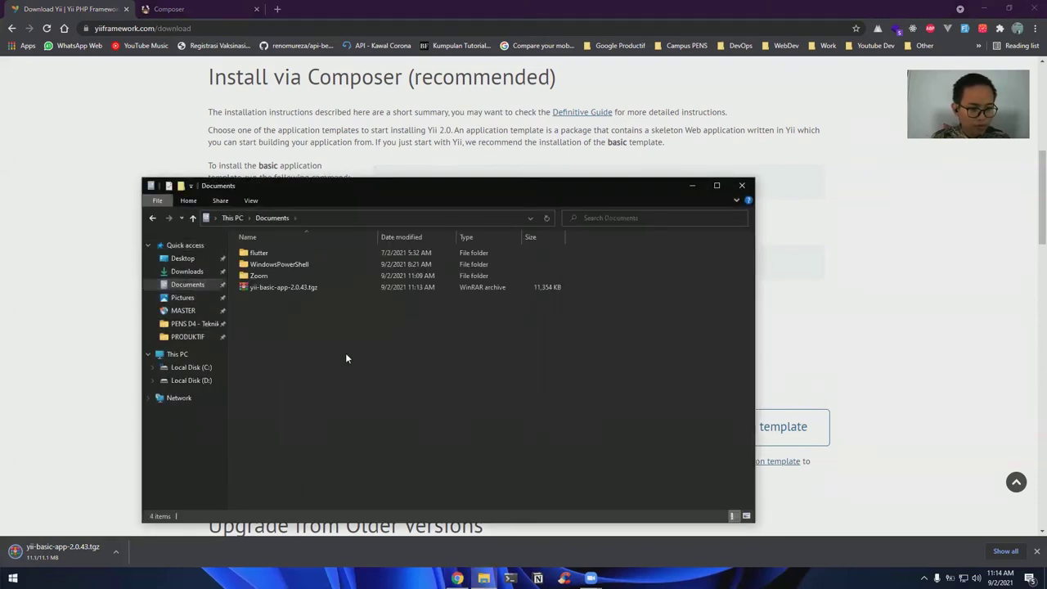
{"action": "right_click", "coordinate": [301, 355]}
{"action": "key", "text": "Escape"}
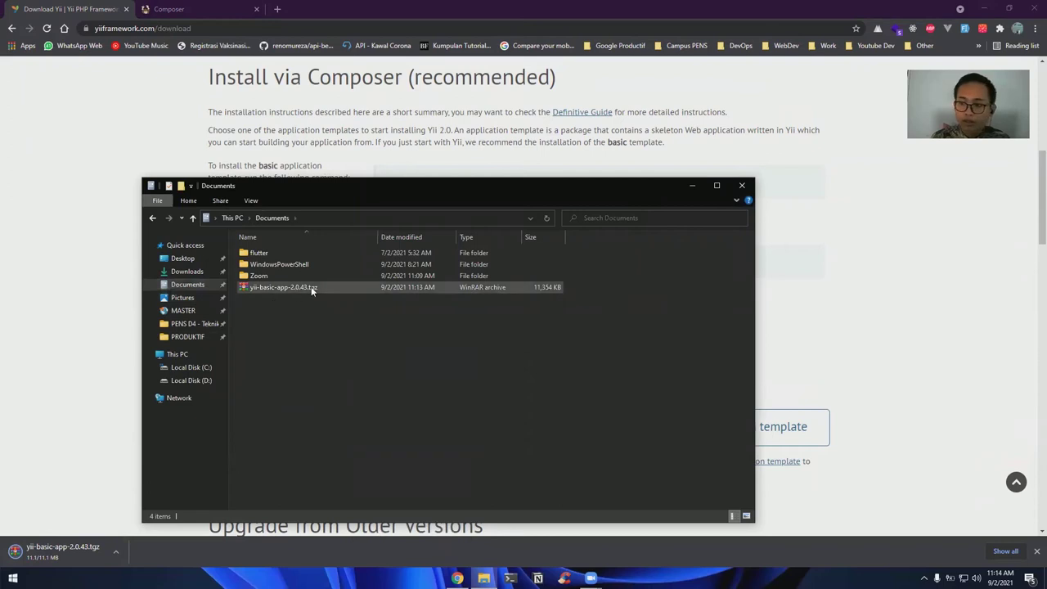
{"action": "left_click", "coordinate": [282, 291]}
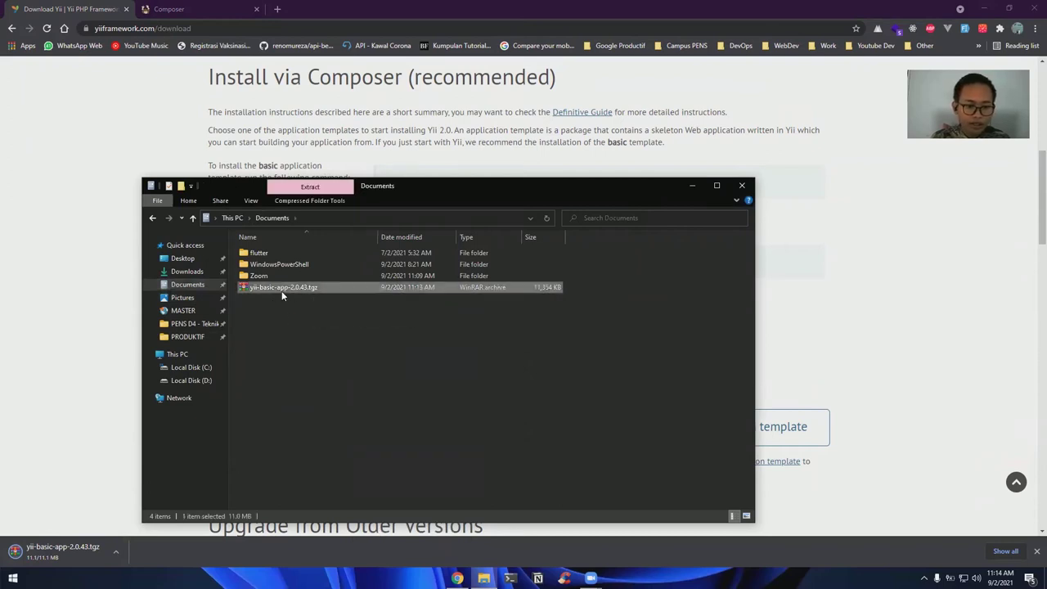
{"action": "right_click", "coordinate": [261, 287]}
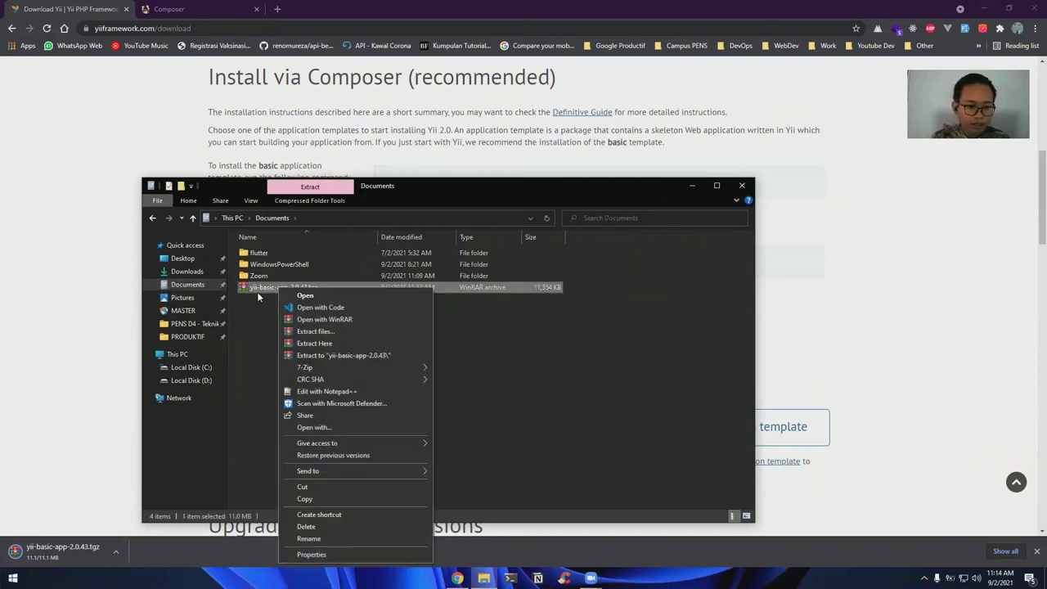
{"action": "key", "text": "Escape"}
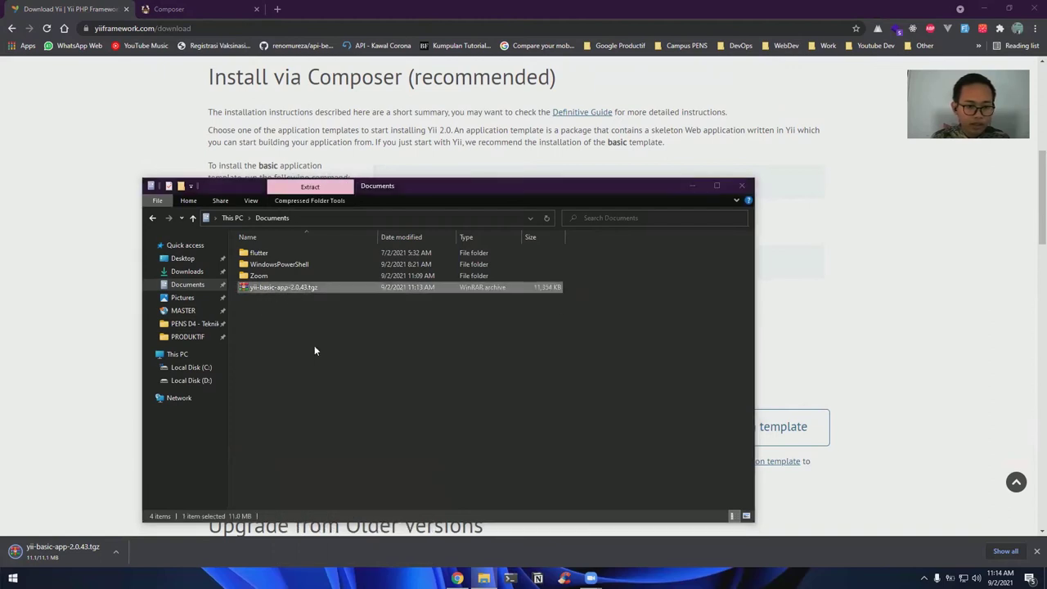
{"action": "key", "text": "Return"}
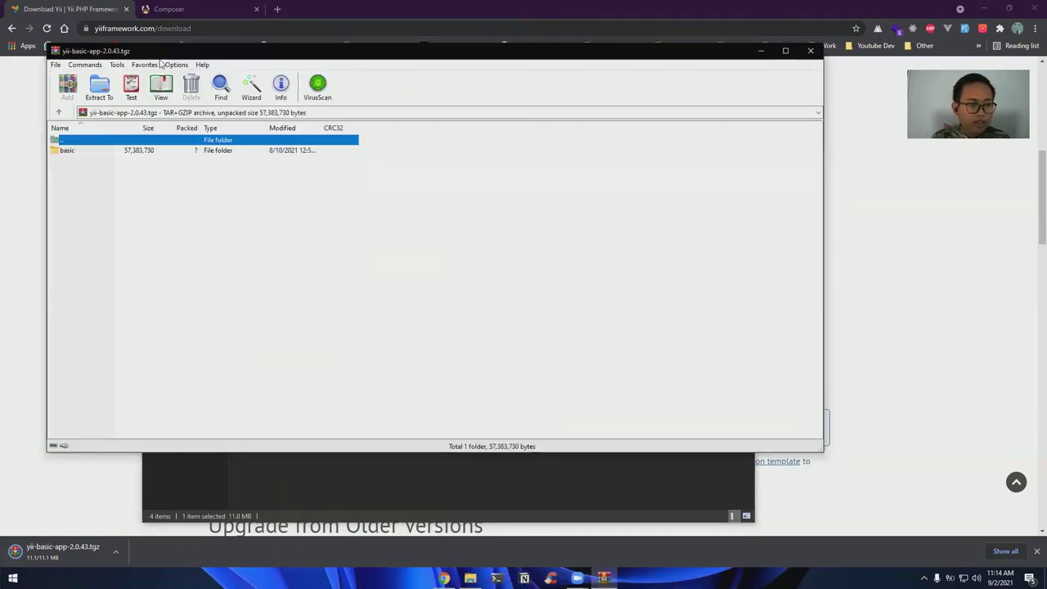
Extract the basic folder from the archive, then browse to Local Disk (C:)
{"action": "double_click", "coordinate": [270, 263]}
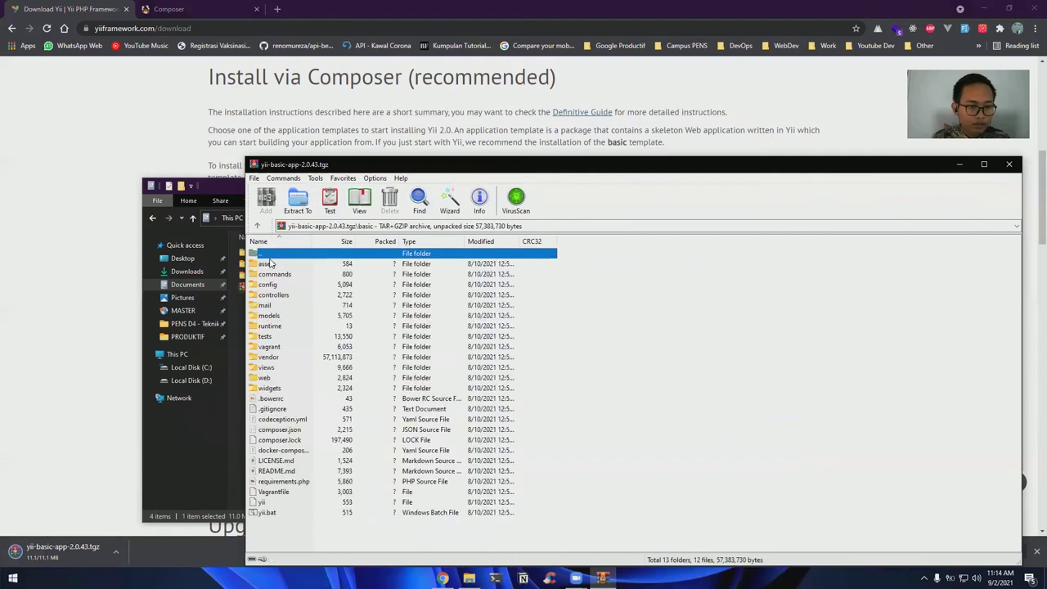
{"action": "double_click", "coordinate": [271, 254]}
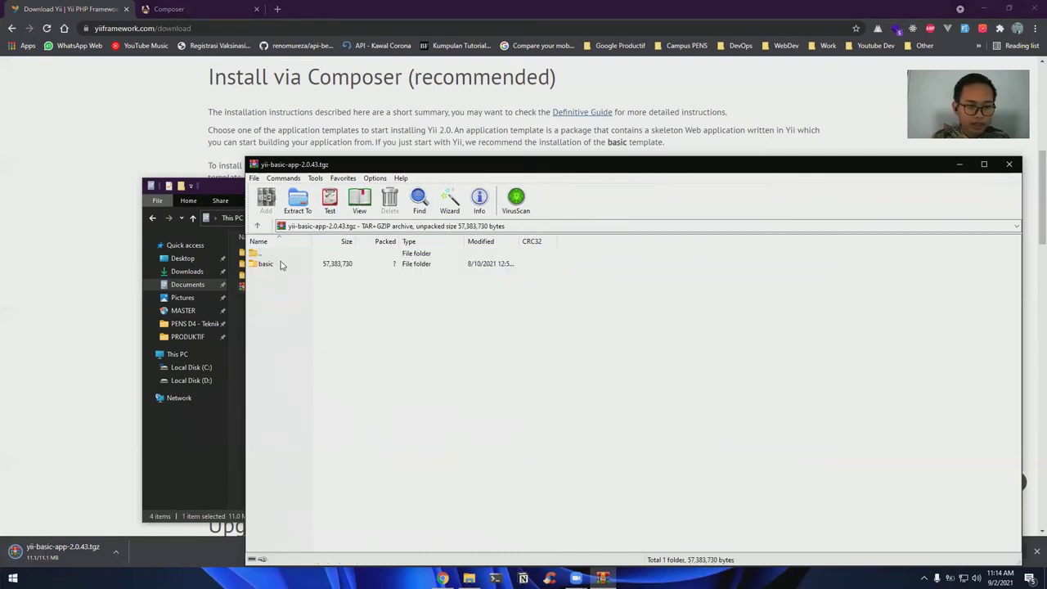
{"action": "left_click", "coordinate": [277, 265]}
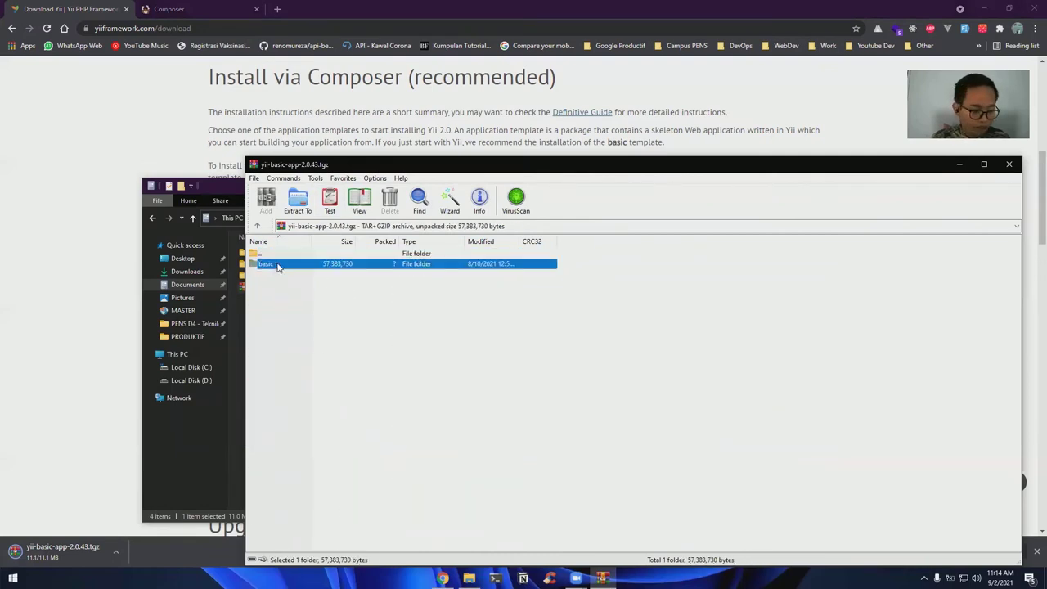
{"action": "key", "text": "alt+w"}
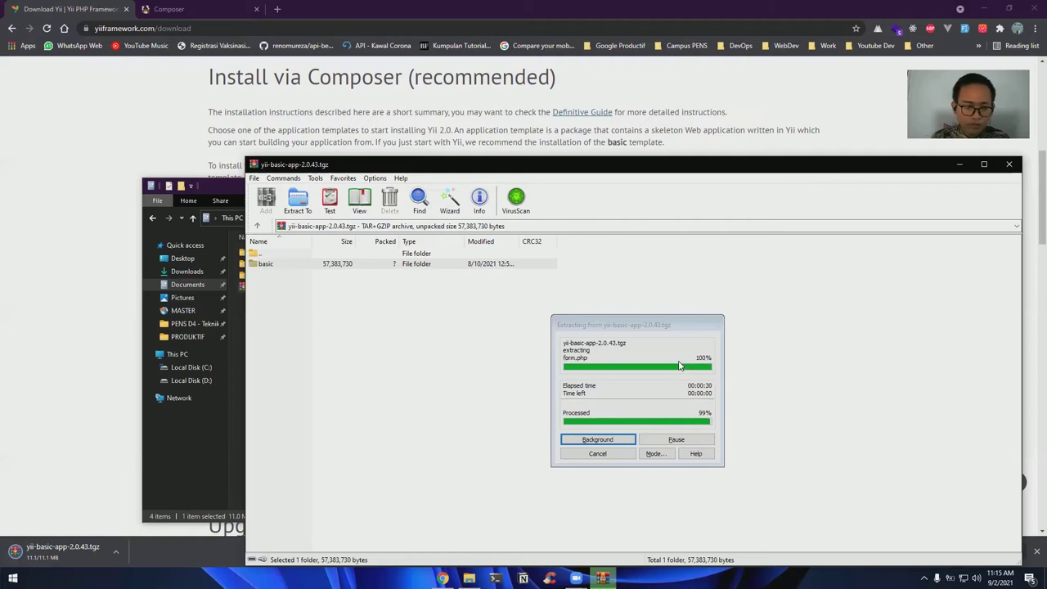
{"action": "left_click", "coordinate": [196, 368]}
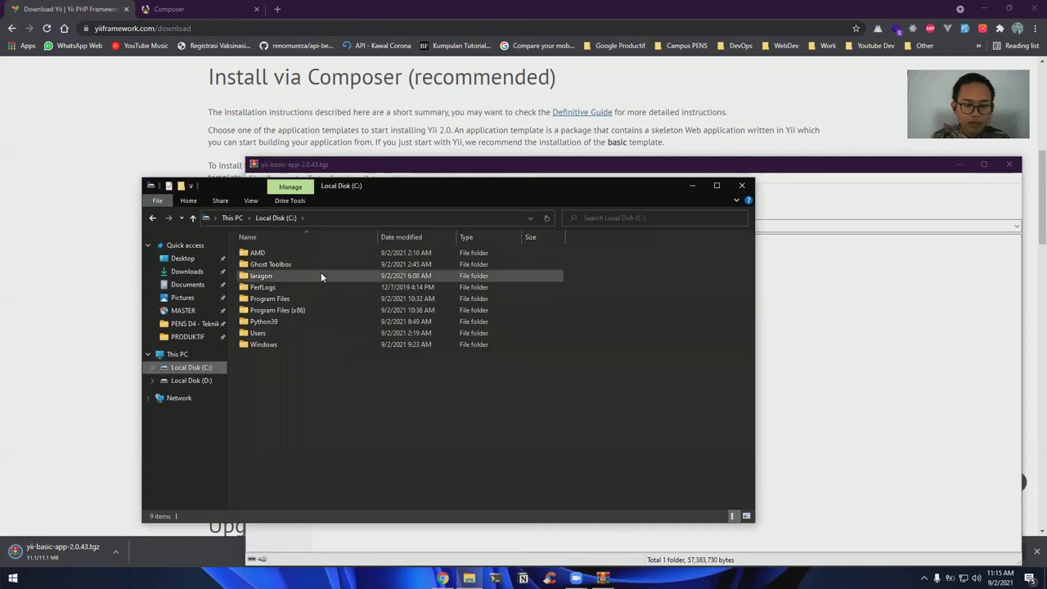
Navigate to C:\laragon\www\basic in File Explorer and open a new Chrome tab
{"action": "double_click", "coordinate": [260, 276]}
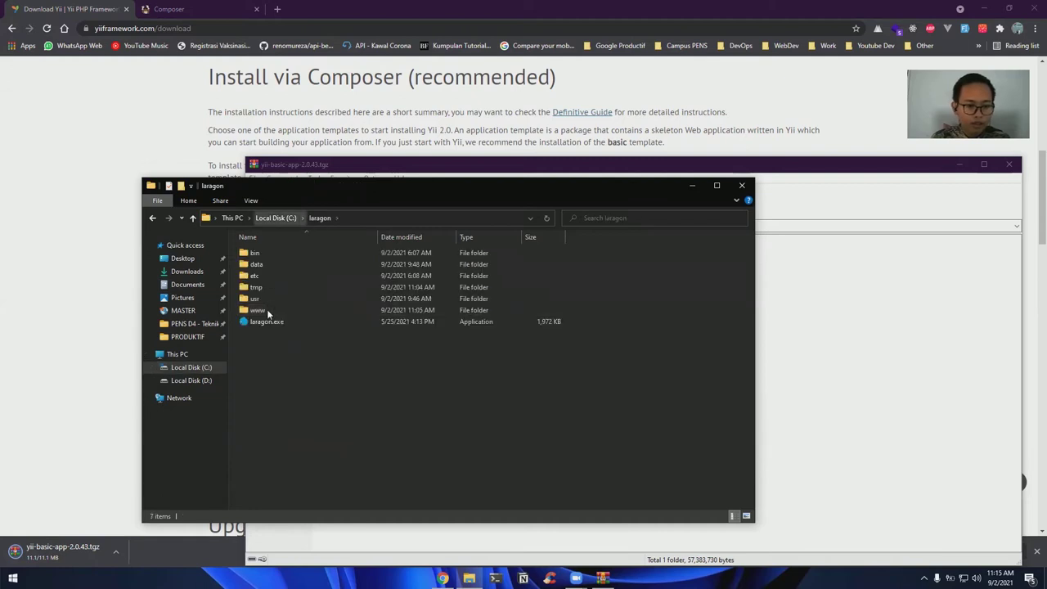
{"action": "double_click", "coordinate": [268, 312]}
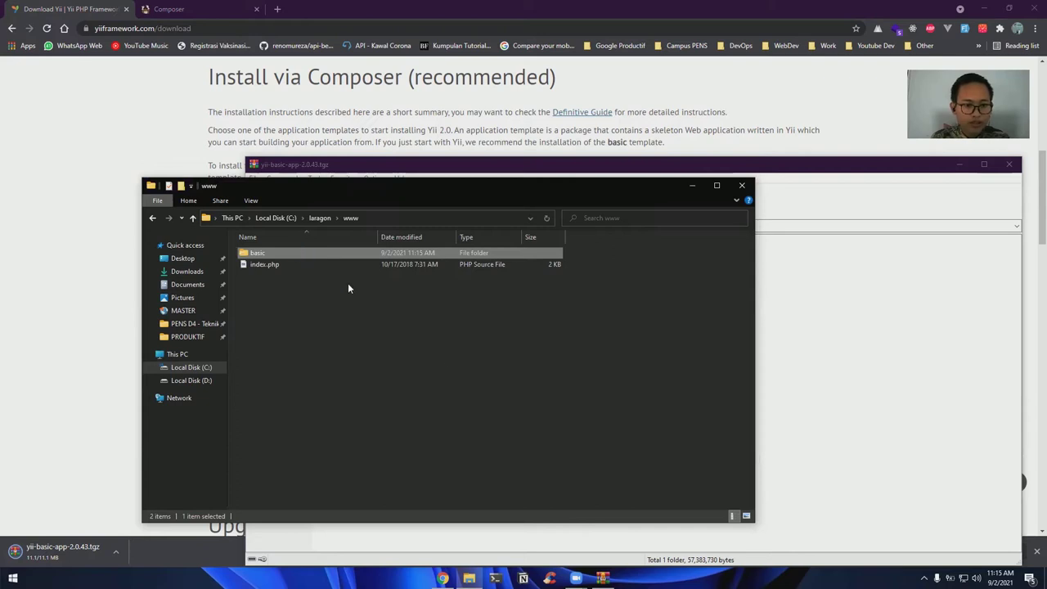
{"action": "key", "text": "Return"}
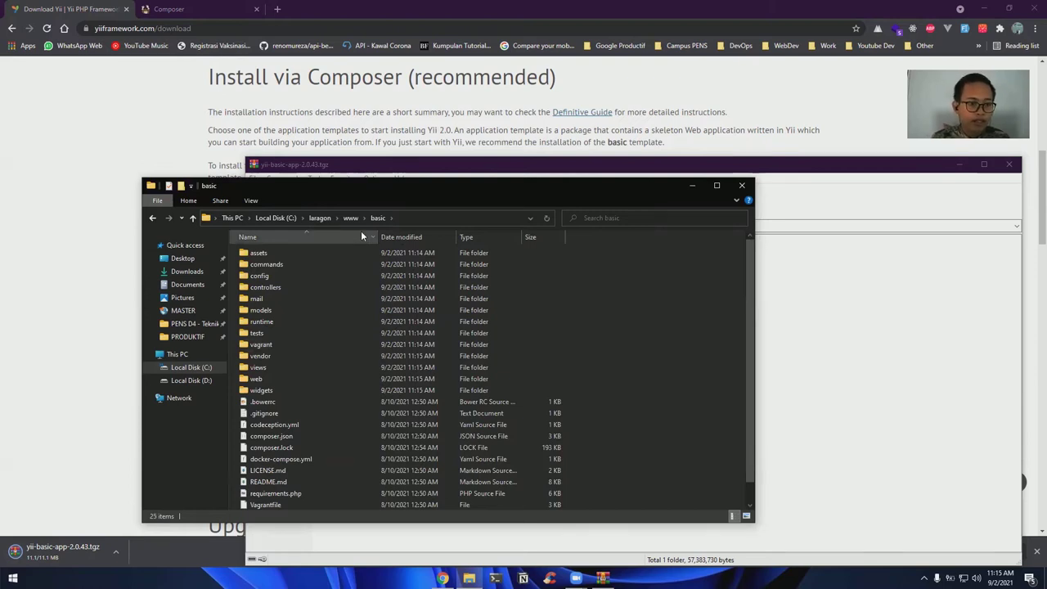
{"action": "left_click", "coordinate": [277, 9]}
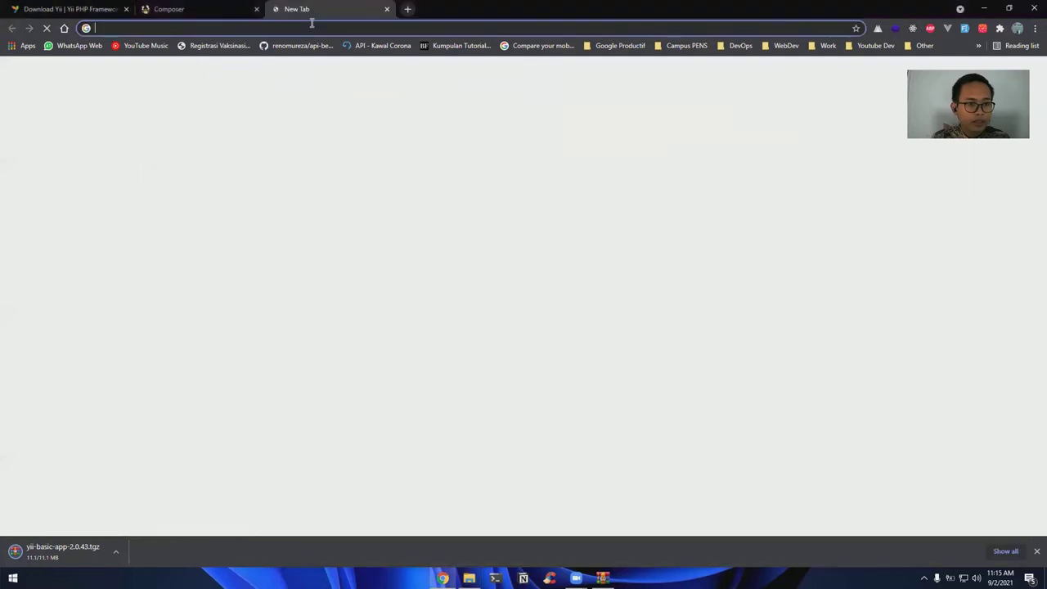
Load localhost/basic/web, which shows the missing cookieValidationKey configuration error
{"action": "type", "text": "localhost"}
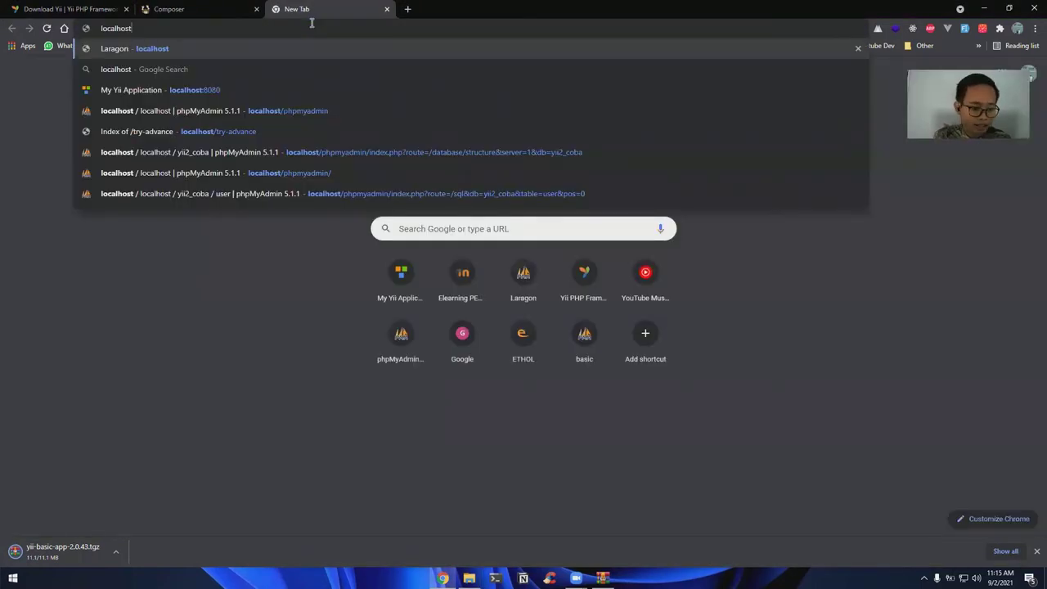
{"action": "type", "text": "/"}
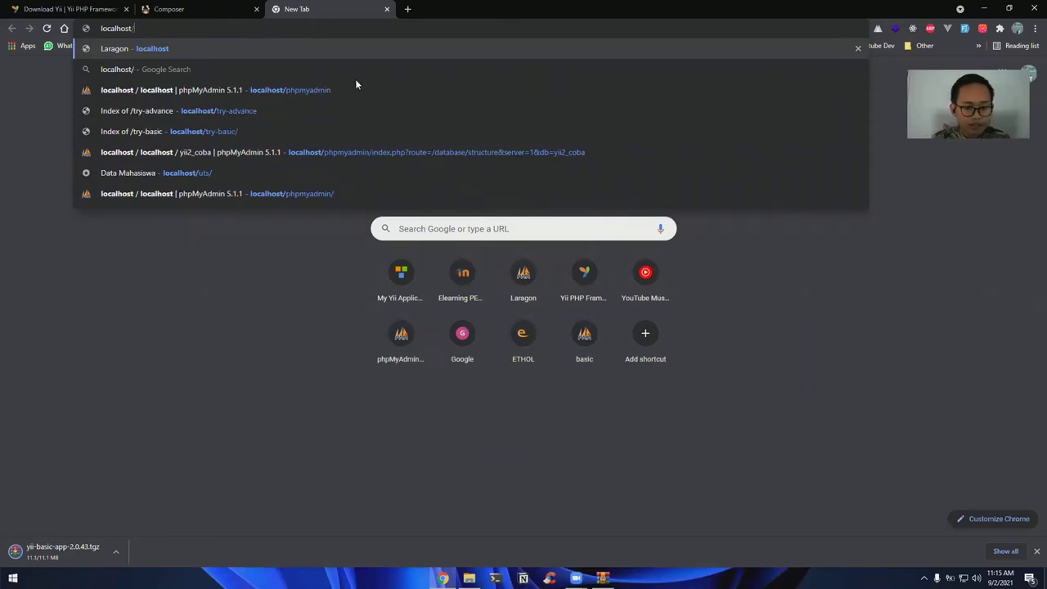
{"action": "key", "text": "alt+Tab"}
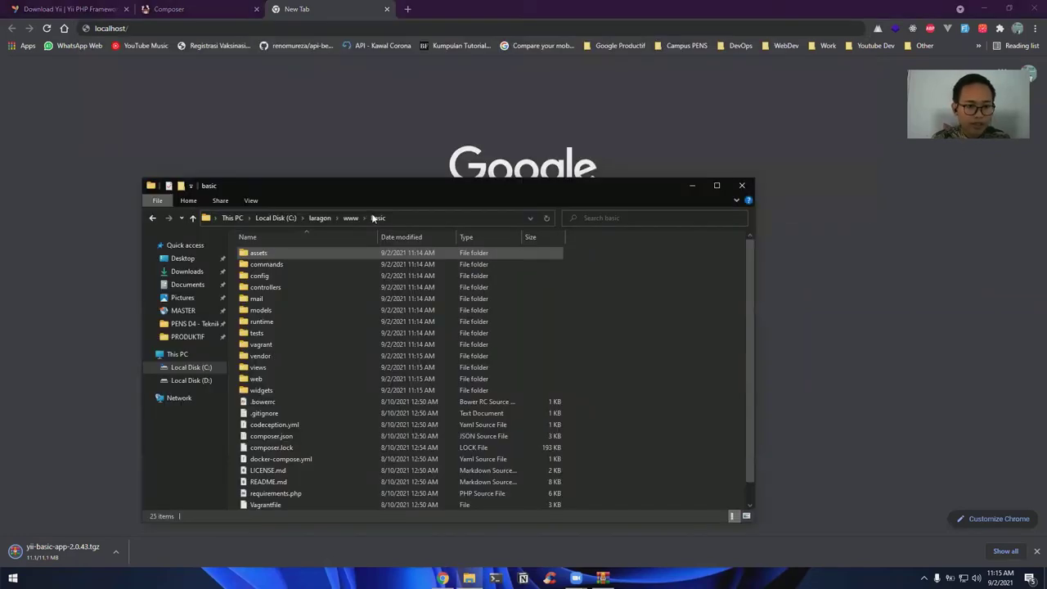
{"action": "left_click", "coordinate": [280, 28]}
{"action": "type", "text": "basic/web"}
{"action": "key", "text": "Return"}
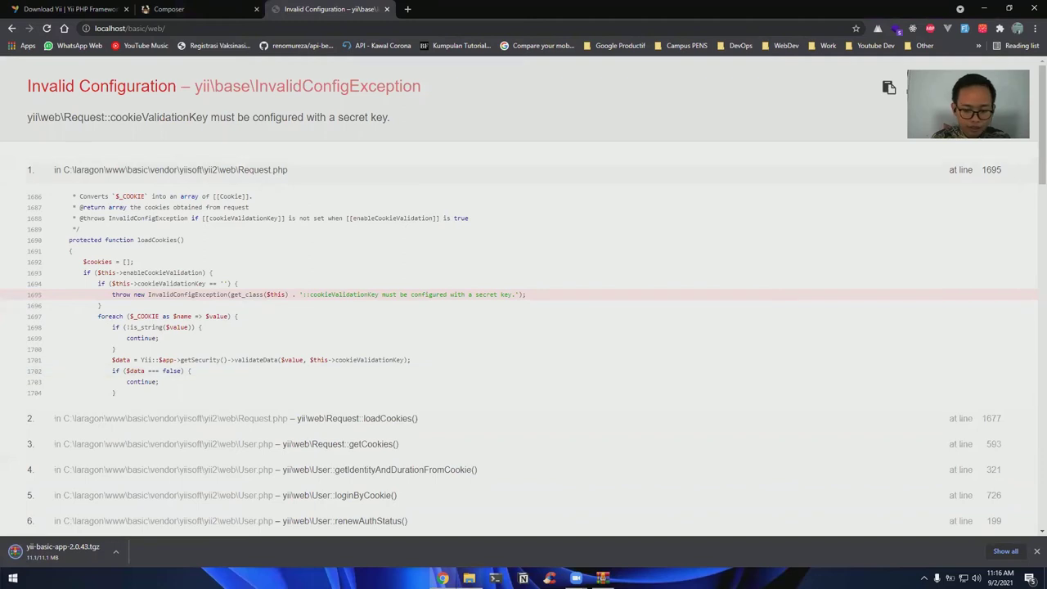
Open the basic folder in Visual Studio Code via Open with Code
{"action": "left_click", "coordinate": [469, 578]}
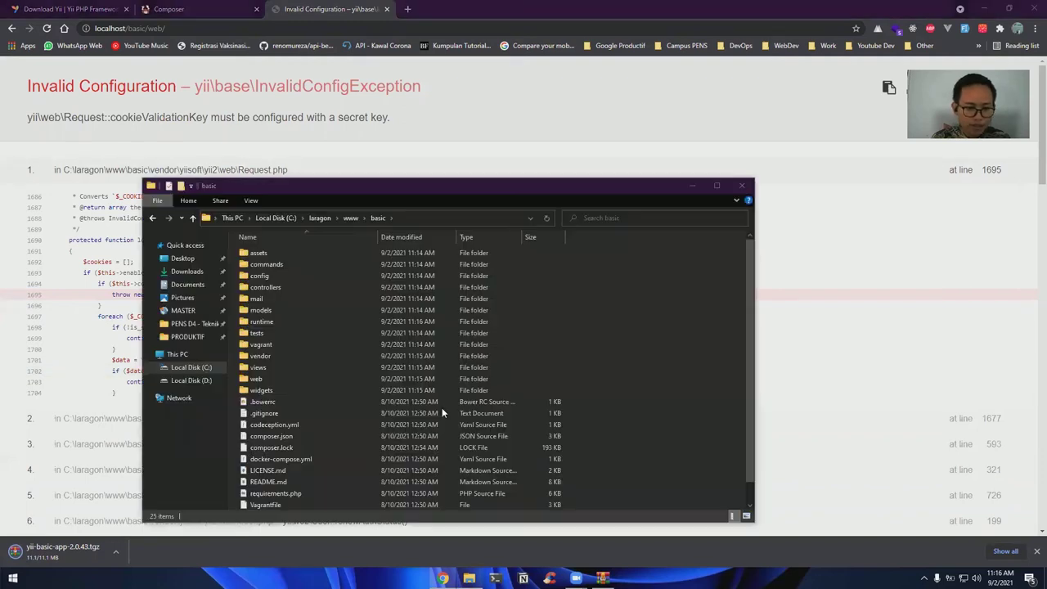
{"action": "right_click", "coordinate": [573, 376]}
{"action": "left_click", "coordinate": [618, 386]}
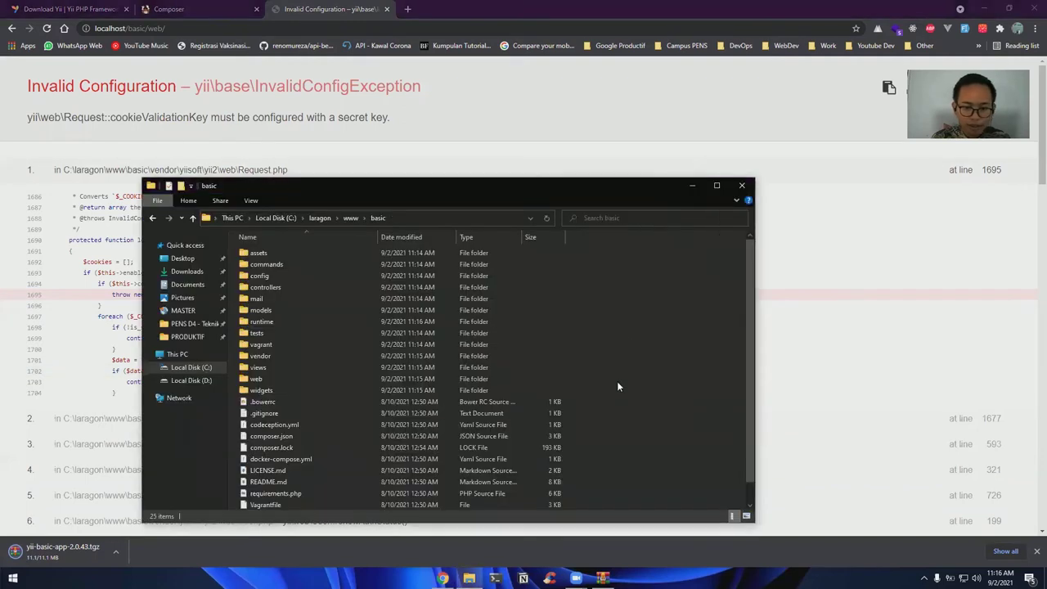
{"action": "right_click", "coordinate": [671, 300]}
{"action": "left_click", "coordinate": [543, 372]}
{"action": "scroll", "coordinate": [621, 351], "scroll_direction": "down", "scroll_amount": 1}
{"action": "right_click", "coordinate": [622, 351]}
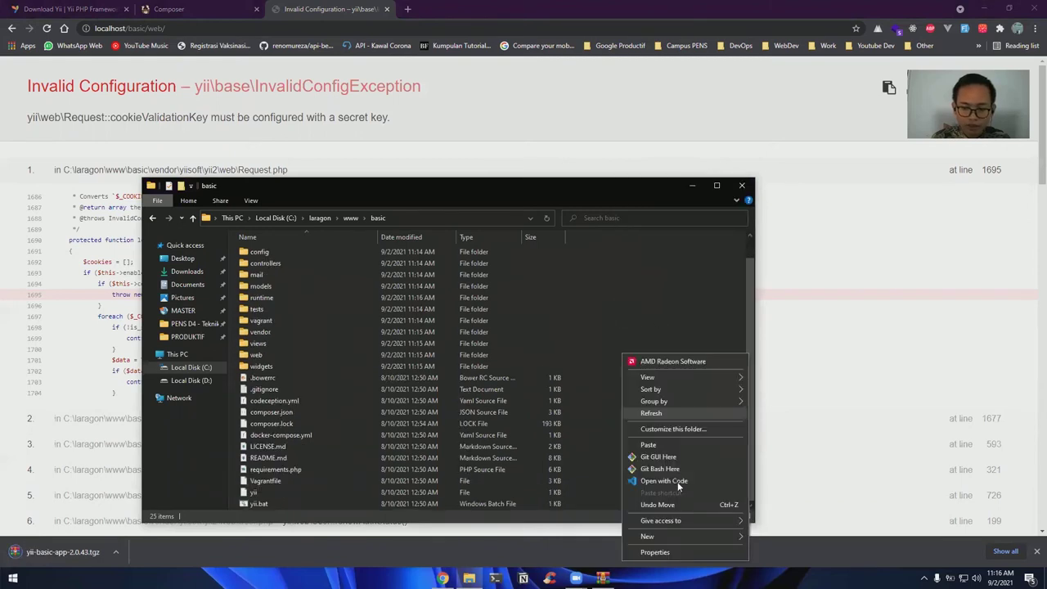
{"action": "left_click", "coordinate": [672, 480]}
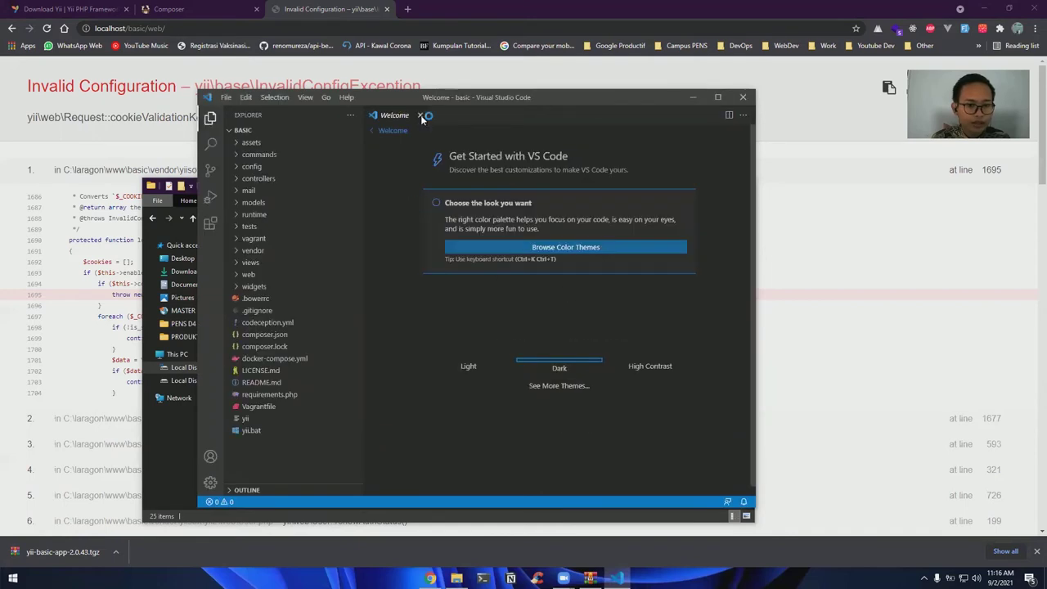
{"action": "left_click", "coordinate": [421, 117]}
{"action": "left_click", "coordinate": [277, 167]}
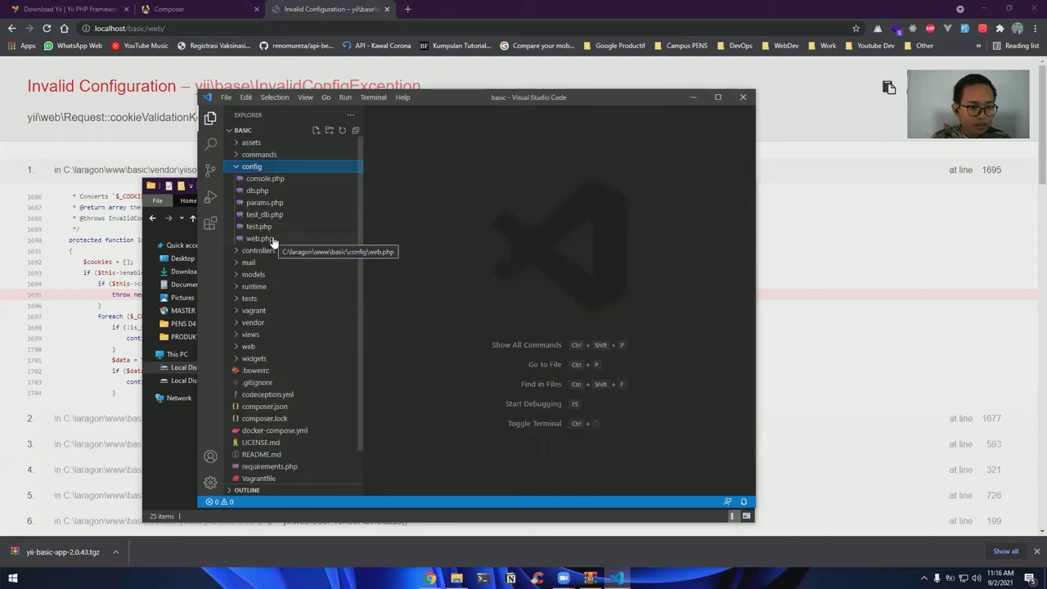
{"action": "left_click", "coordinate": [273, 240]}
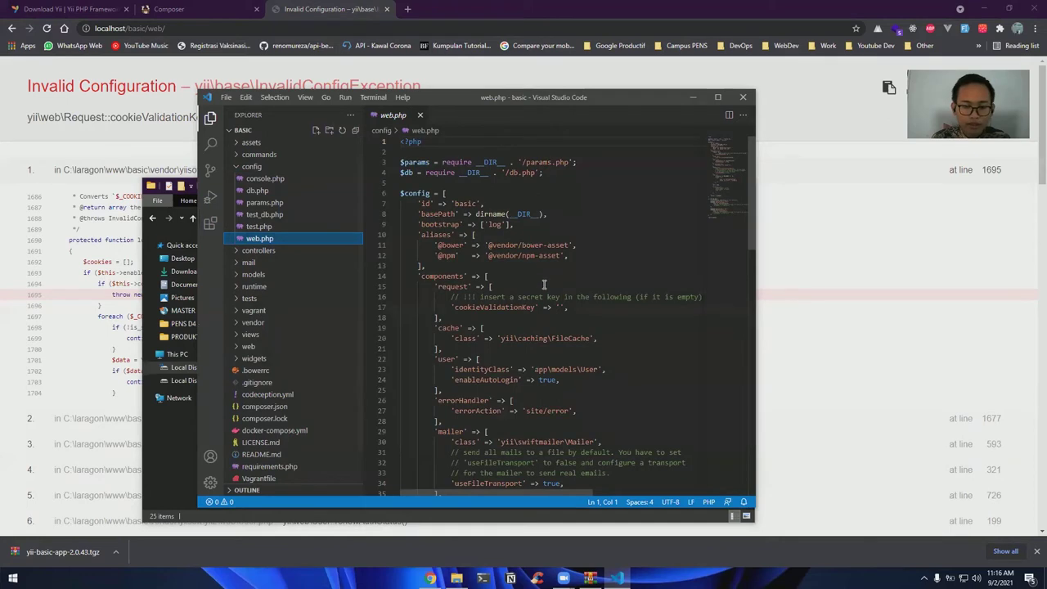
{"action": "scroll", "coordinate": [524, 270], "scroll_direction": "down", "scroll_amount": 2}
{"action": "left_click", "coordinate": [556, 253]}
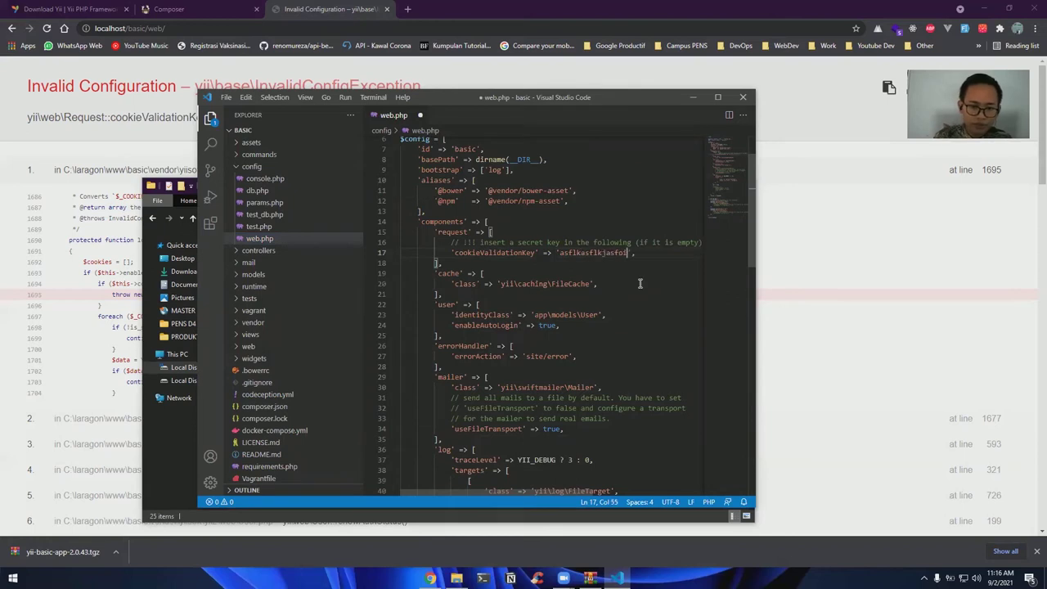
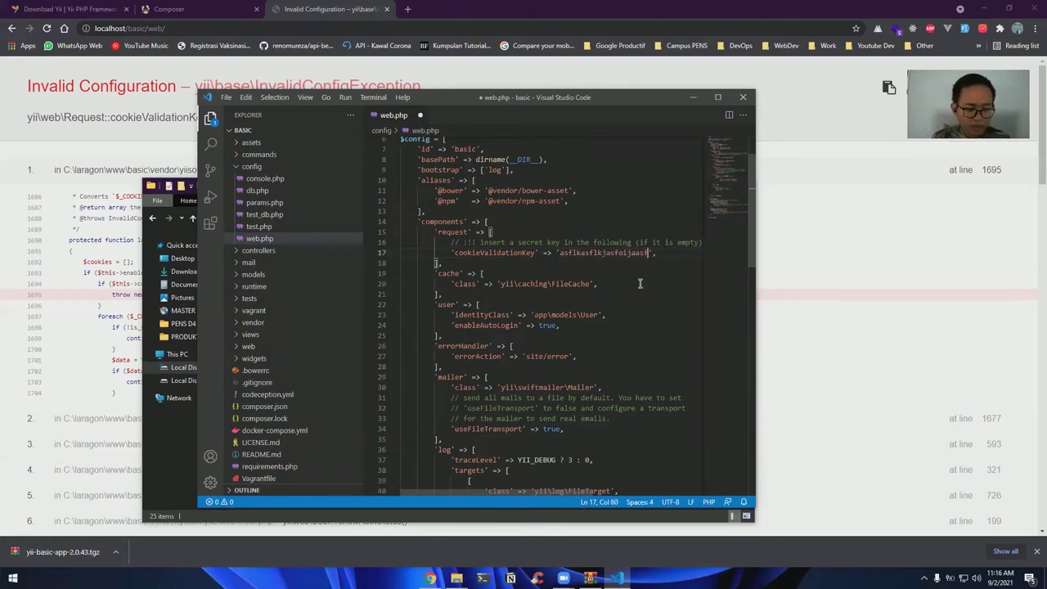
{"action": "key", "text": "ctrl+s"}
{"action": "key", "text": "alt+Tab"}
{"action": "key", "text": "F5"}
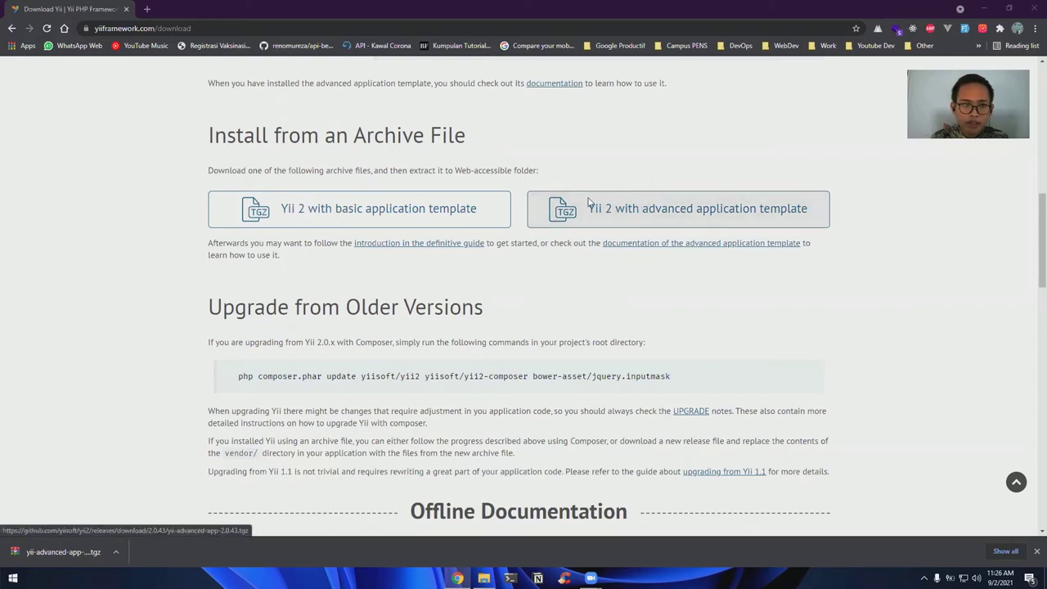
Save the Yii 2 advanced template archive yii-advanced-app-2.0.43.tgz into Documents
{"action": "left_click", "coordinate": [630, 219]}
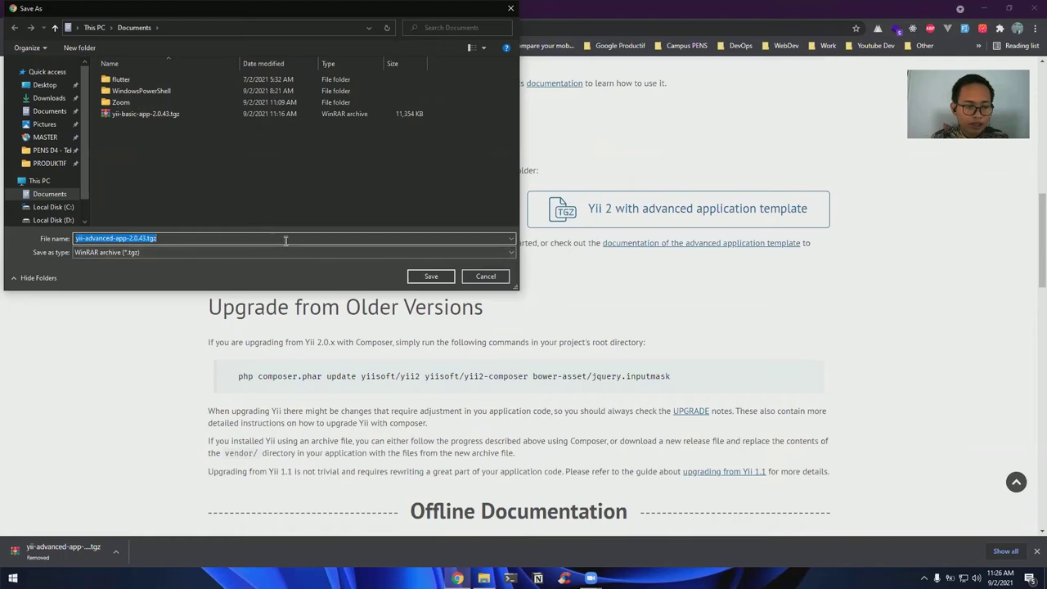
{"action": "left_click", "coordinate": [242, 238]}
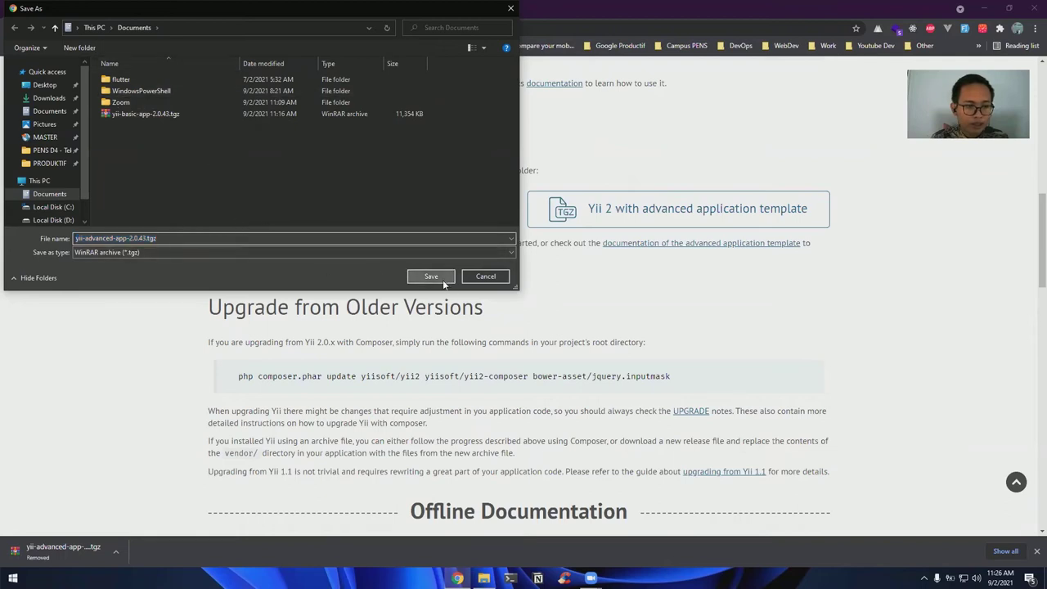
{"action": "left_click", "coordinate": [435, 277]}
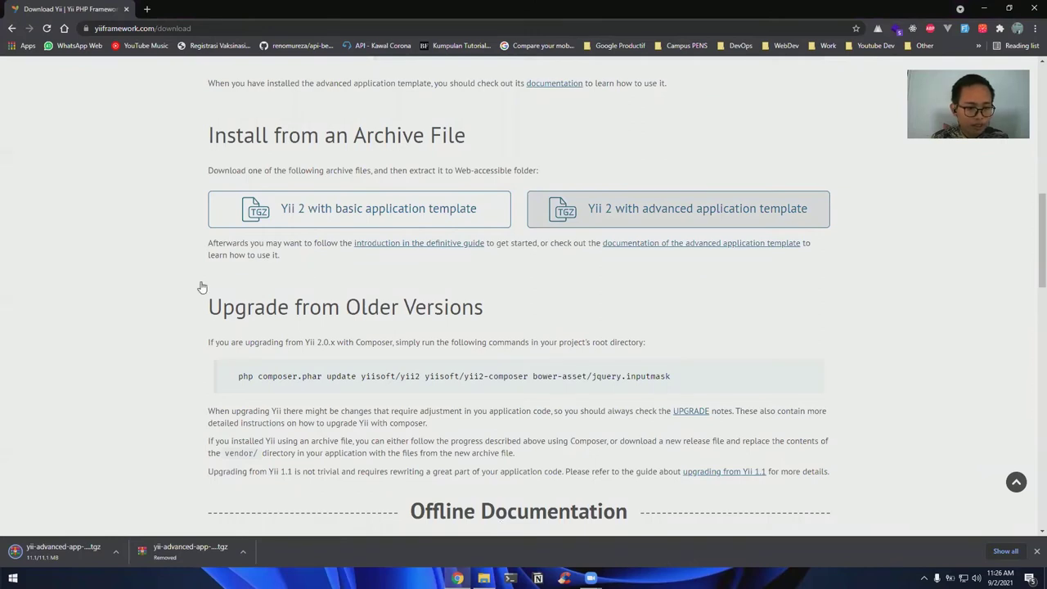
{"action": "key", "text": "alt+Tab"}
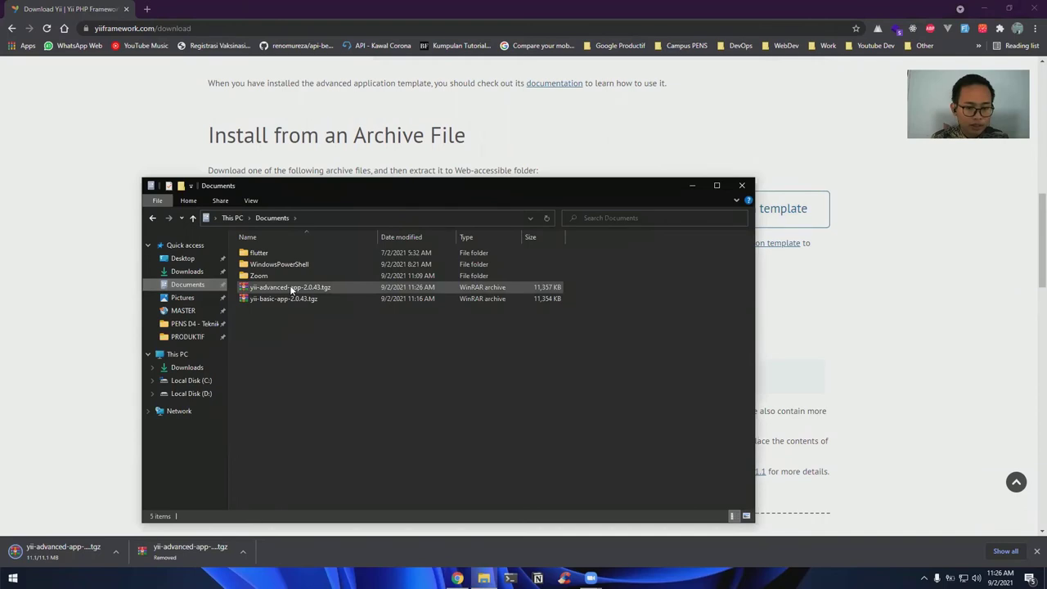
Extract the advanced folder from yii-advanced-app-2.0.43.tgz in WinRAR, then go to Local Disk (C:)
{"action": "left_click", "coordinate": [291, 290]}
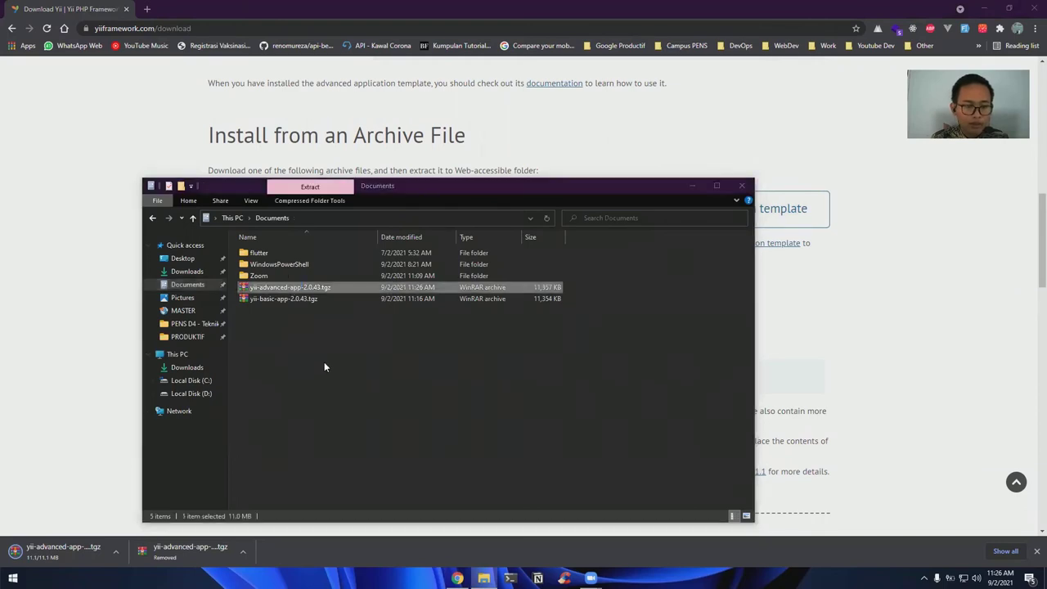
{"action": "key", "text": "Return"}
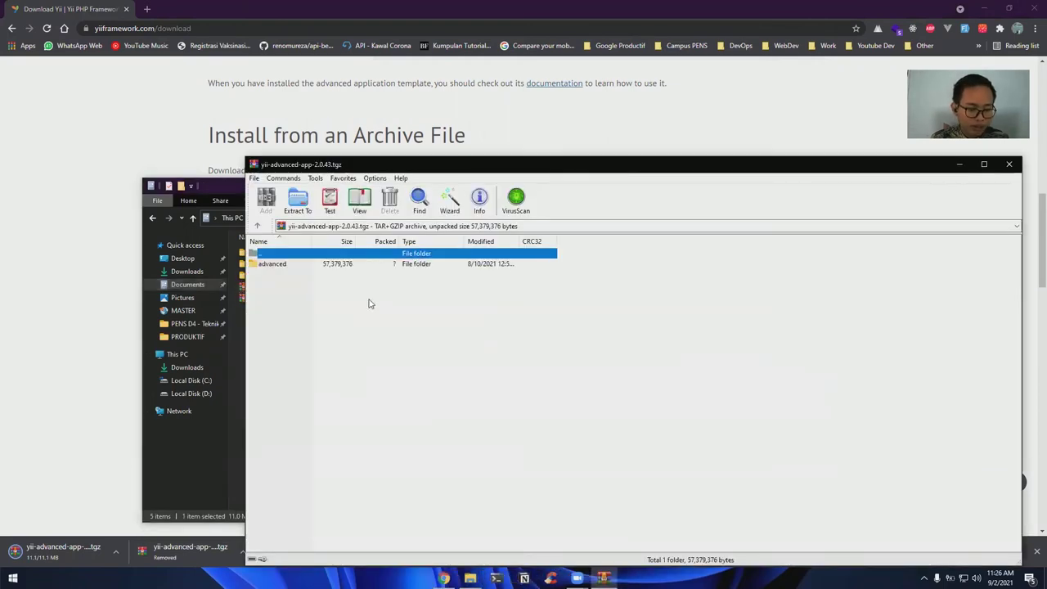
{"action": "key", "text": "Down"}
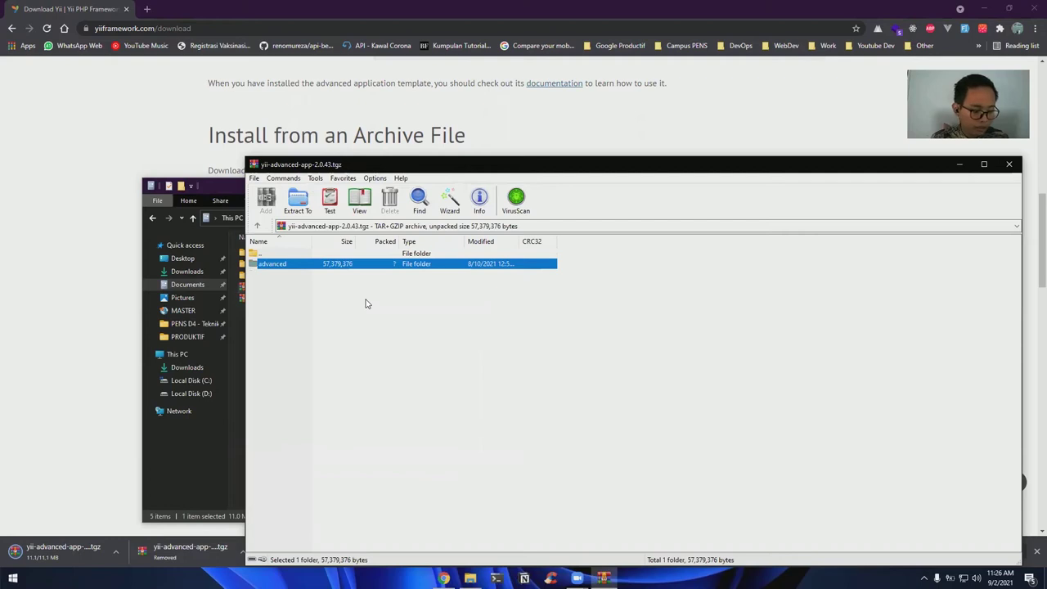
{"action": "key", "text": "alt+w"}
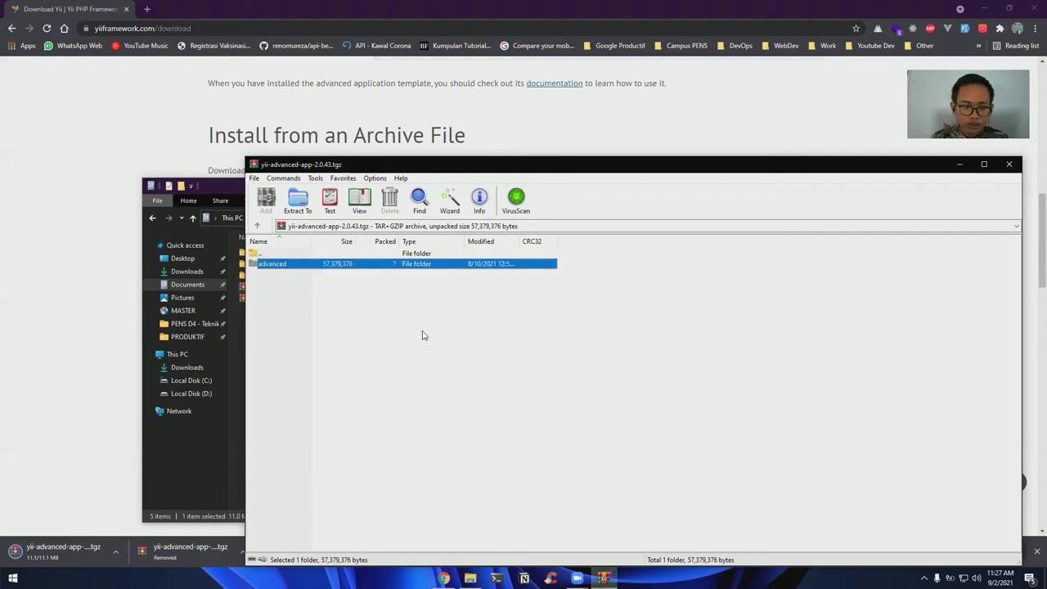
{"action": "left_click", "coordinate": [281, 270]}
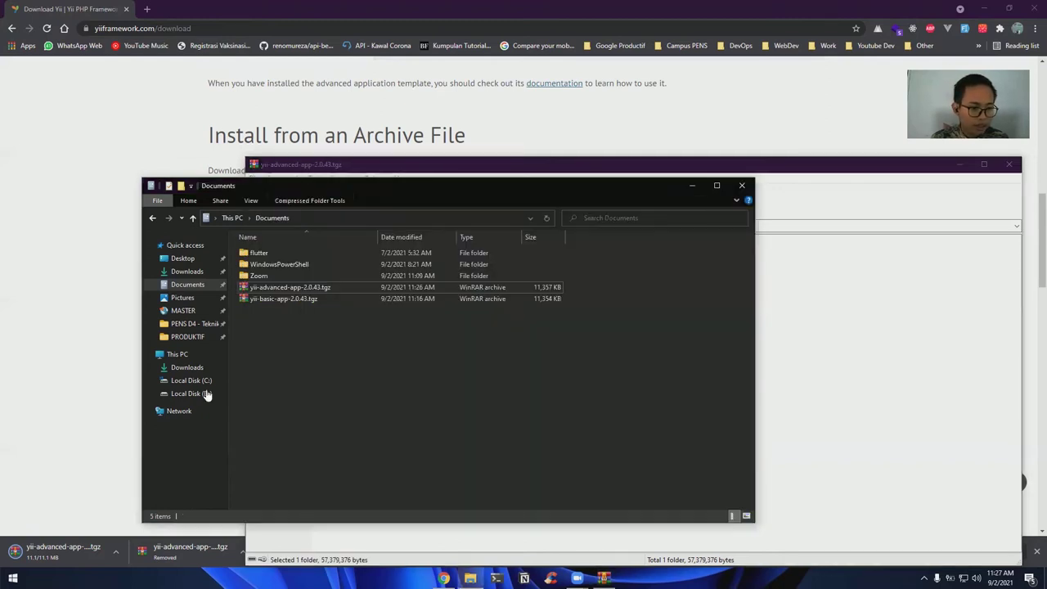
{"action": "left_click", "coordinate": [206, 394]}
{"action": "left_click", "coordinate": [207, 386]}
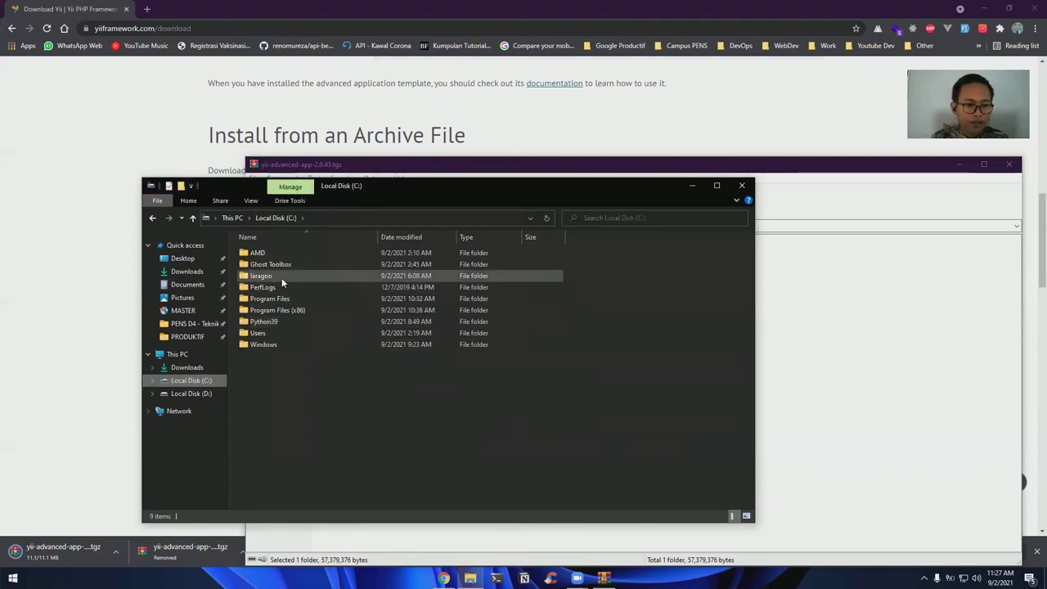
Open C:\laragon\www\advanced in Visual Studio Code via Open with Code
{"action": "double_click", "coordinate": [281, 277]}
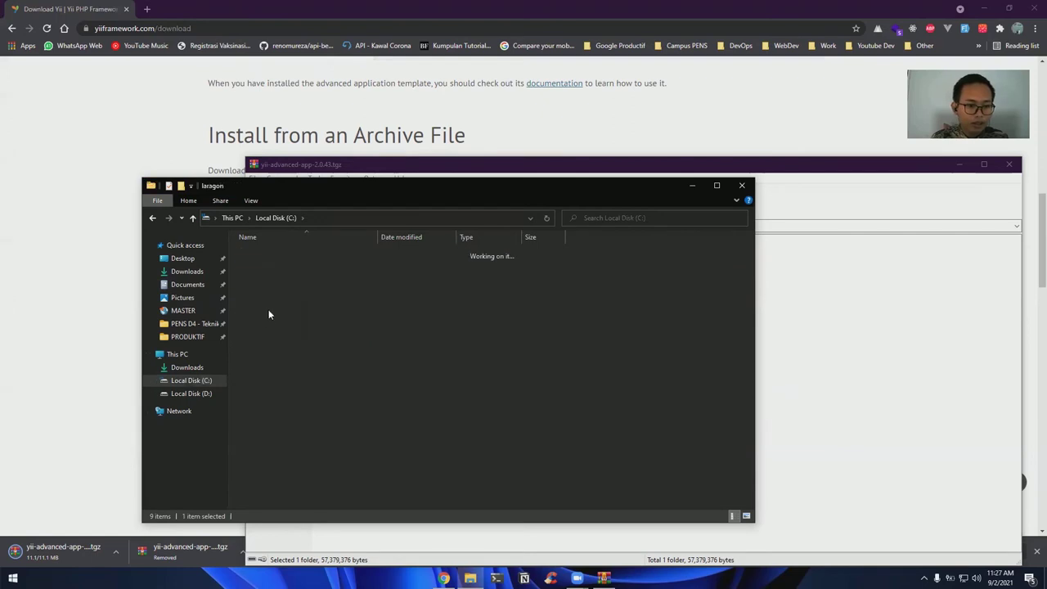
{"action": "double_click", "coordinate": [269, 311]}
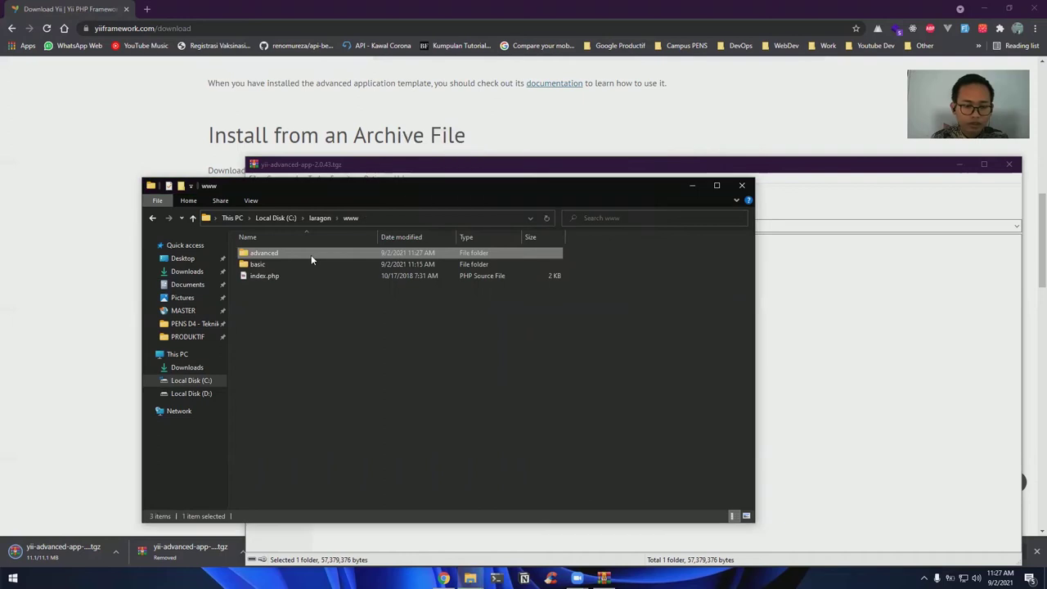
{"action": "double_click", "coordinate": [310, 259]}
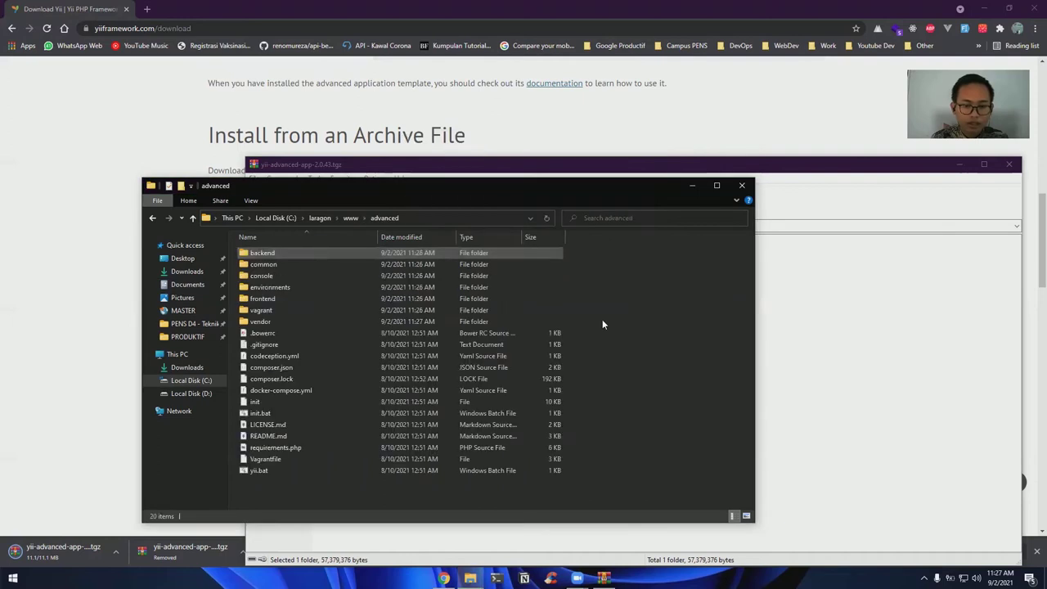
{"action": "right_click", "coordinate": [670, 325]}
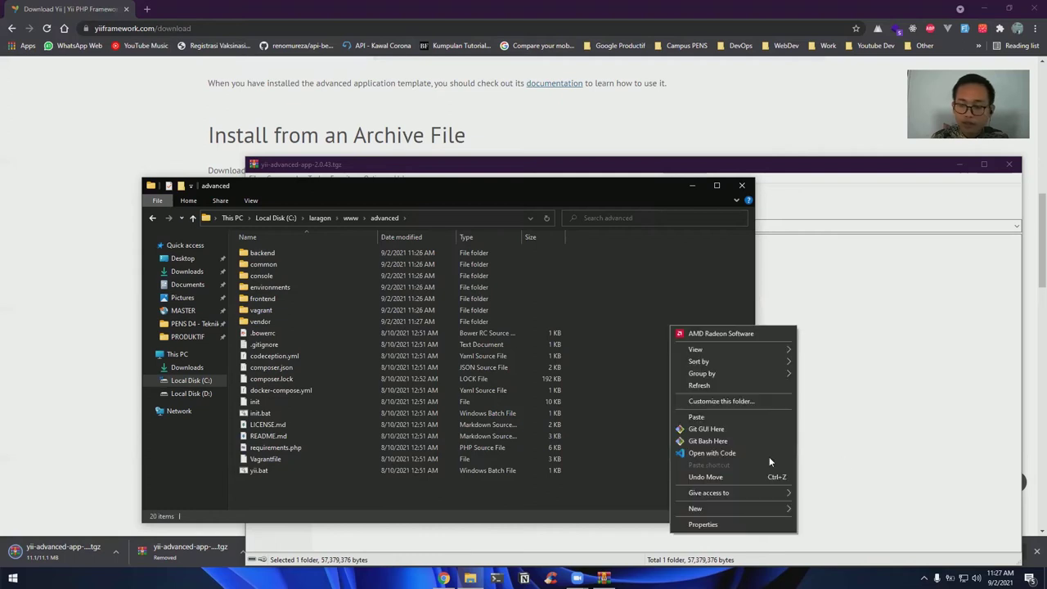
{"action": "left_click", "coordinate": [720, 452]}
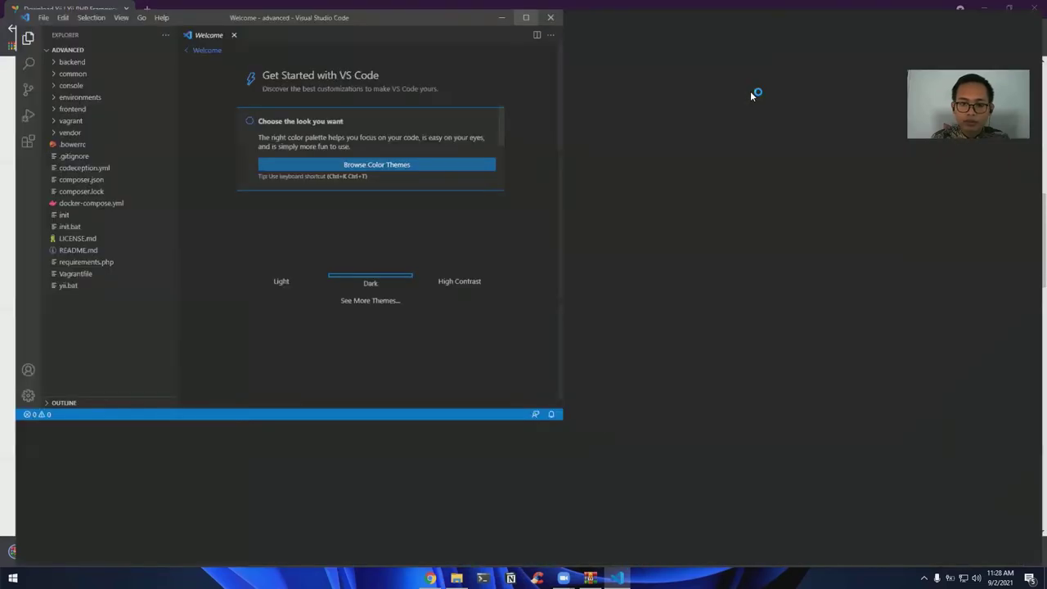
Close the Welcome page and start a new PowerShell terminal in the project
{"action": "left_click", "coordinate": [224, 26]}
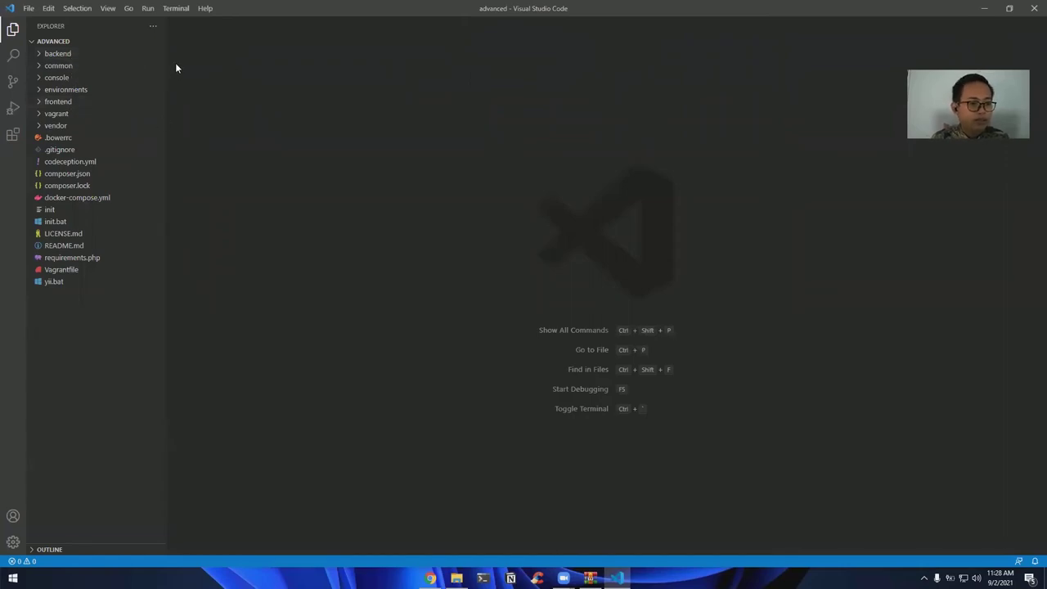
{"action": "left_click", "coordinate": [178, 10]}
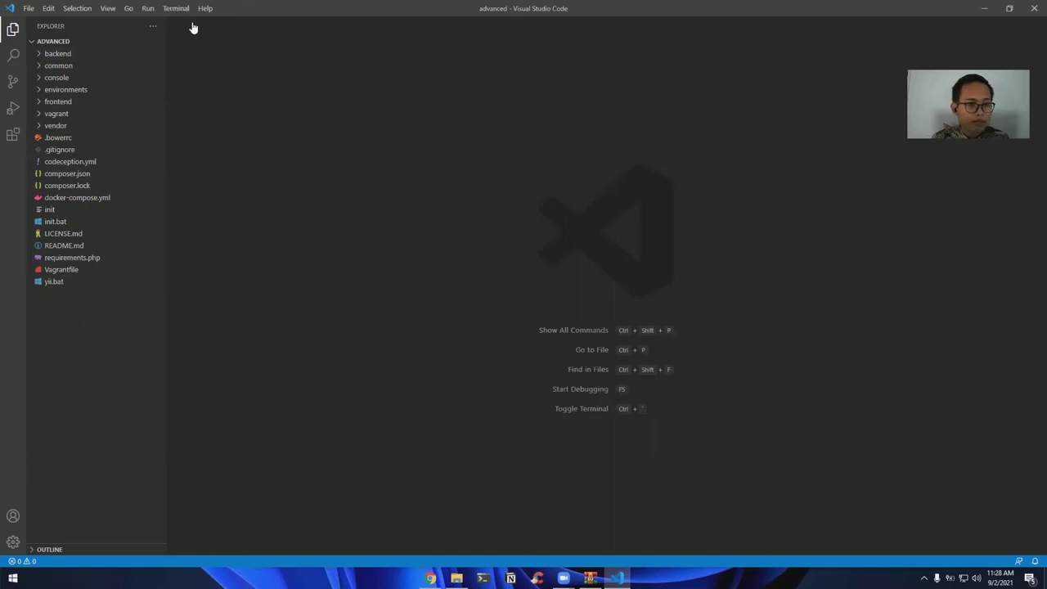
{"action": "key", "text": "Return"}
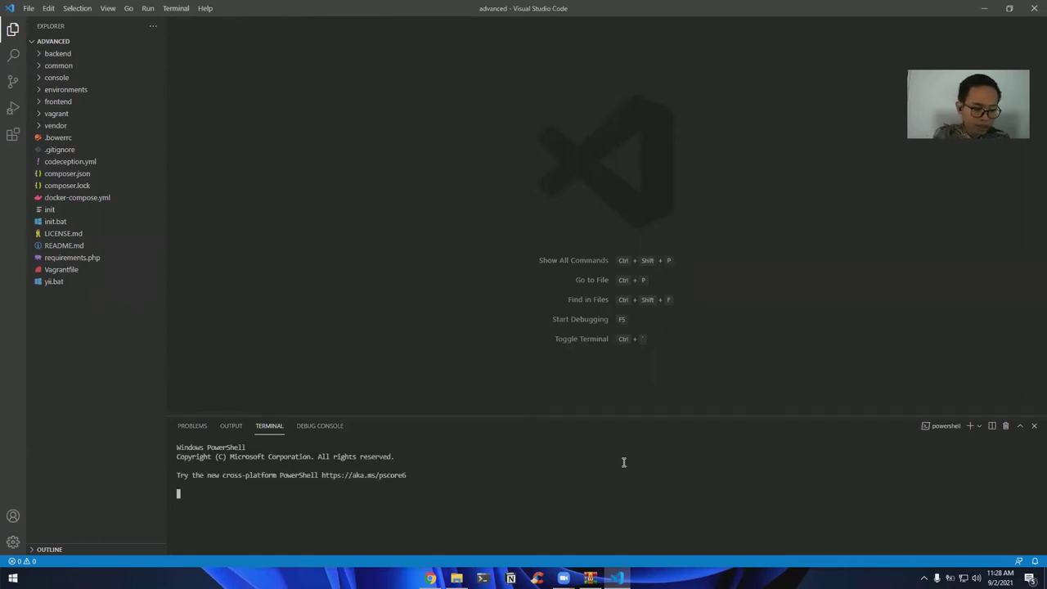
Run php init, choosing environment 0 (Development) and confirming with yes
{"action": "type", "text": "php init"}
{"action": "key", "text": "Return"}
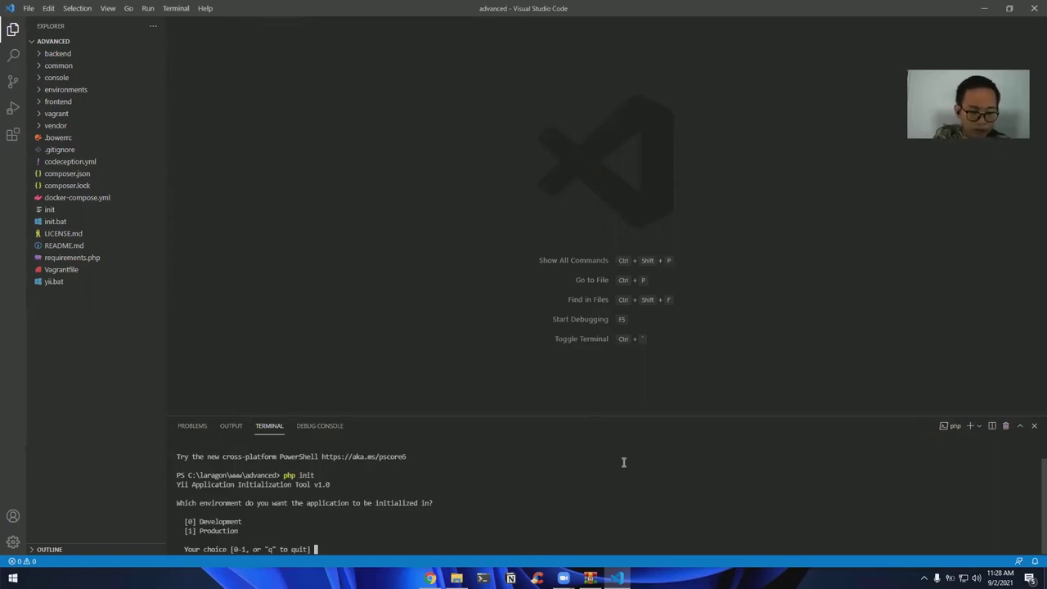
{"action": "type", "text": "0"}
{"action": "key", "text": "Return"}
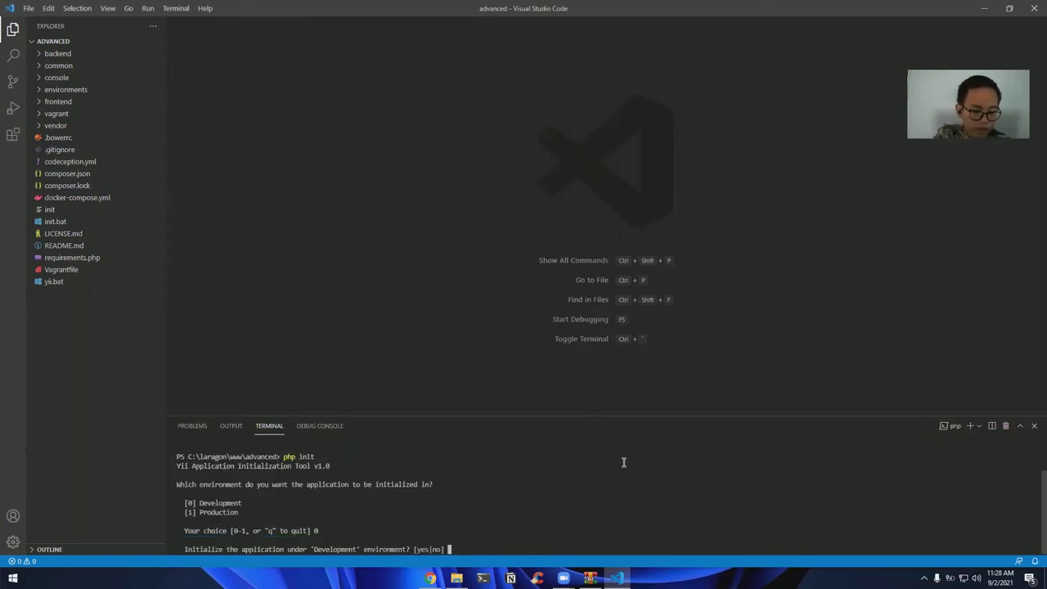
{"action": "type", "text": "yes"}
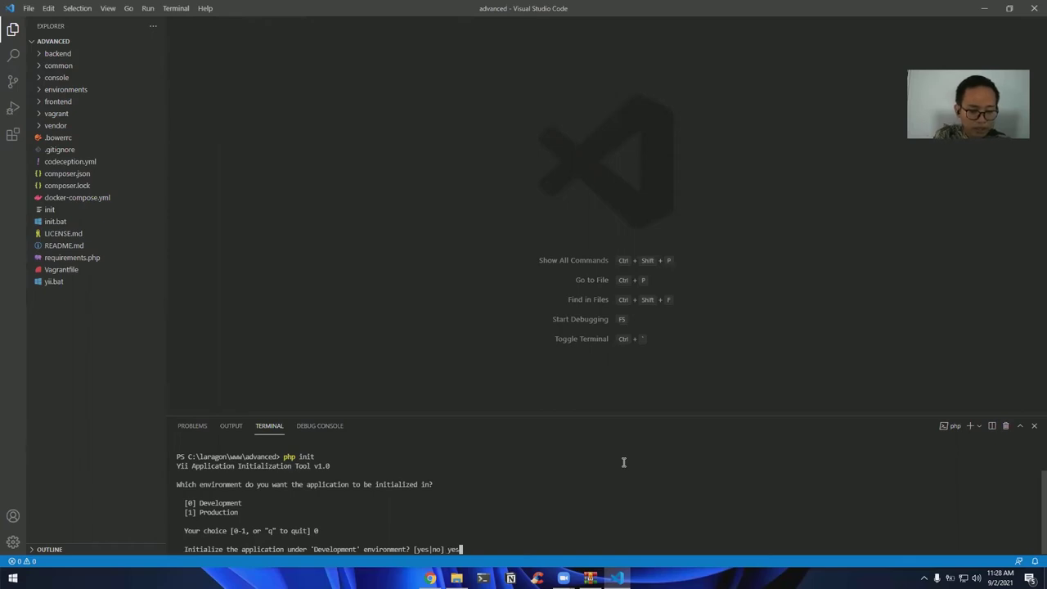
{"action": "key", "text": "Return"}
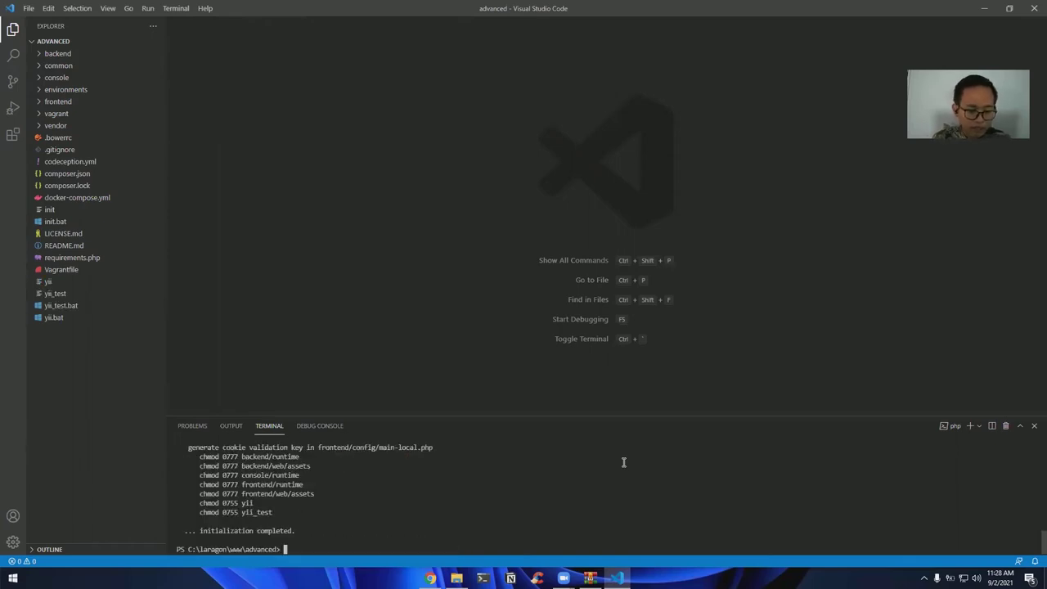
{"action": "scroll", "coordinate": [373, 437], "scroll_direction": "up", "scroll_amount": 10}
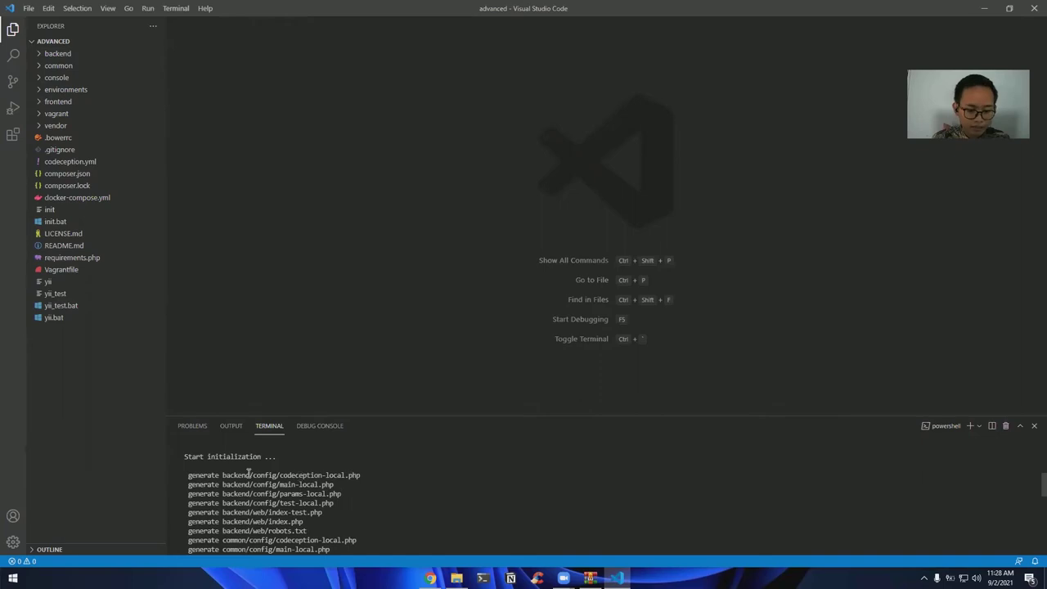
{"action": "scroll", "coordinate": [413, 479], "scroll_direction": "down", "scroll_amount": 10}
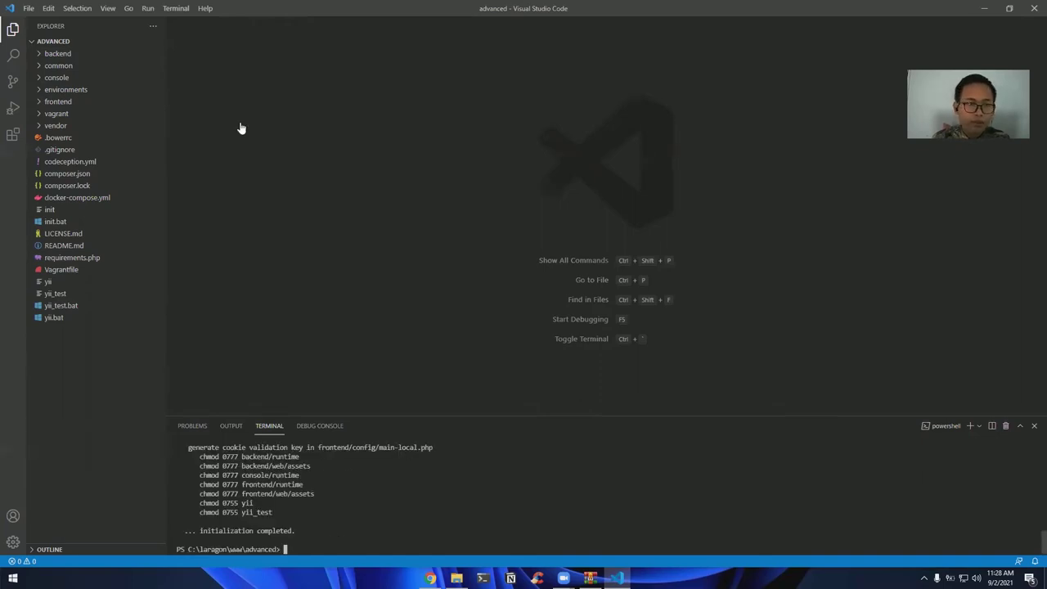
{"action": "key", "text": "alt+Tab"}
Load localhost/phpmyadmin in a new browser tab
{"action": "left_click", "coordinate": [152, 10]}
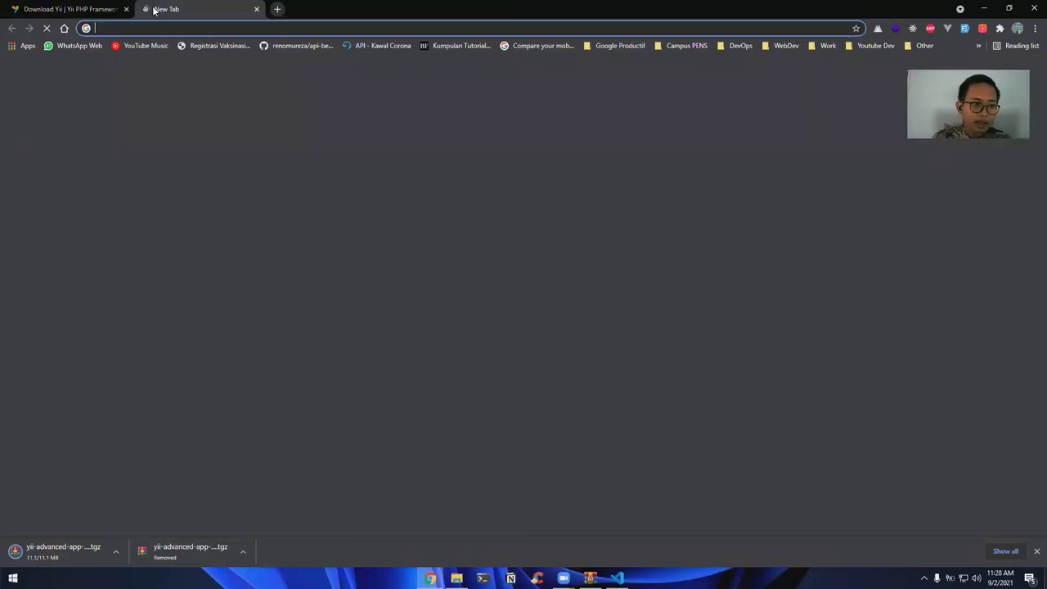
{"action": "type", "text": "localho"}
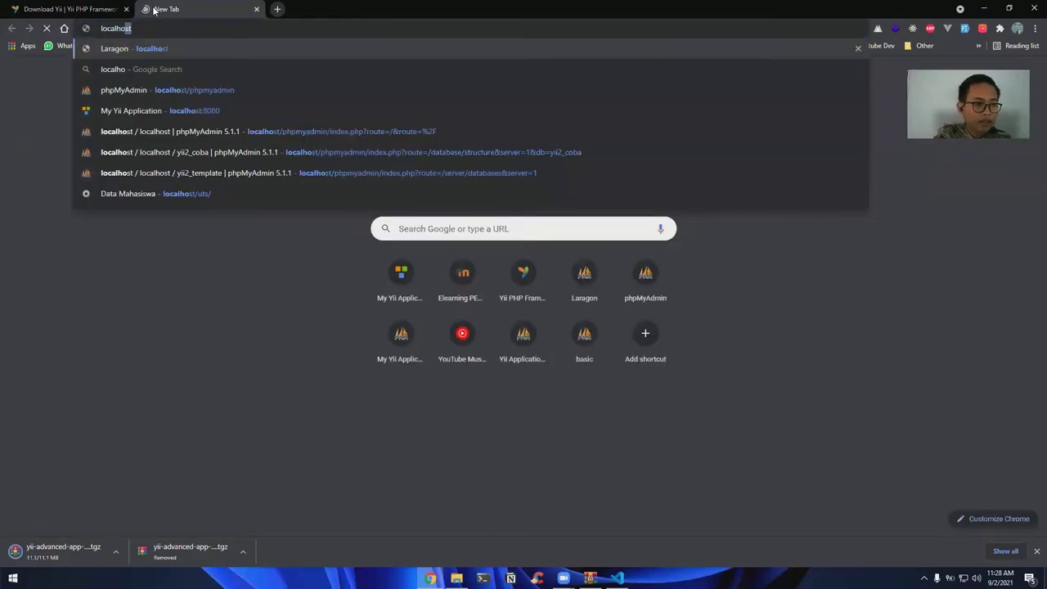
{"action": "type", "text": "st/phpmyadm"}
{"action": "key", "text": "Return"}
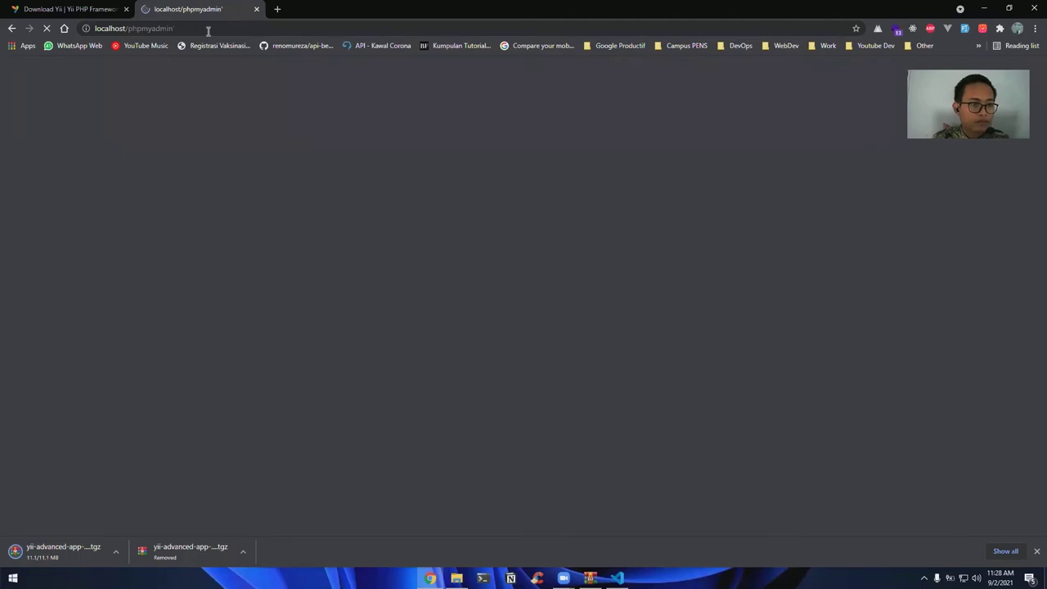
{"action": "left_click", "coordinate": [220, 30]}
{"action": "key", "text": "Return"}
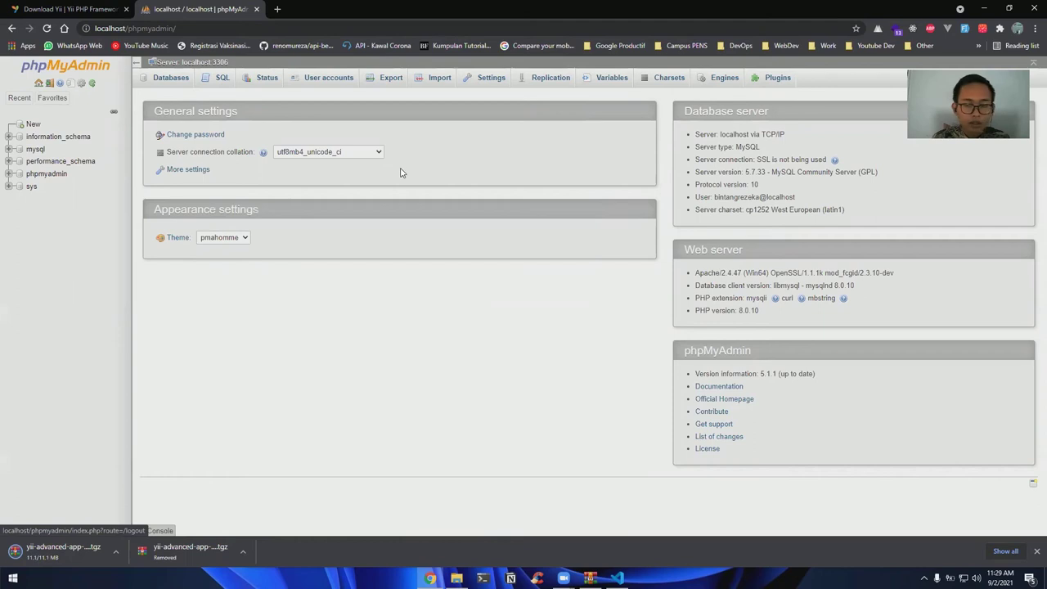
{"action": "triple_click", "coordinate": [735, 200]}
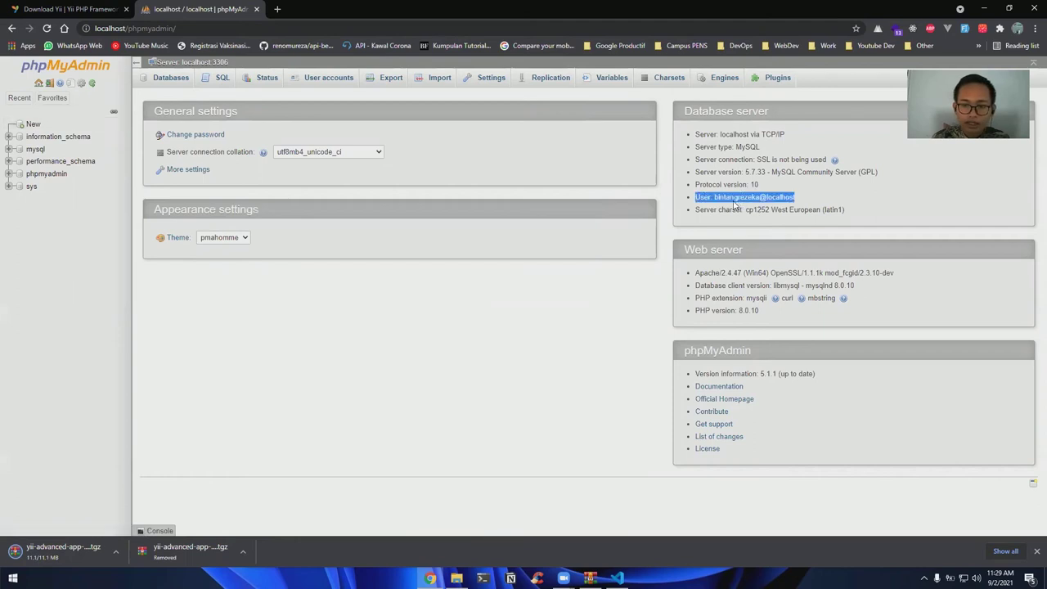
Create the empty yii2_template database, then return to the advanced project in VS Code
{"action": "left_click", "coordinate": [18, 129]}
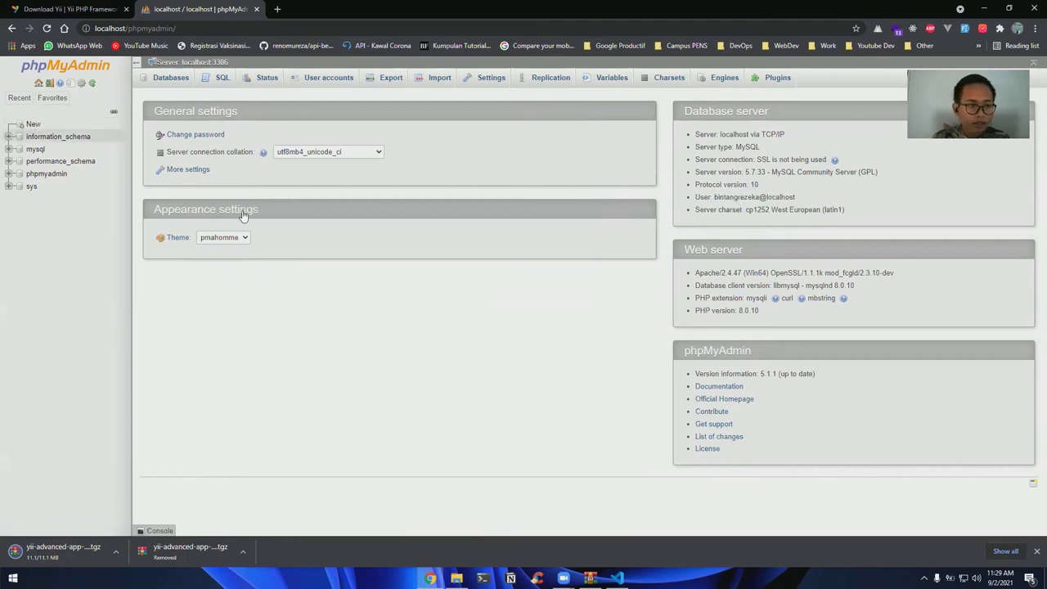
{"action": "left_click", "coordinate": [219, 152]}
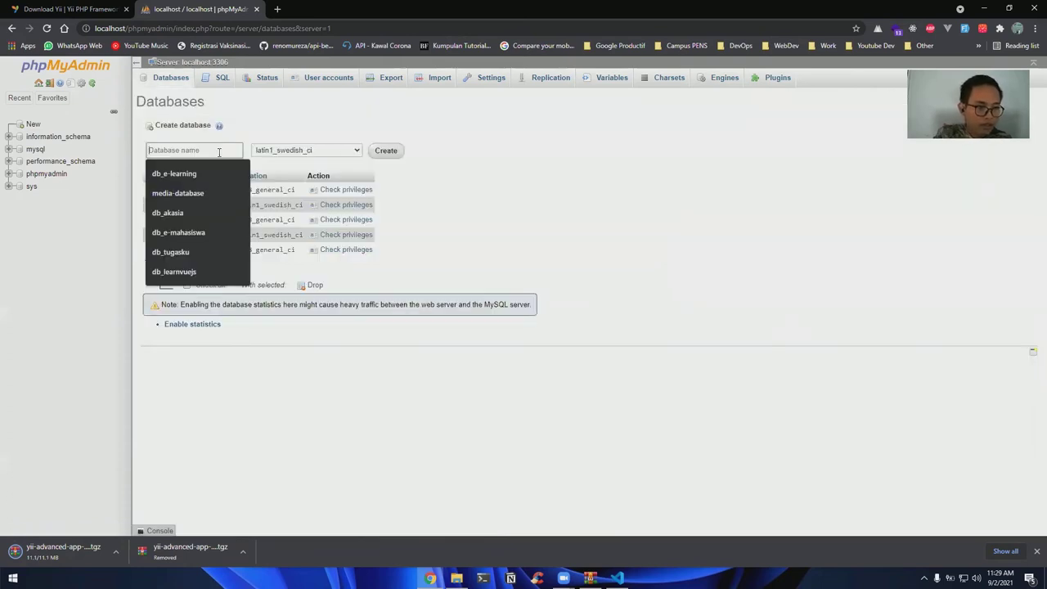
{"action": "type", "text": "yii2_templ"}
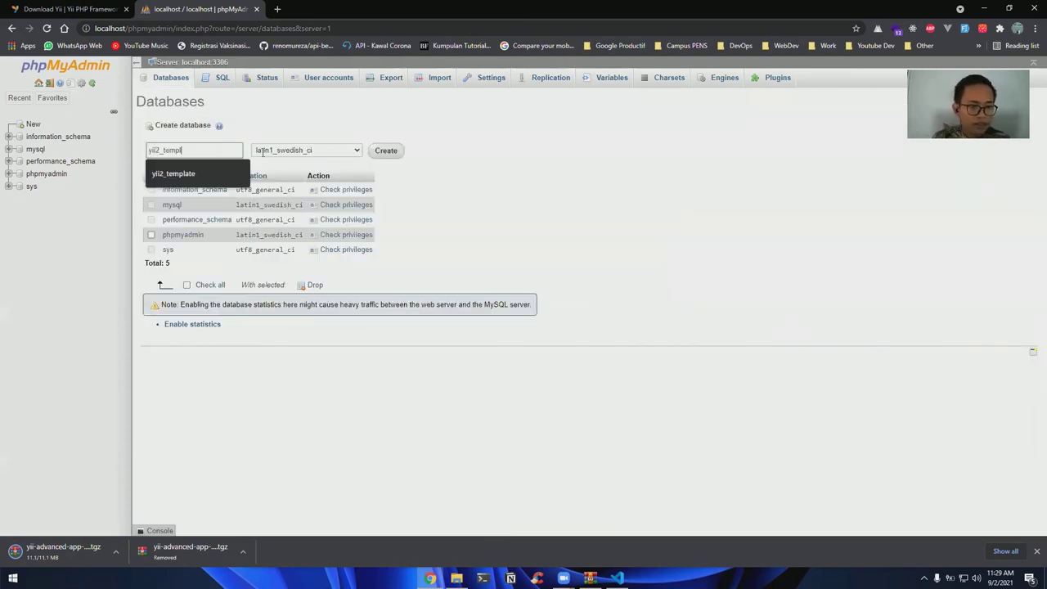
{"action": "type", "text": "ate"}
{"action": "left_click", "coordinate": [384, 151]}
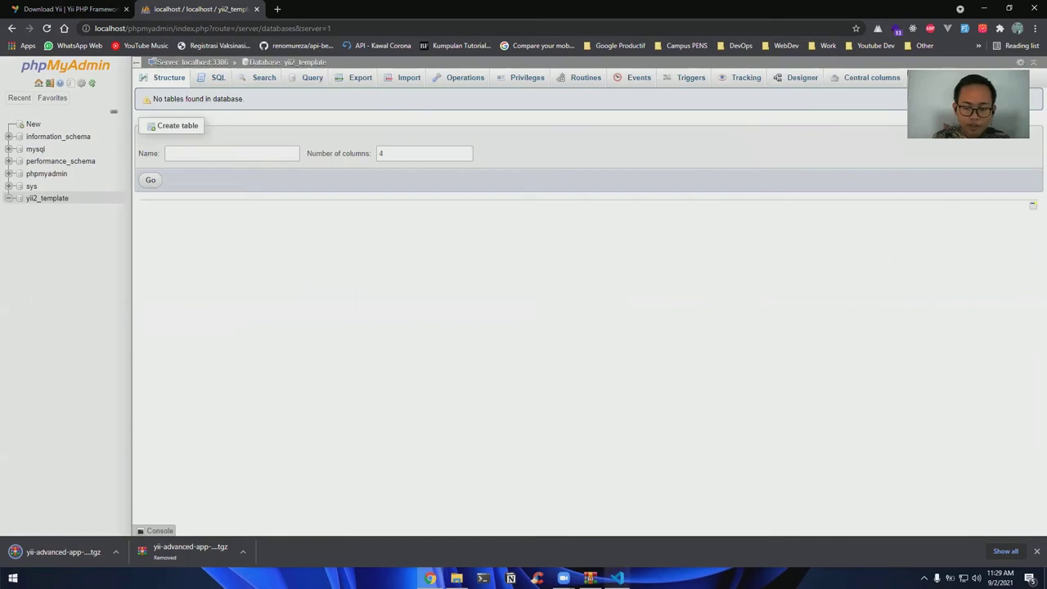
{"action": "mouse_move", "coordinate": [617, 578]}
{"action": "left_click", "coordinate": [630, 513]}
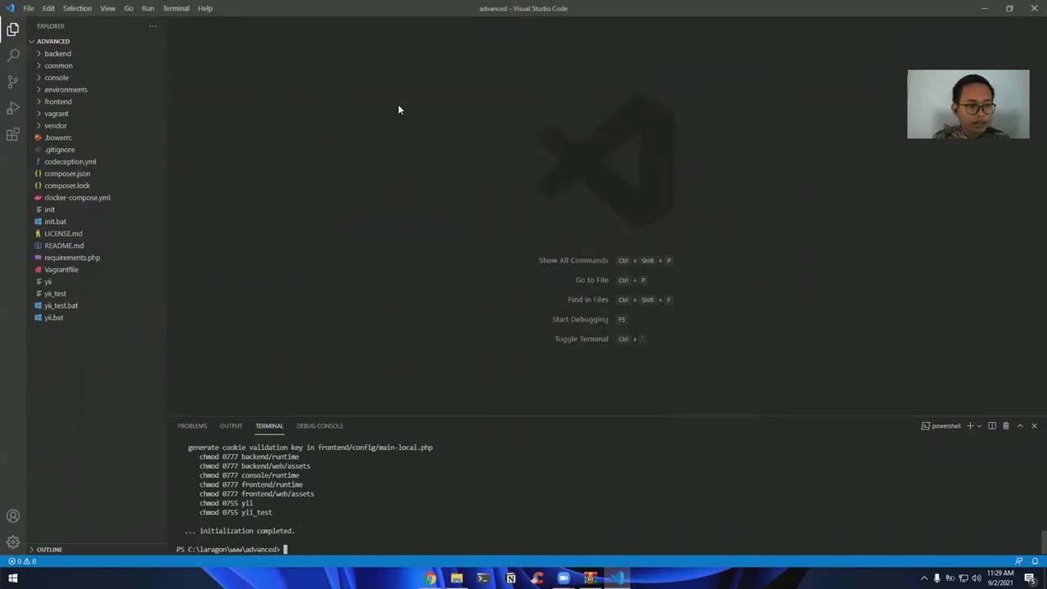
In common/config/main-local.php, change the DSN dbname from yii2advanced to yii2_template
{"action": "left_click", "coordinate": [69, 66]}
{"action": "left_click", "coordinate": [68, 78]}
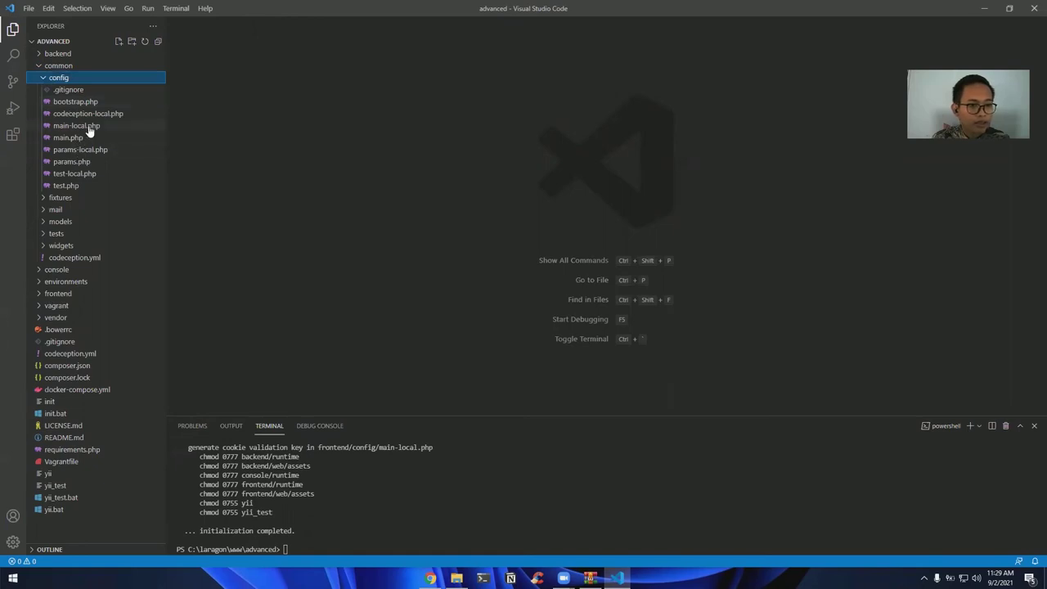
{"action": "left_click", "coordinate": [88, 126]}
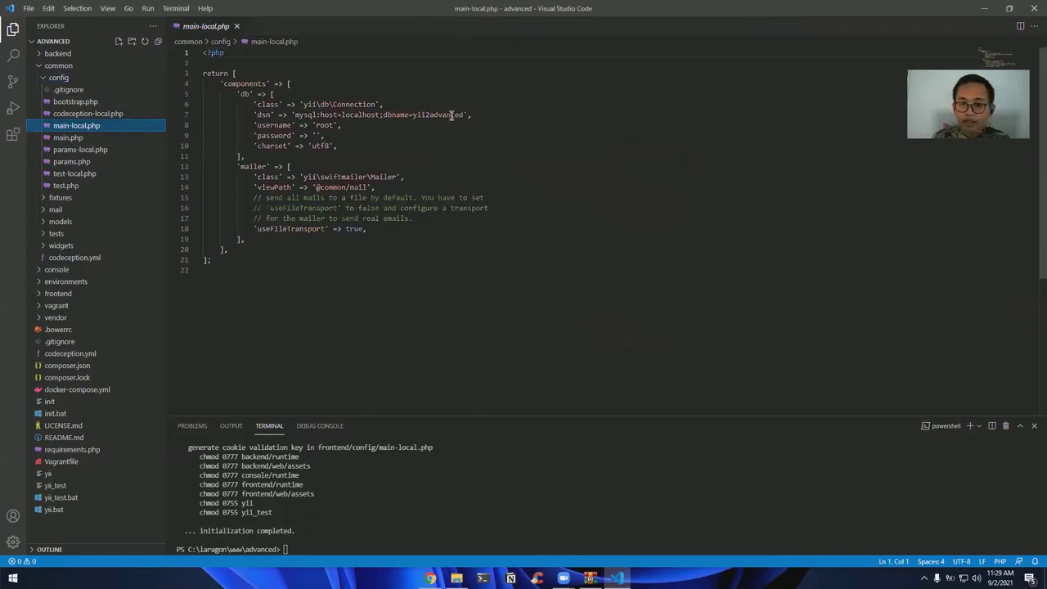
{"action": "double_click", "coordinate": [456, 114]}
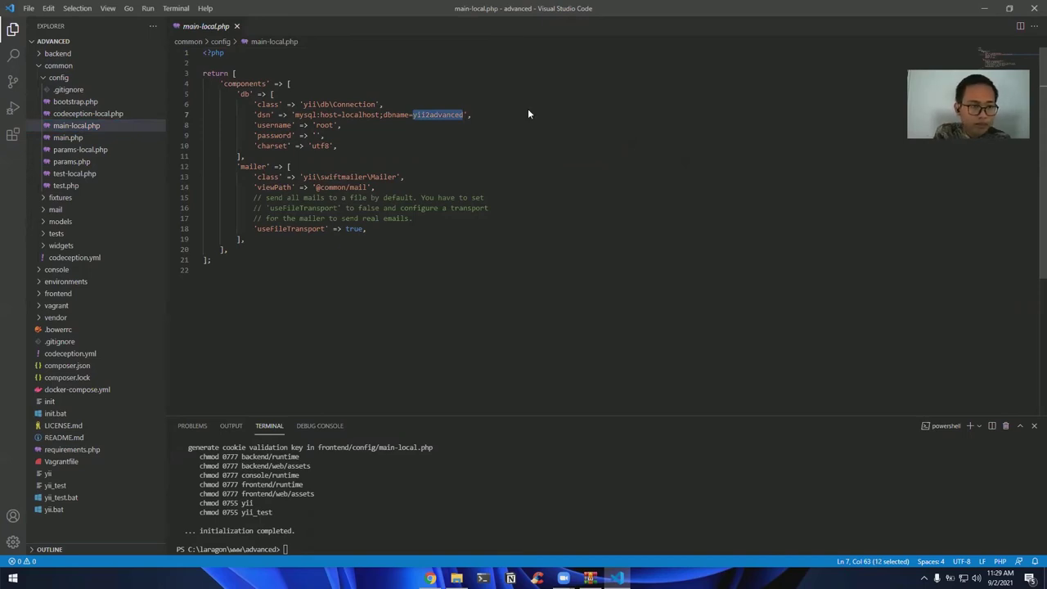
{"action": "key", "text": "alt+Tab"}
{"action": "key", "text": "alt+Tab"}
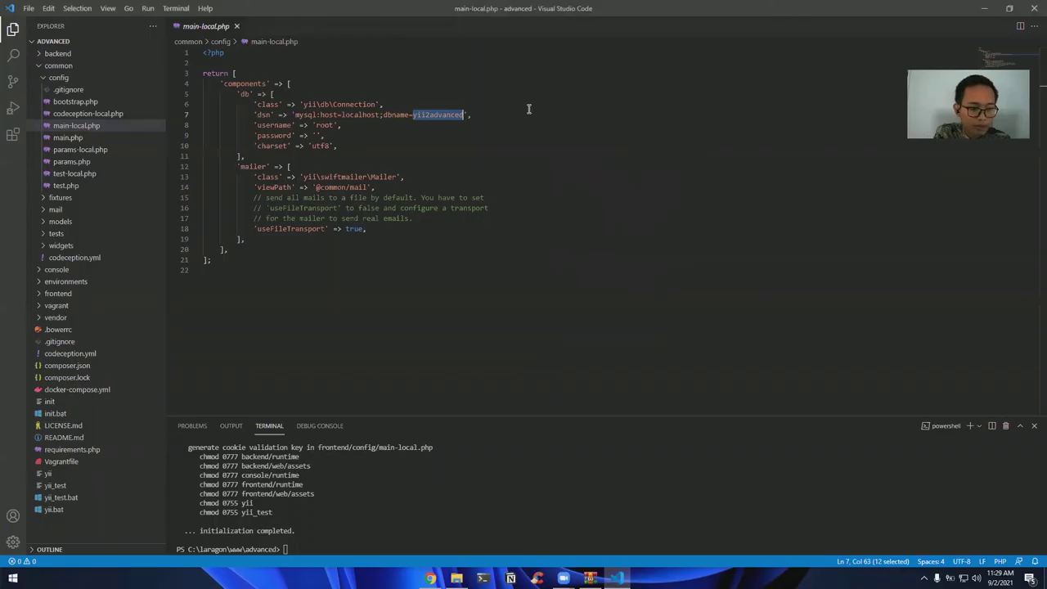
{"action": "type", "text": "yii2_templa"}
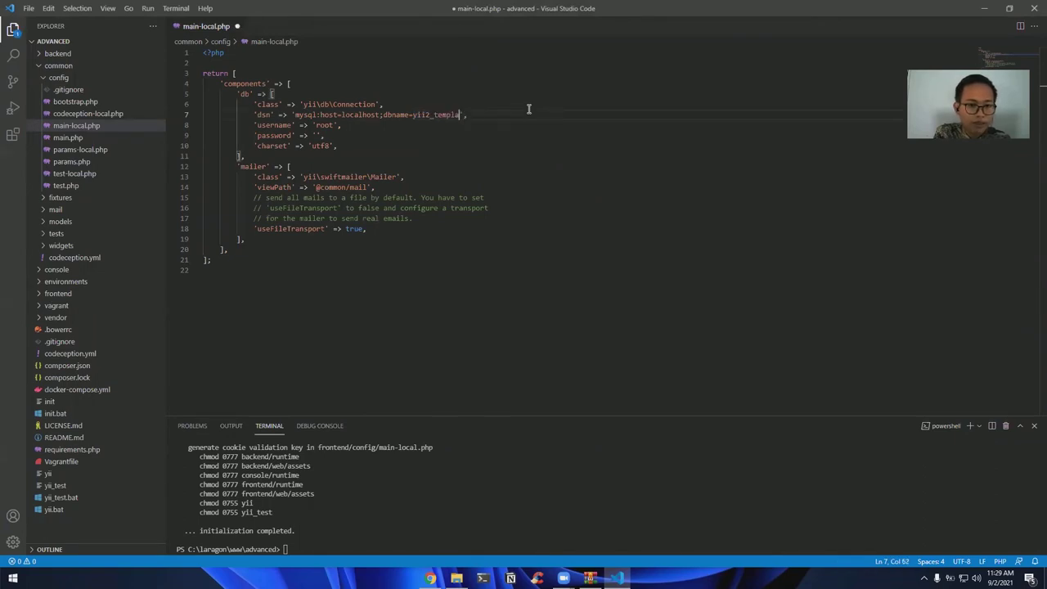
{"action": "type", "text": "te"}
{"action": "key", "text": "alt+Tab"}
{"action": "key", "text": "alt+Tab"}
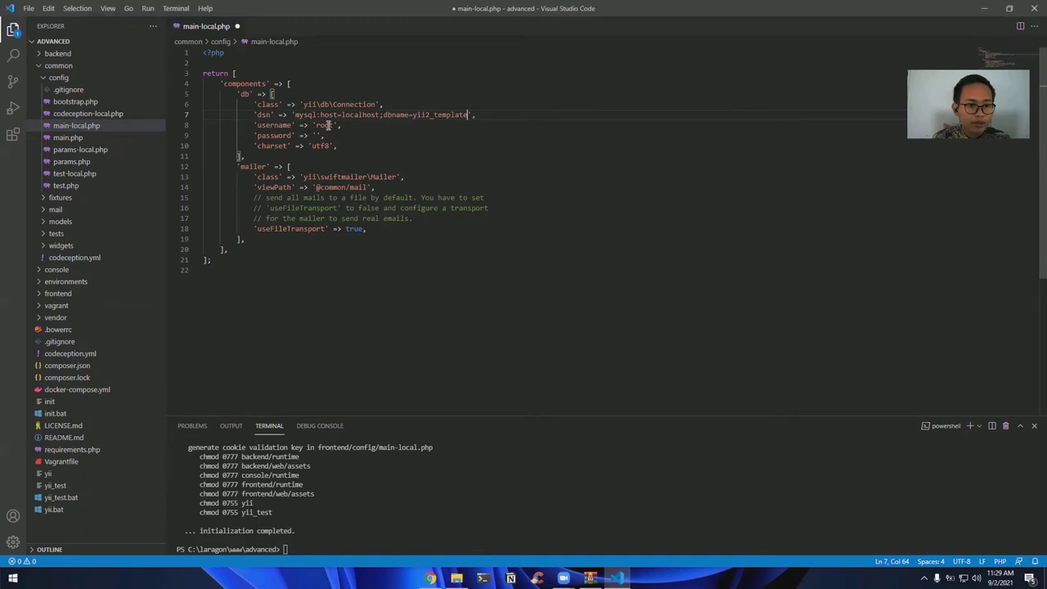
Replace the root username and fill in the empty password with the database credentials
{"action": "double_click", "coordinate": [325, 125]}
{"action": "type", "text": "bintangrezeka"}
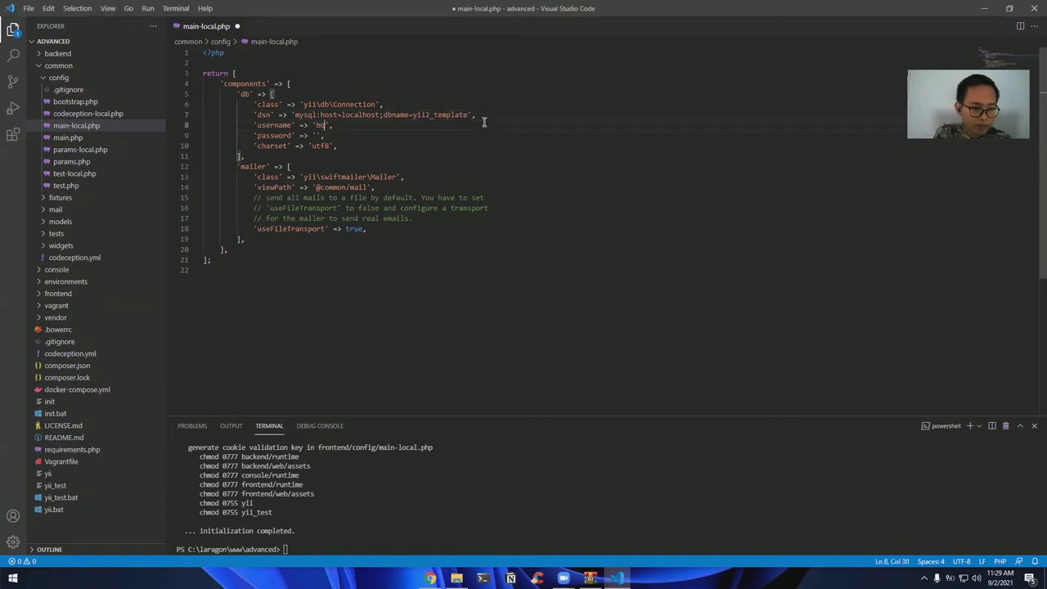
{"action": "left_click", "coordinate": [316, 134]}
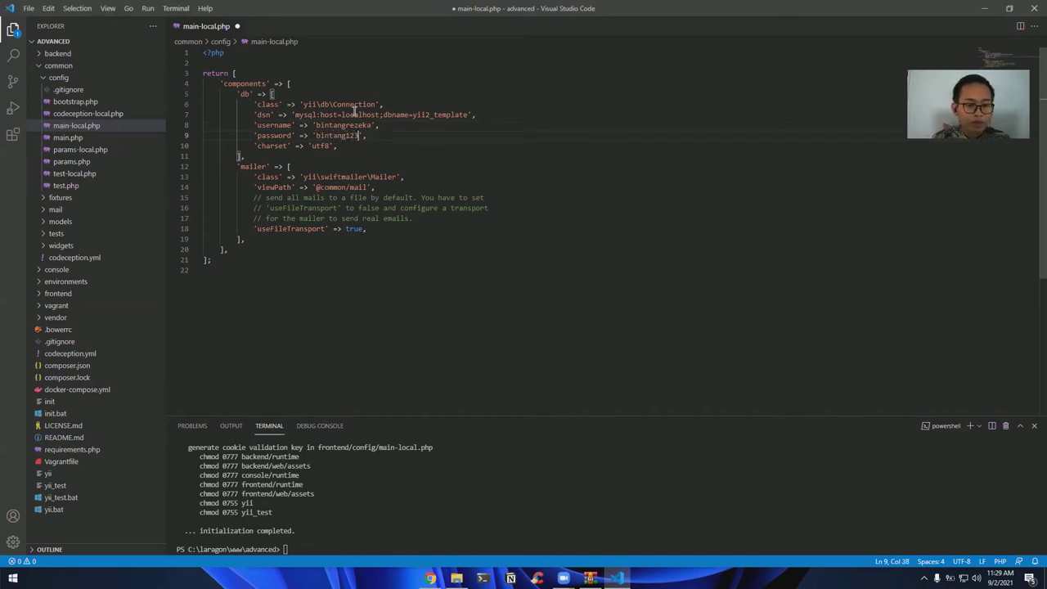
Keep localhost as the DSN host and save main-local.php
{"action": "double_click", "coordinate": [364, 116]}
{"action": "left_click", "coordinate": [368, 115]}
{"action": "double_click", "coordinate": [368, 115]}
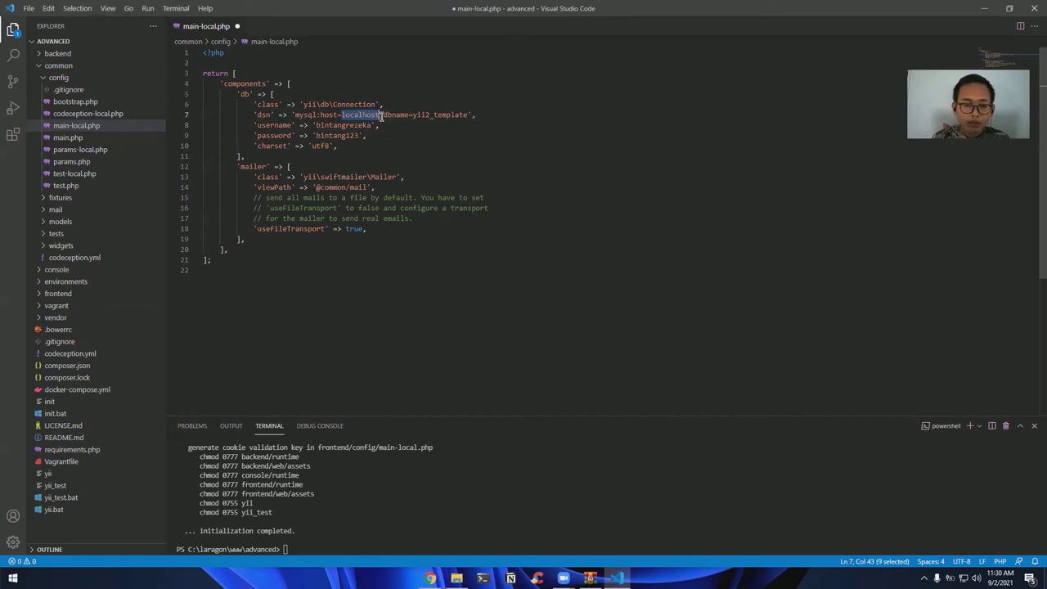
{"action": "double_click", "coordinate": [366, 115]}
{"action": "left_click", "coordinate": [353, 125]}
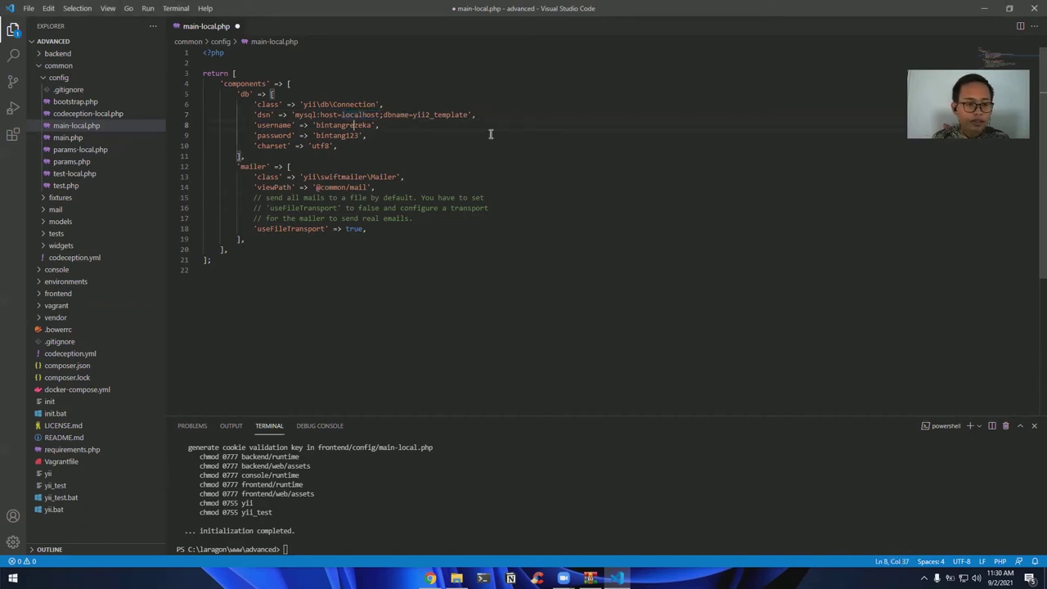
{"action": "key", "text": "ctrl+s"}
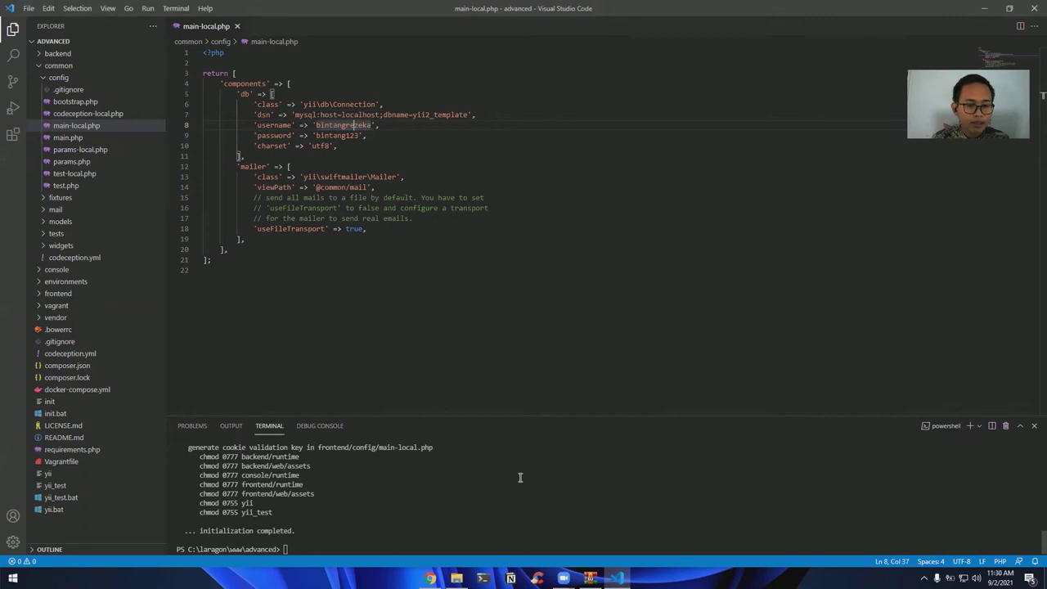
{"action": "left_click_drag", "start_coordinate": [409, 114], "coordinate": [469, 115]}
{"action": "left_click", "coordinate": [456, 448]}
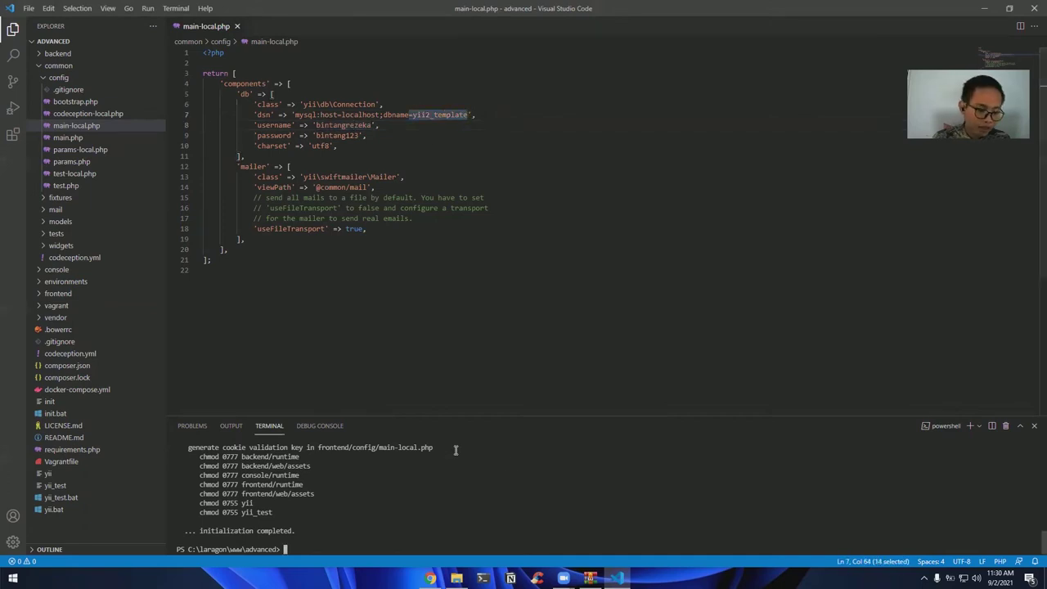
Run php yii migrate in the terminal and answer yes to apply both migrations
{"action": "type", "text": "php yii migrate"}
{"action": "key", "text": "Return"}
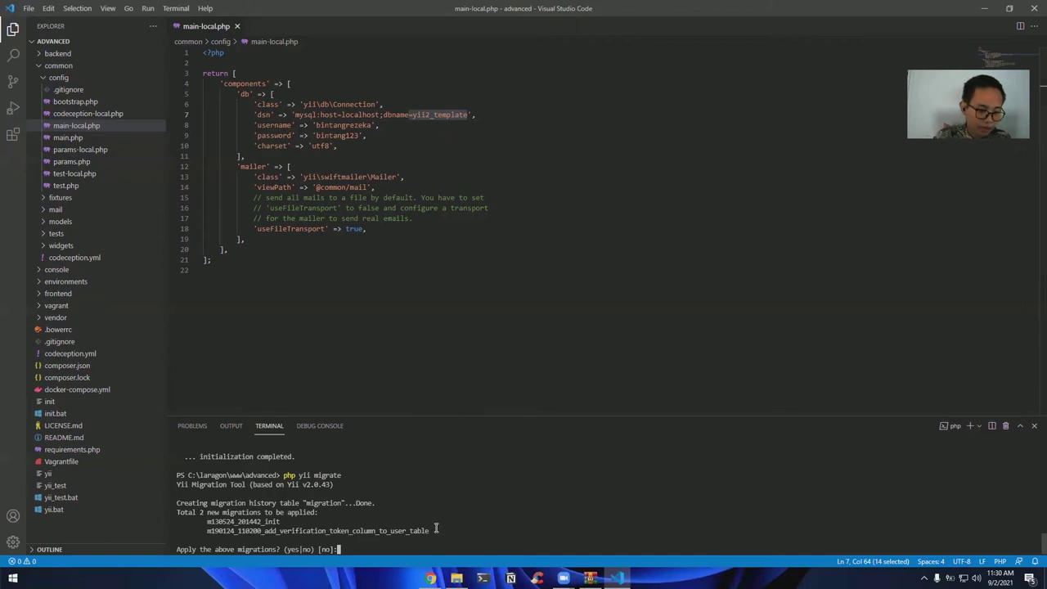
{"action": "type", "text": "yes"}
{"action": "key", "text": "Return"}
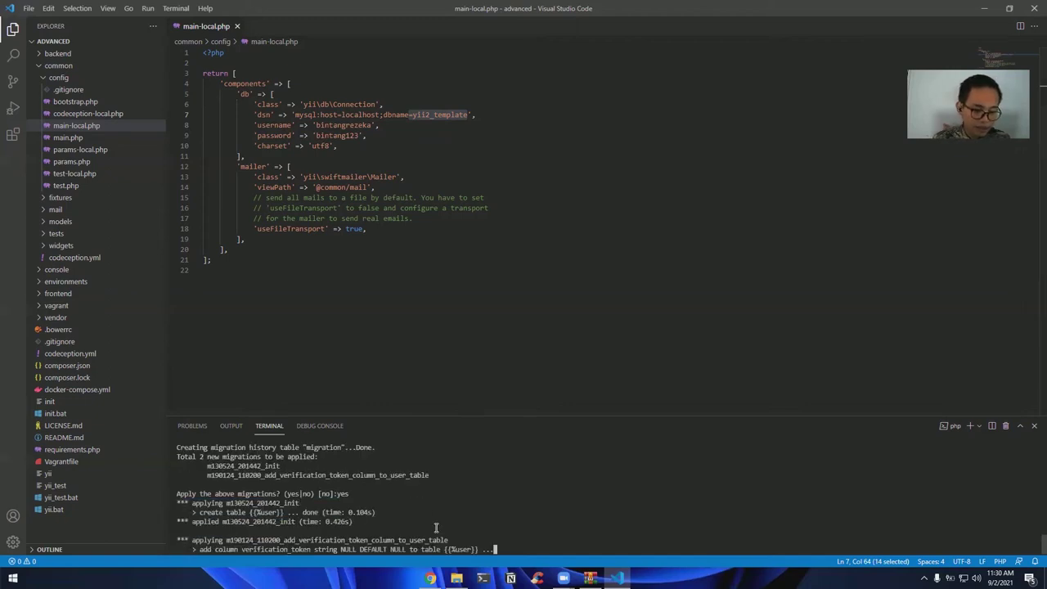
{"action": "scroll", "coordinate": [434, 526], "scroll_direction": "up", "scroll_amount": 3}
{"action": "scroll", "coordinate": [416, 507], "scroll_direction": "down", "scroll_amount": 3}
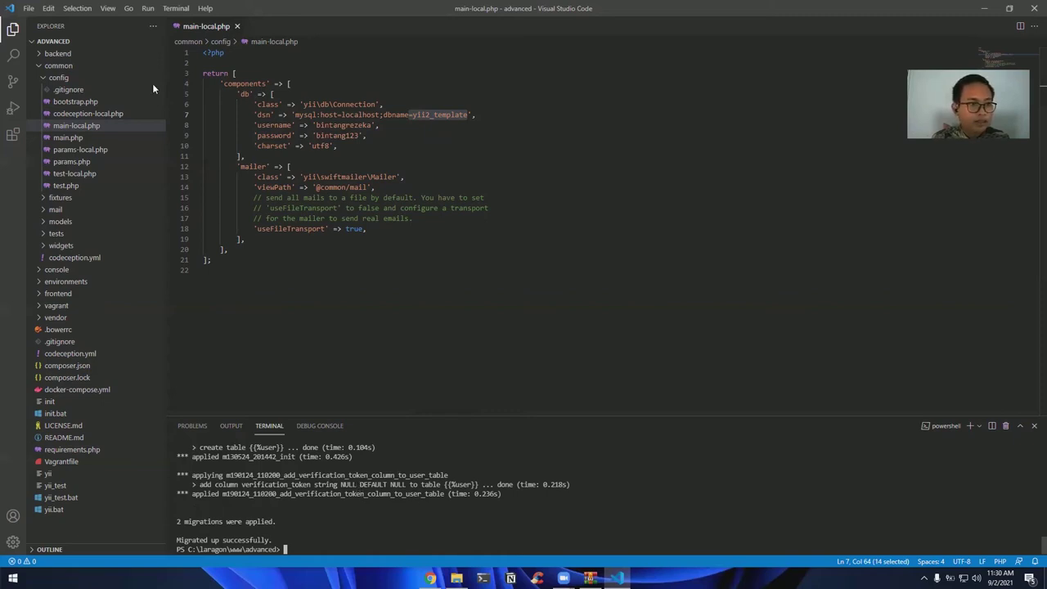
{"action": "key", "text": "alt+Tab"}
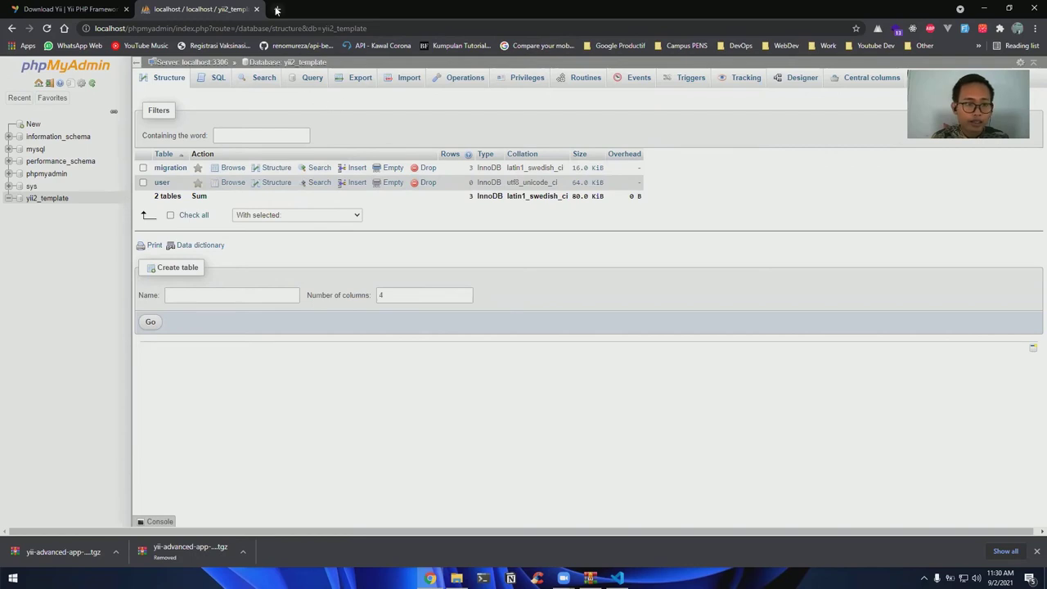
Load localhost/advanced/frontend/web in a new tab
{"action": "key", "text": "ctrl+t"}
{"action": "type", "text": "localhost"}
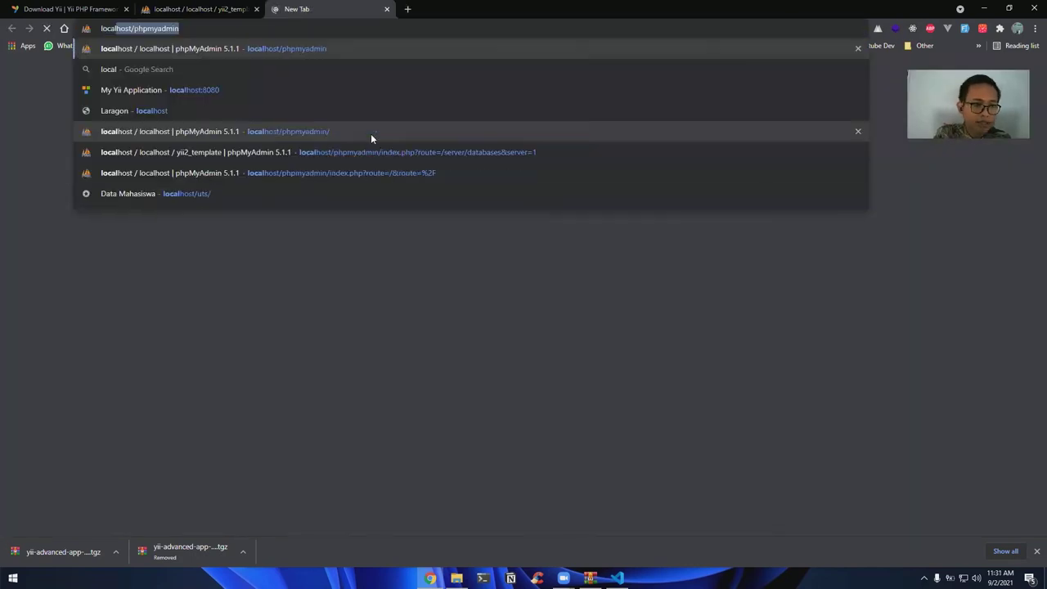
{"action": "key", "text": "Delete"}
{"action": "type", "text": "/"}
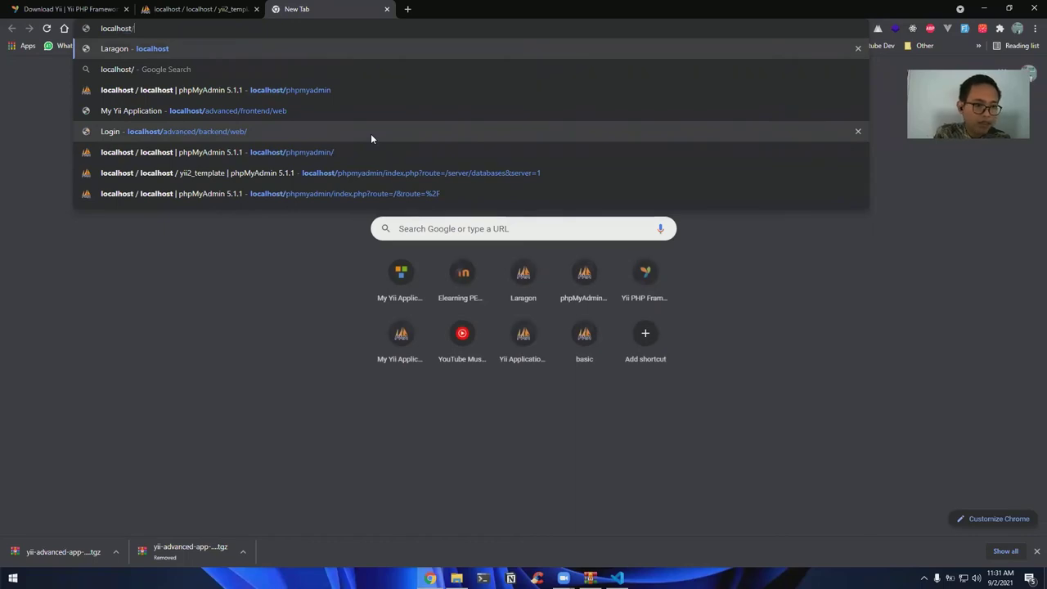
{"action": "type", "text": "advanced/"}
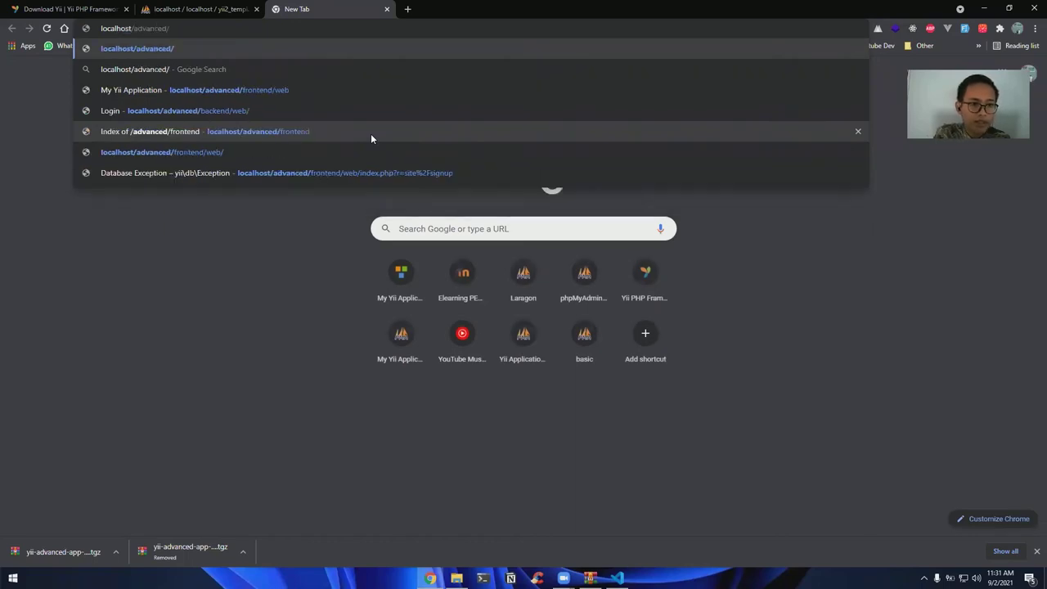
{"action": "type", "text": "frontend/we"}
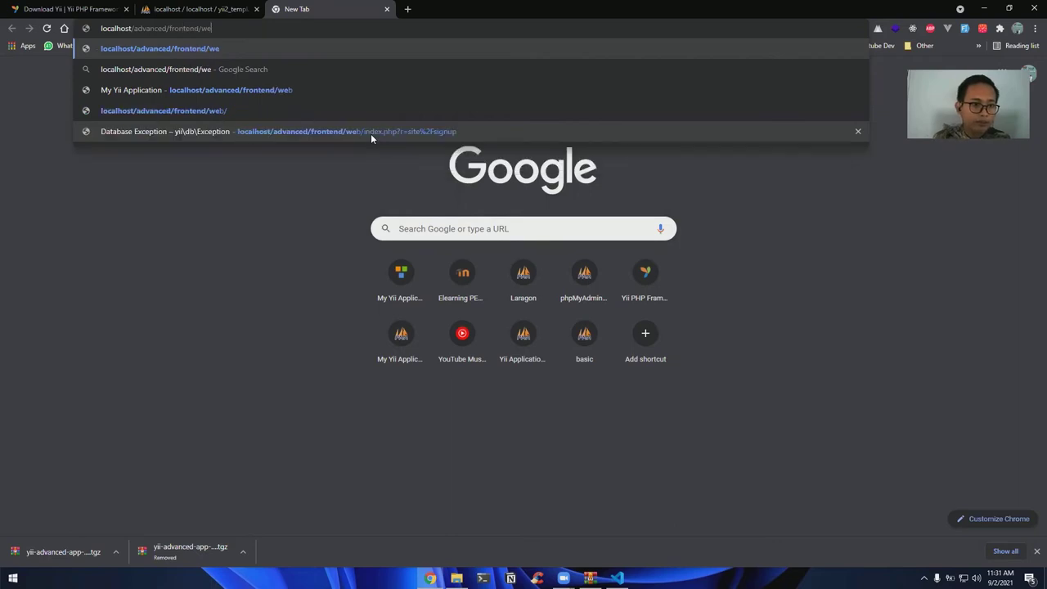
{"action": "type", "text": "b"}
{"action": "key", "text": "Return"}
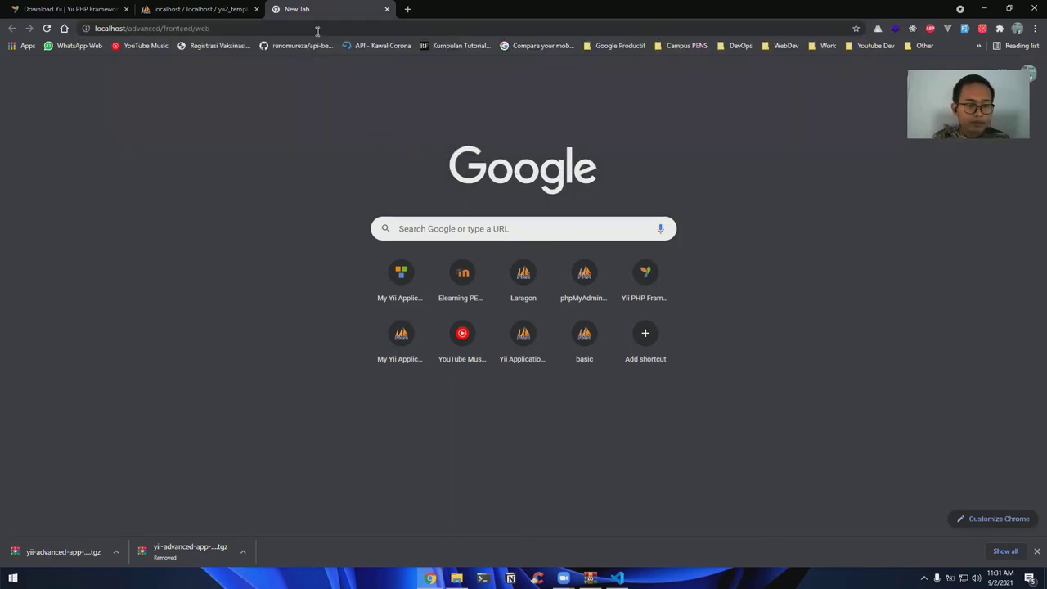
Load localhost/advanced/backend/web in another new tab
{"action": "left_click", "coordinate": [415, 7]}
{"action": "type", "text": "local"}
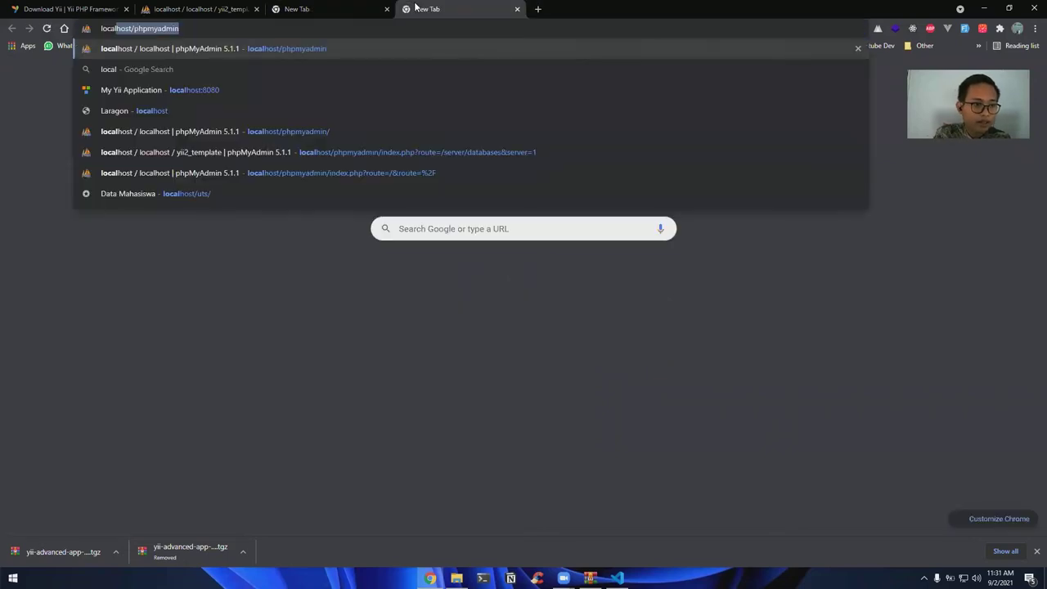
{"action": "type", "text": "host/advanced"}
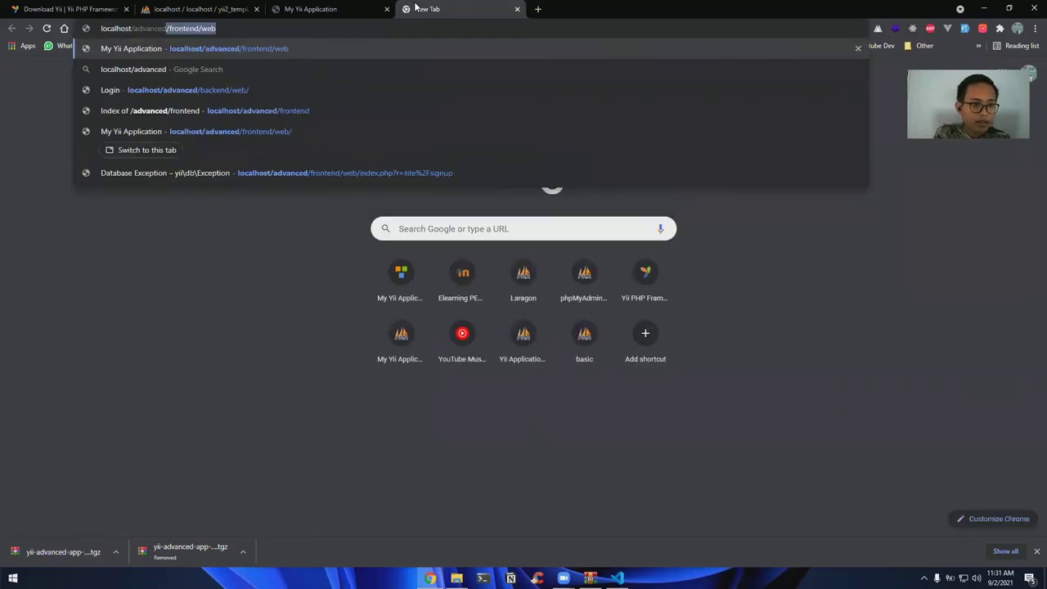
{"action": "type", "text": "/backend/we"}
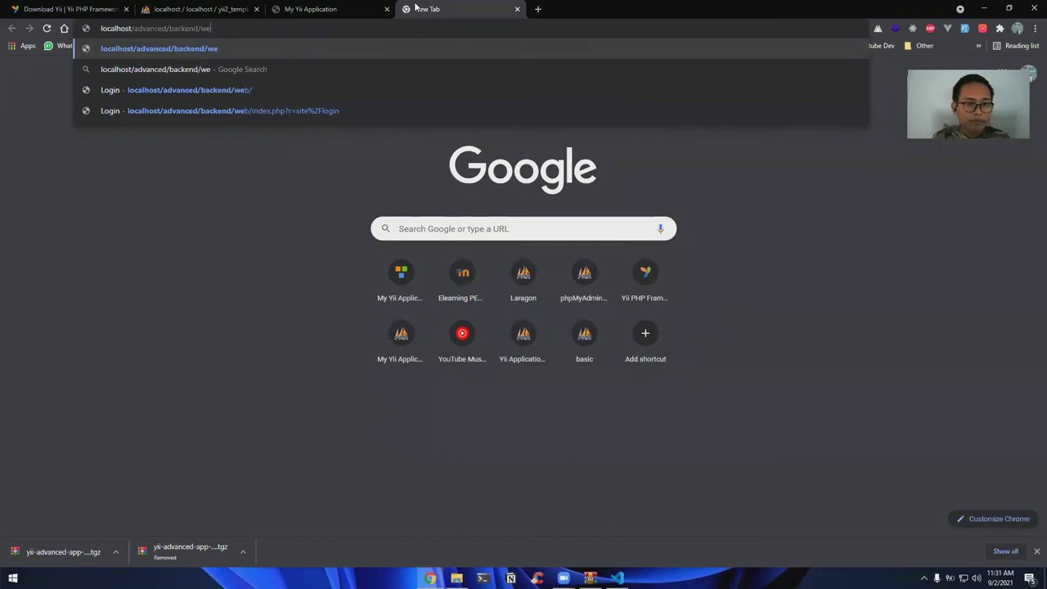
{"action": "type", "text": "b"}
{"action": "key", "text": "Return"}
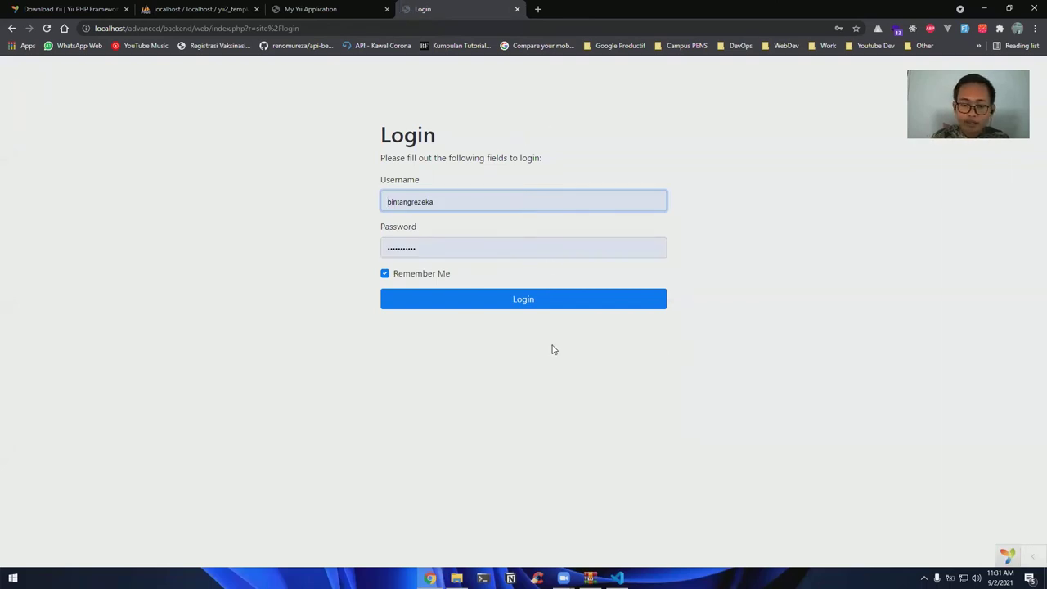
Fill in the frontend Signup form with a username, e-mail and password, then submit it
{"action": "left_click", "coordinate": [346, 11]}
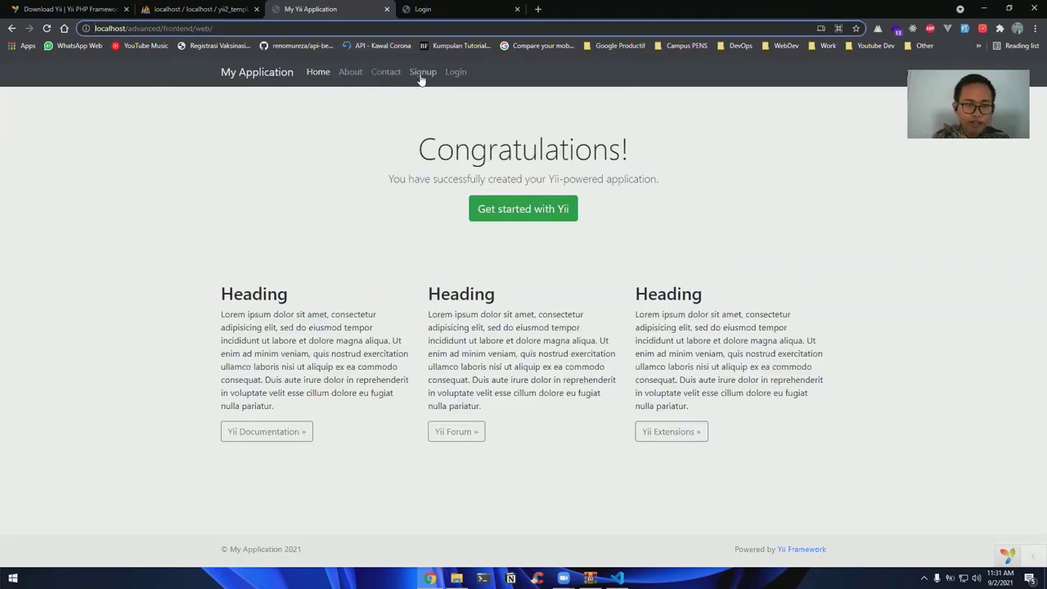
{"action": "left_click", "coordinate": [381, 207]}
{"action": "type", "text": "bintan"}
{"action": "key", "text": "Down"}
{"action": "key", "text": "Down"}
{"action": "key", "text": "Return"}
{"action": "key", "text": "Tab"}
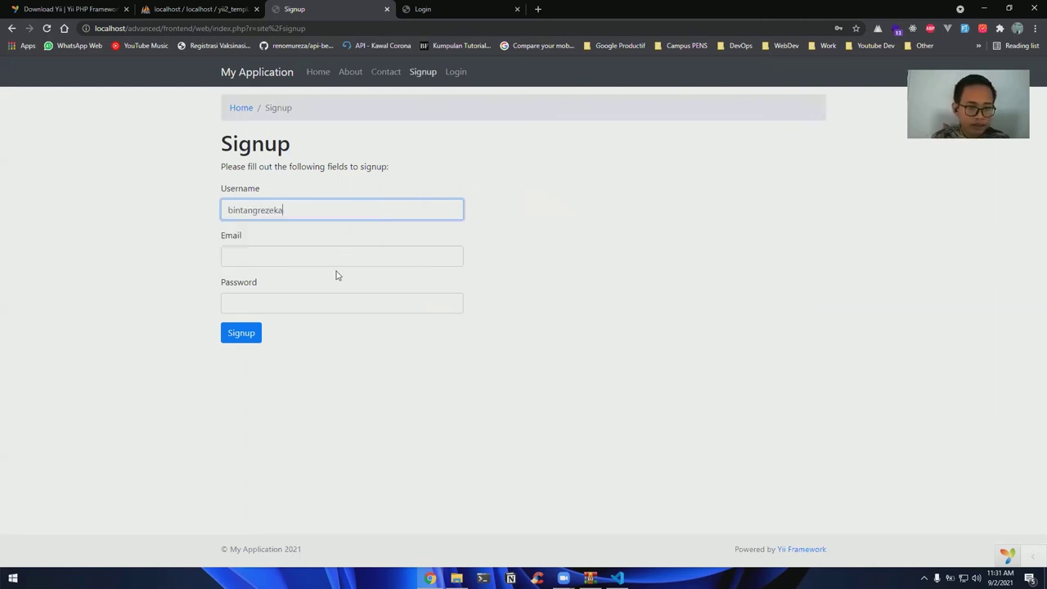
{"action": "left_click", "coordinate": [343, 303]}
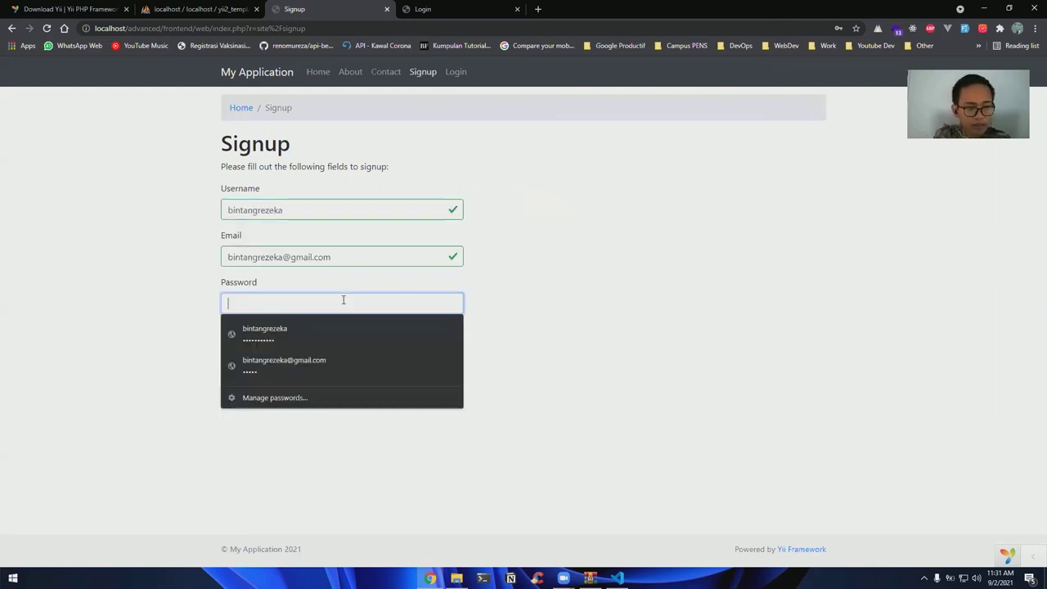
{"action": "left_click", "coordinate": [255, 335]}
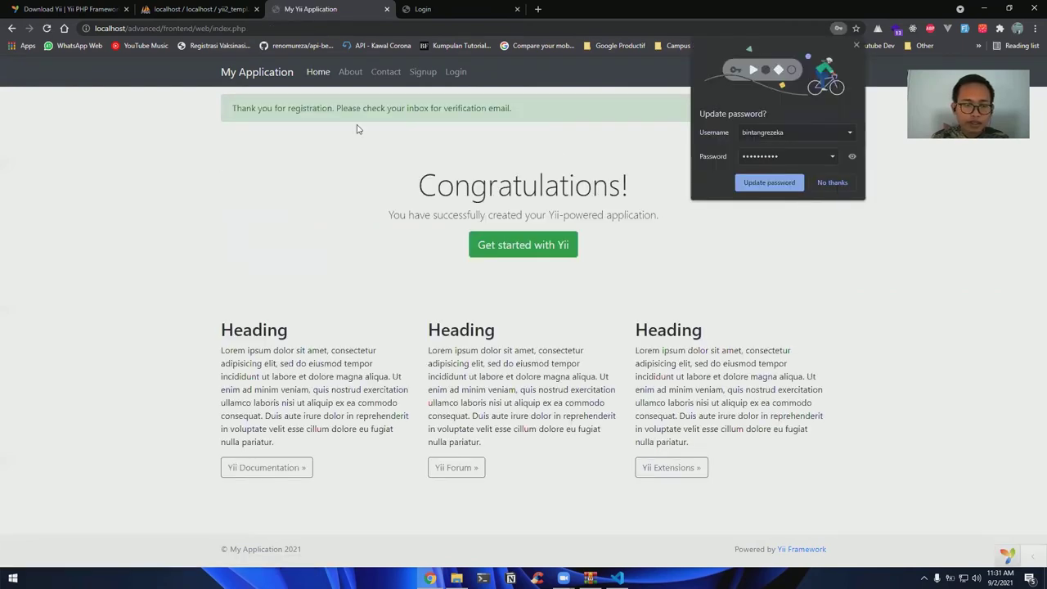
{"action": "left_click", "coordinate": [364, 123]}
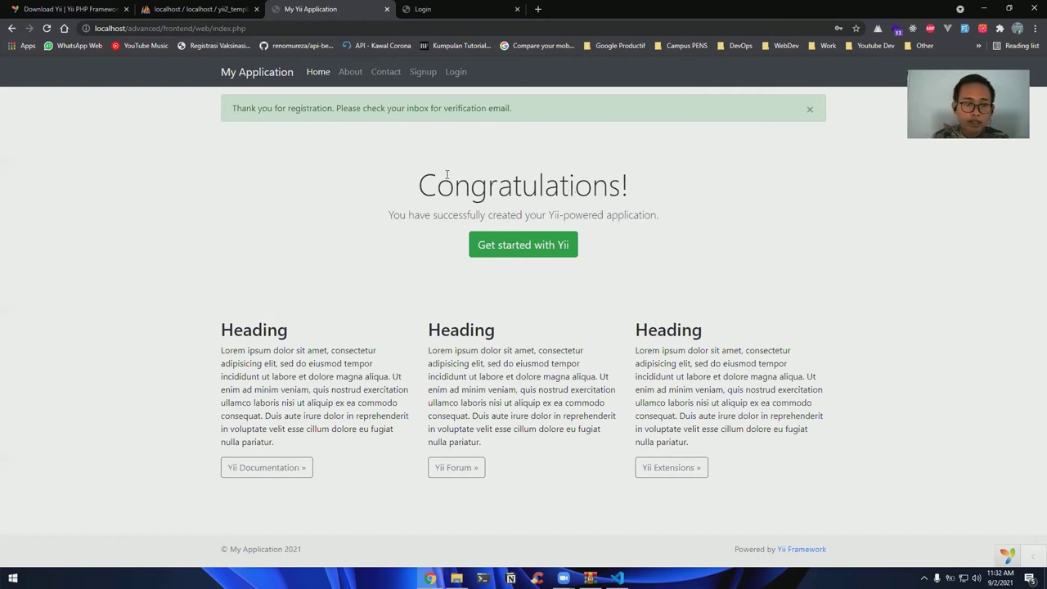
Read the frontend registration notice asking for email verification
{"action": "double_click", "coordinate": [476, 110]}
{"action": "double_click", "coordinate": [490, 108]}
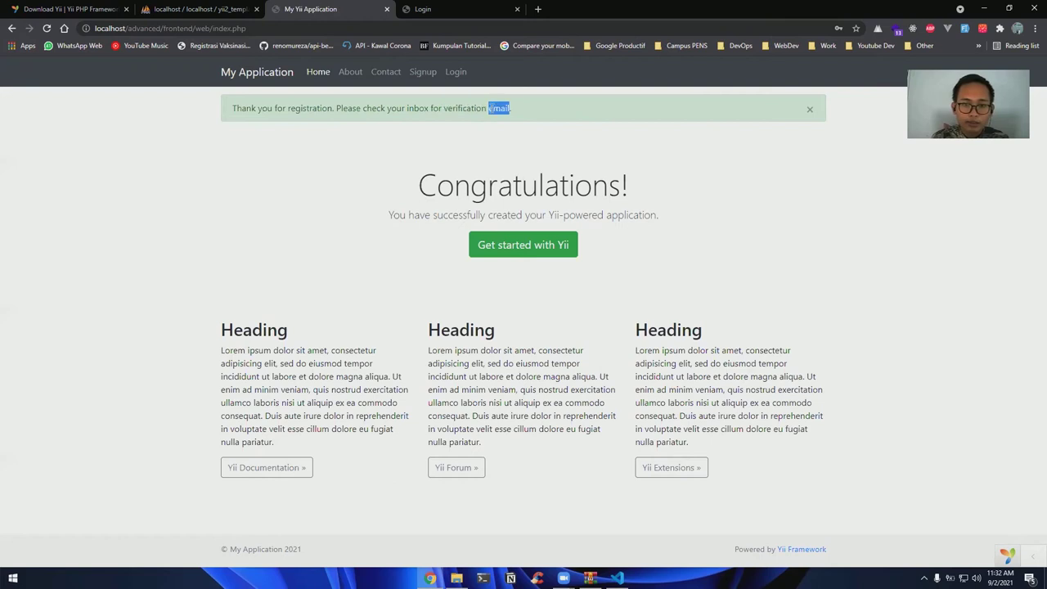
{"action": "triple_click", "coordinate": [495, 108]}
{"action": "left_click", "coordinate": [462, 9]}
{"action": "left_click", "coordinate": [318, 7]}
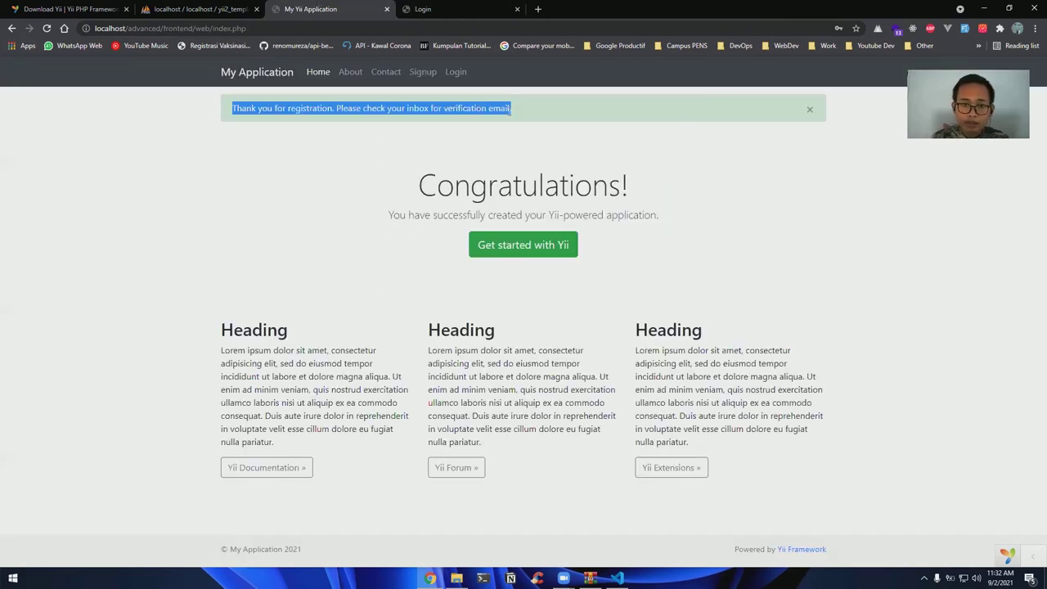
Attempt a backend login with the new username, which fails with Incorrect username or password
{"action": "left_click", "coordinate": [443, 8]}
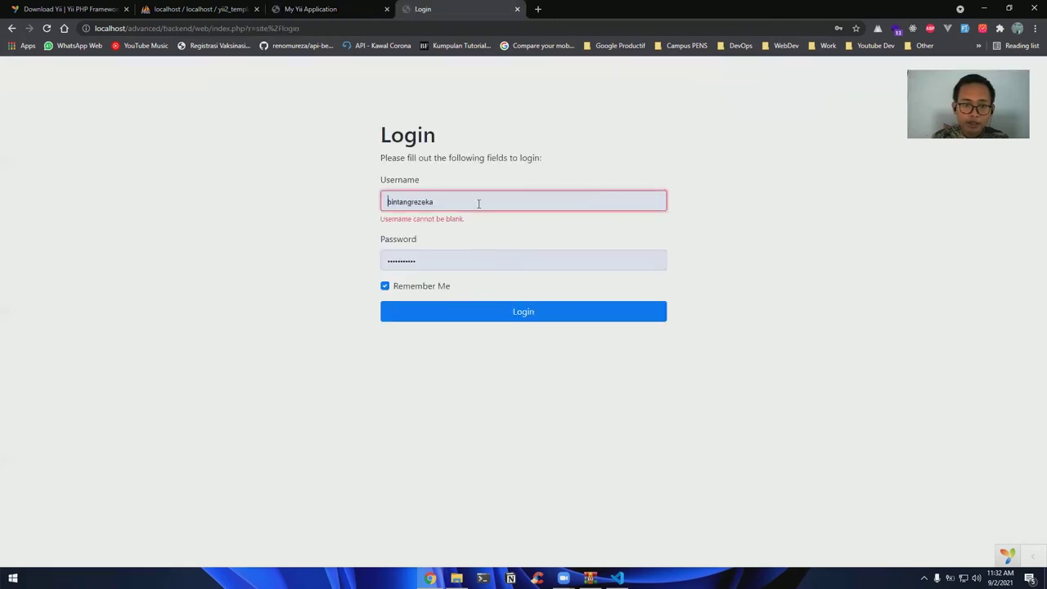
{"action": "double_click", "coordinate": [479, 201]}
{"action": "type", "text": "bintangrezeka"}
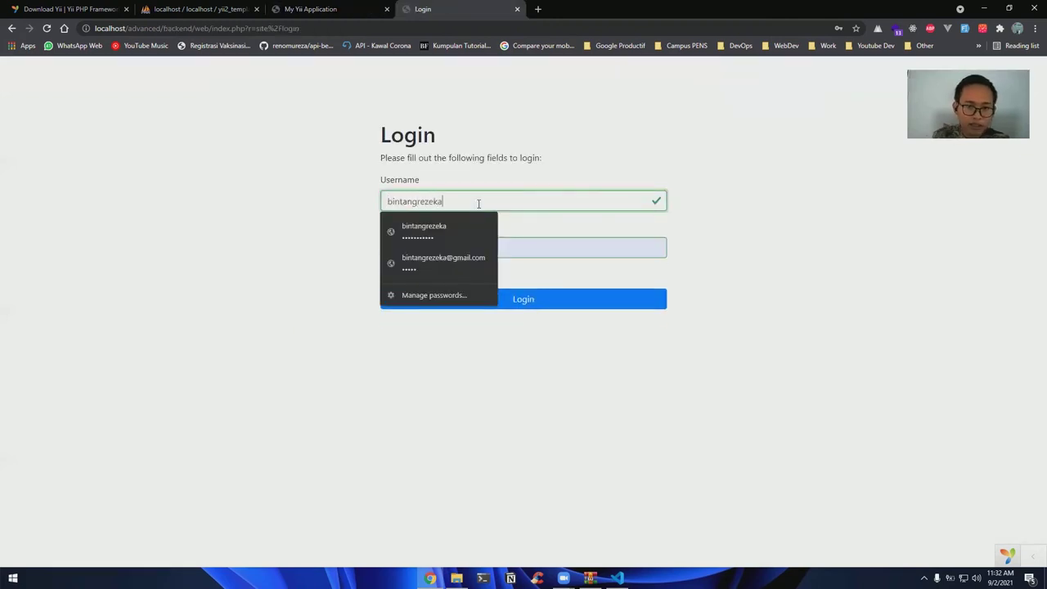
{"action": "key", "text": "Tab"}
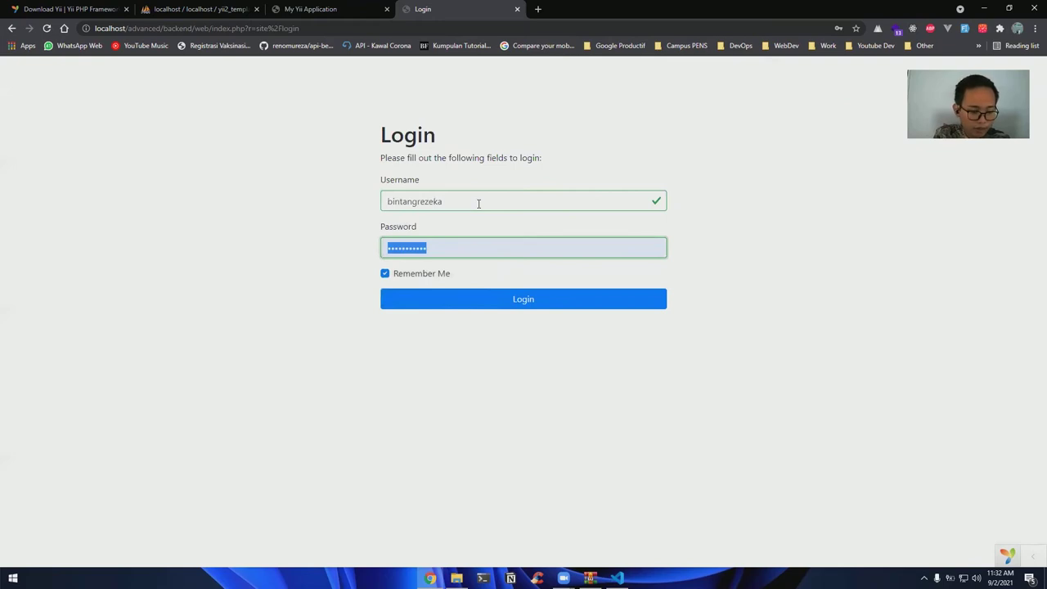
{"action": "type", "text": "••••••••••"}
{"action": "left_click", "coordinate": [524, 297]}
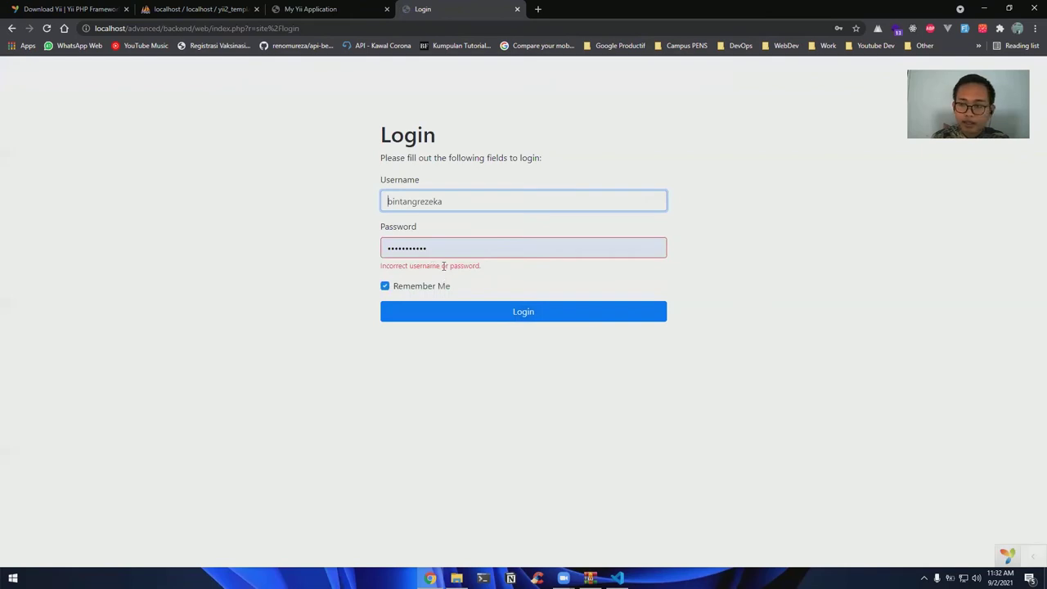
{"action": "triple_click", "coordinate": [443, 265]}
{"action": "left_click", "coordinate": [343, 249]}
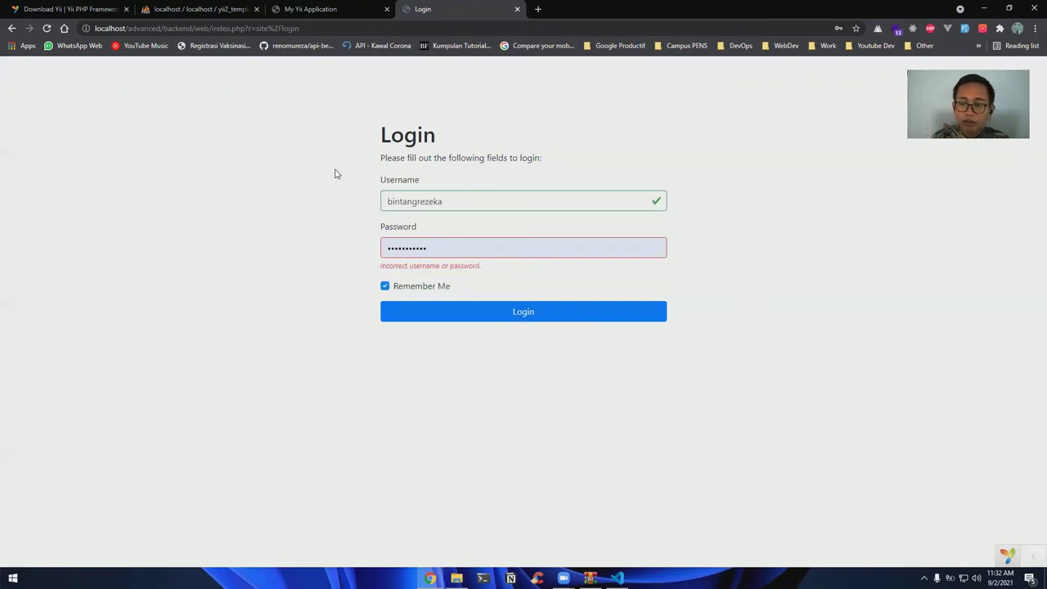
{"action": "key", "text": "ctrl+shift+Tab"}
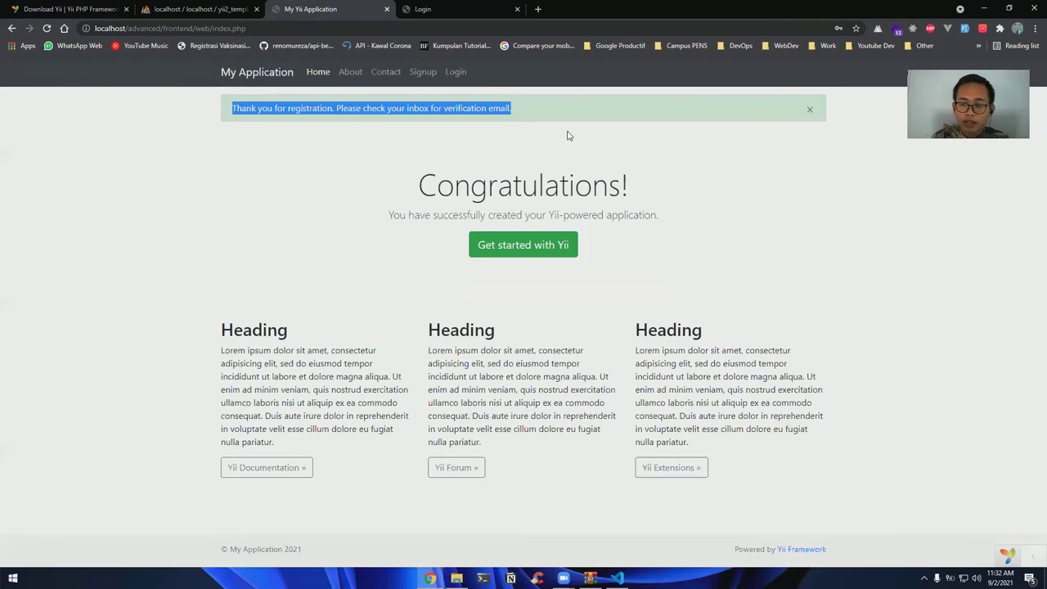
{"action": "left_click", "coordinate": [466, 109]}
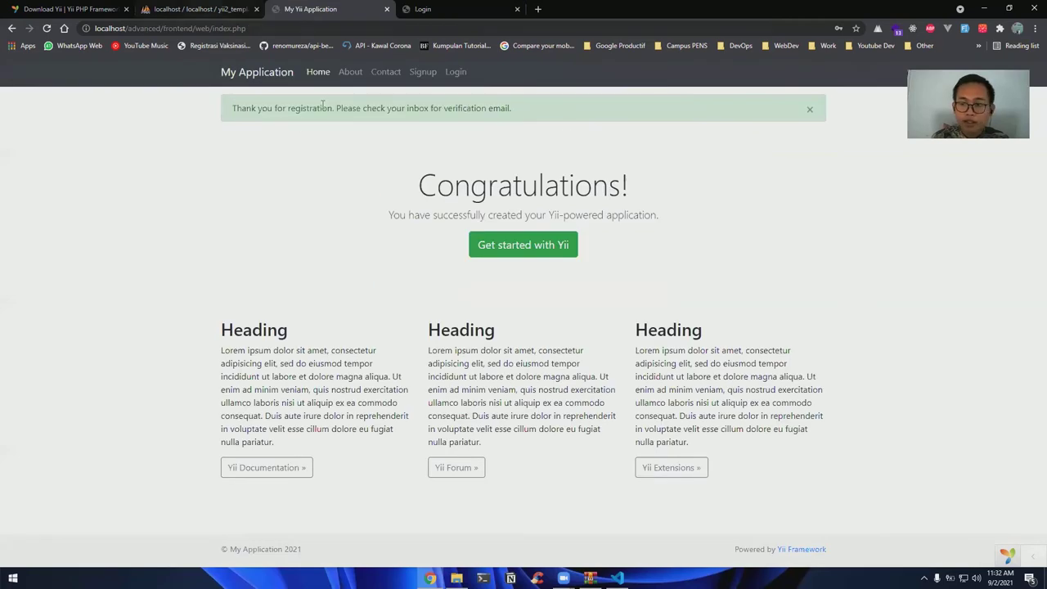
In the yii2_template user table, change the new account's status from 9 to 10
{"action": "key", "text": "ctrl+shift+Tab"}
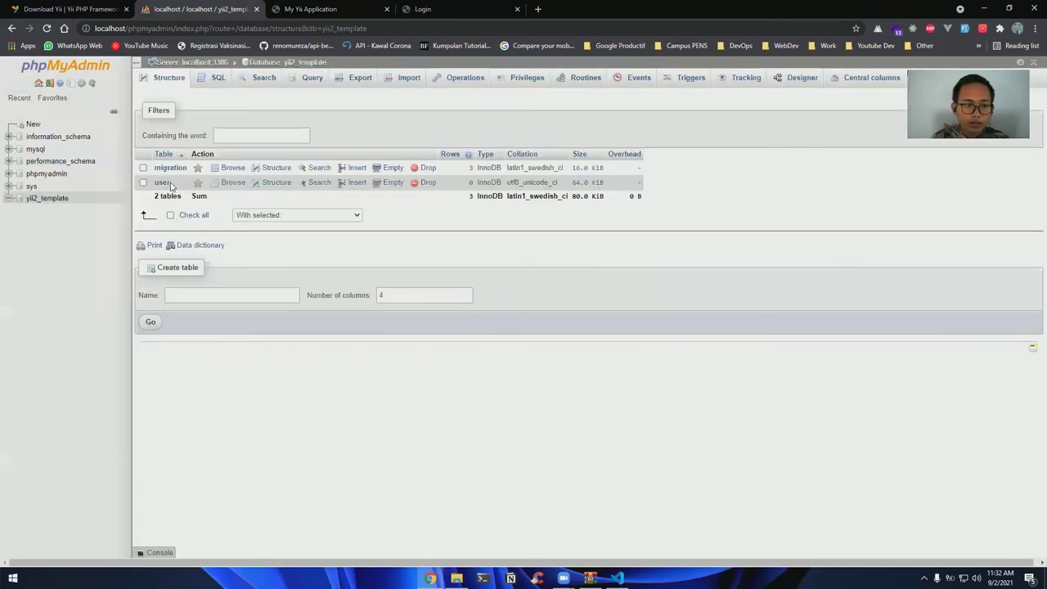
{"action": "left_click", "coordinate": [163, 185]}
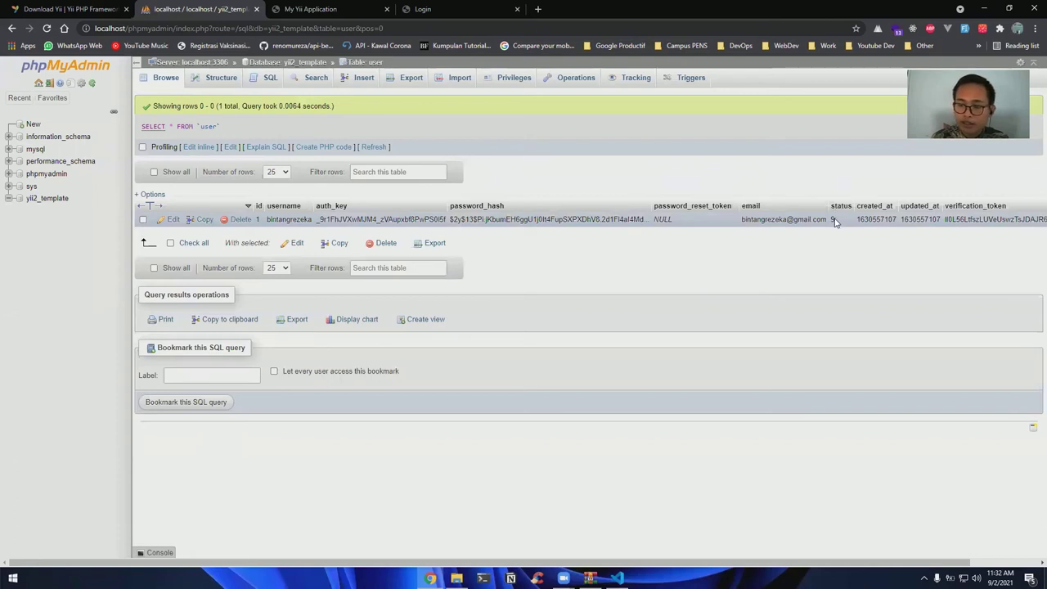
{"action": "double_click", "coordinate": [838, 219]}
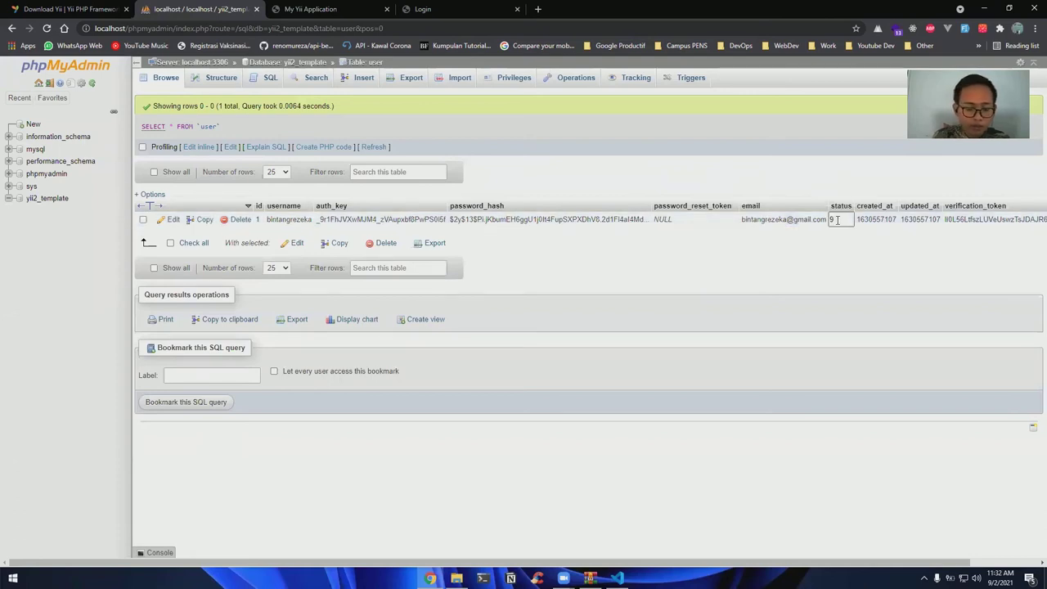
{"action": "type", "text": "10"}
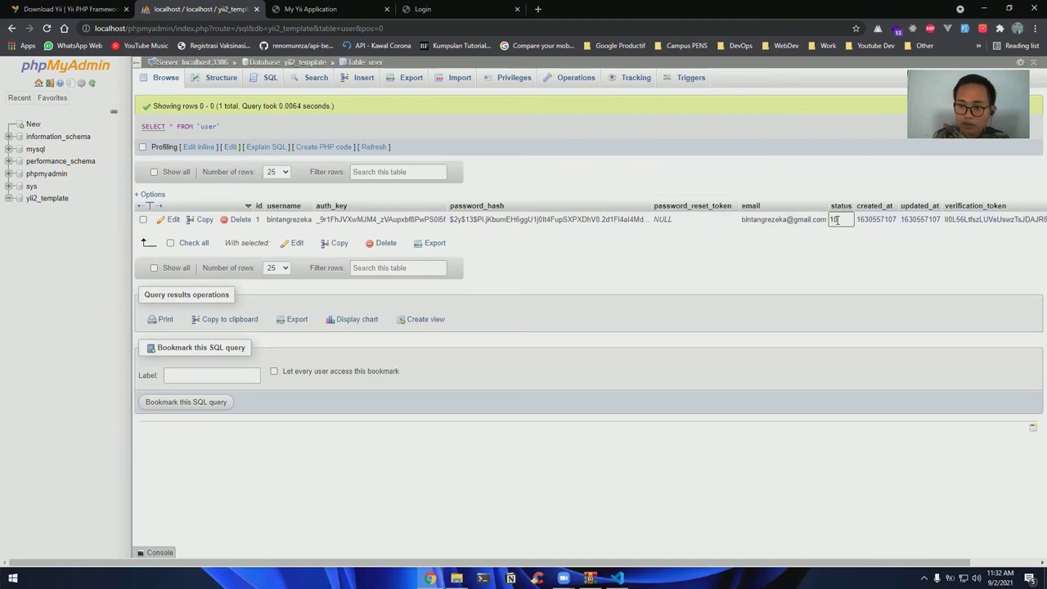
{"action": "key", "text": "Return"}
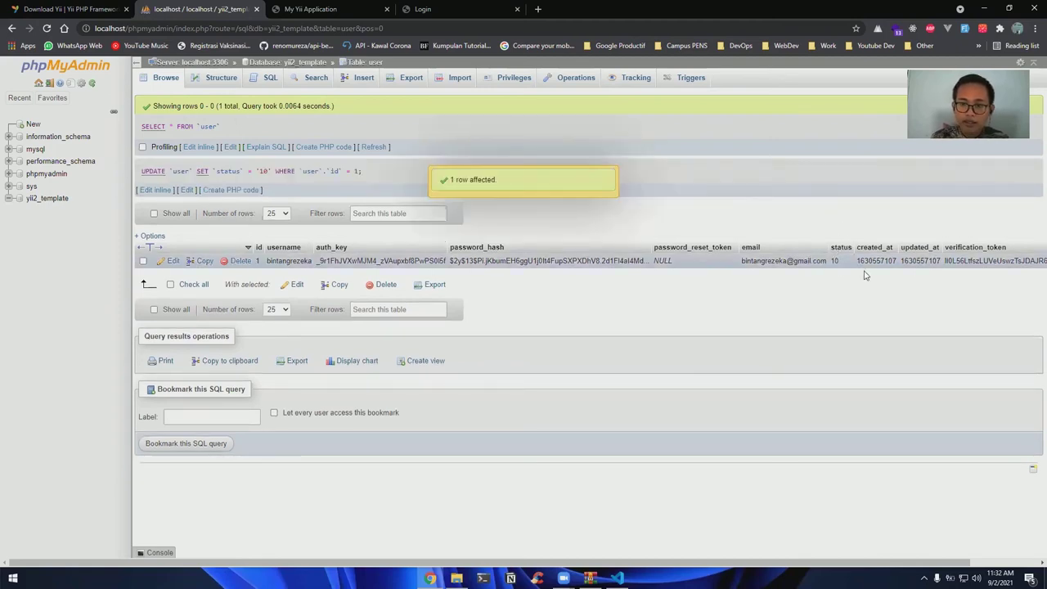
{"action": "left_click", "coordinate": [472, 9]}
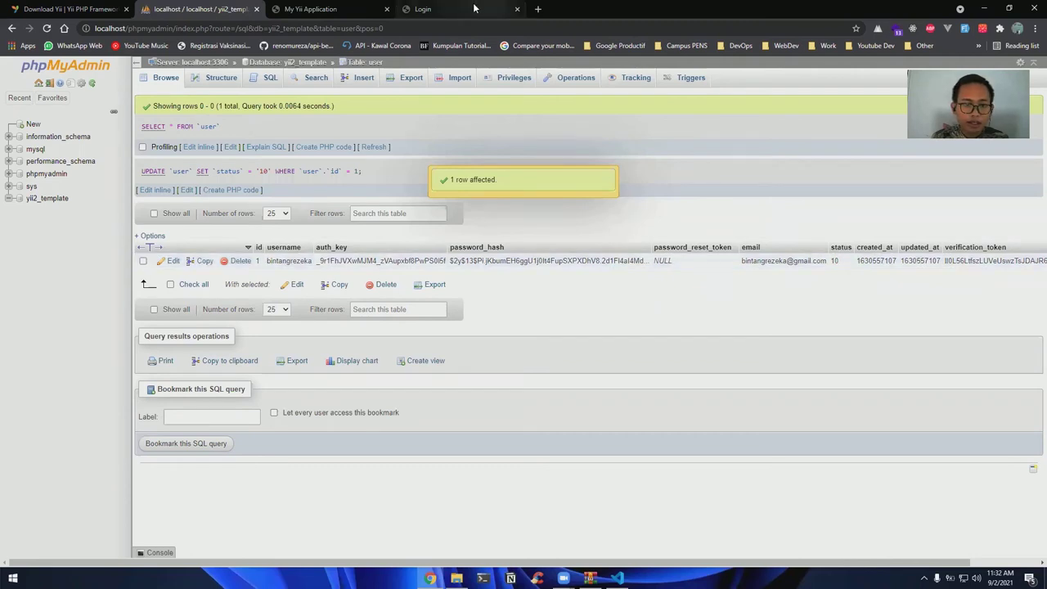
Retype the account password and log into the backend
{"action": "key", "text": "Tab"}
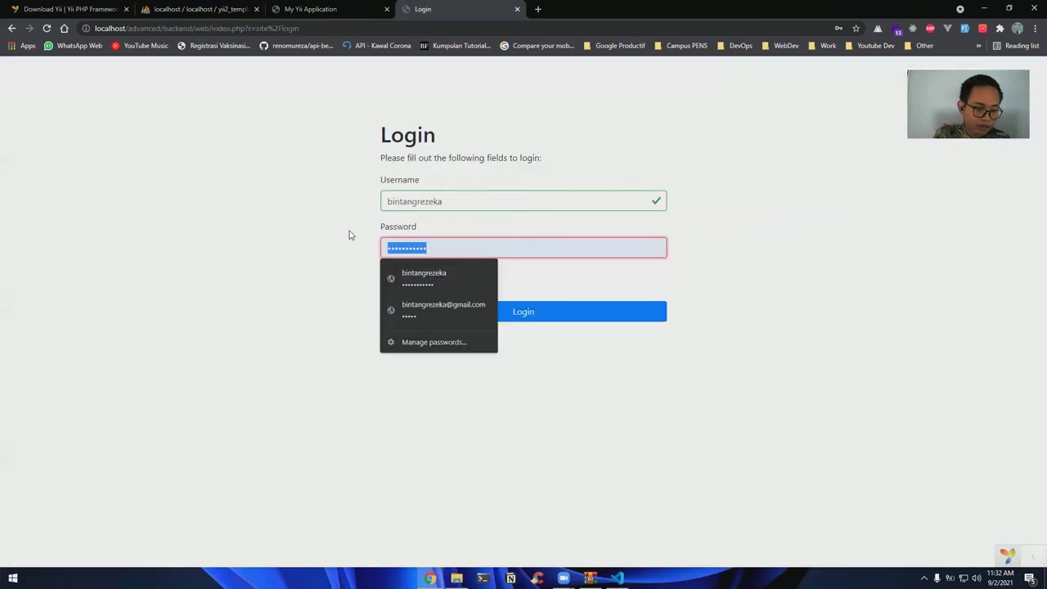
{"action": "type", "text": "1234567890"}
{"action": "left_click", "coordinate": [496, 309]}
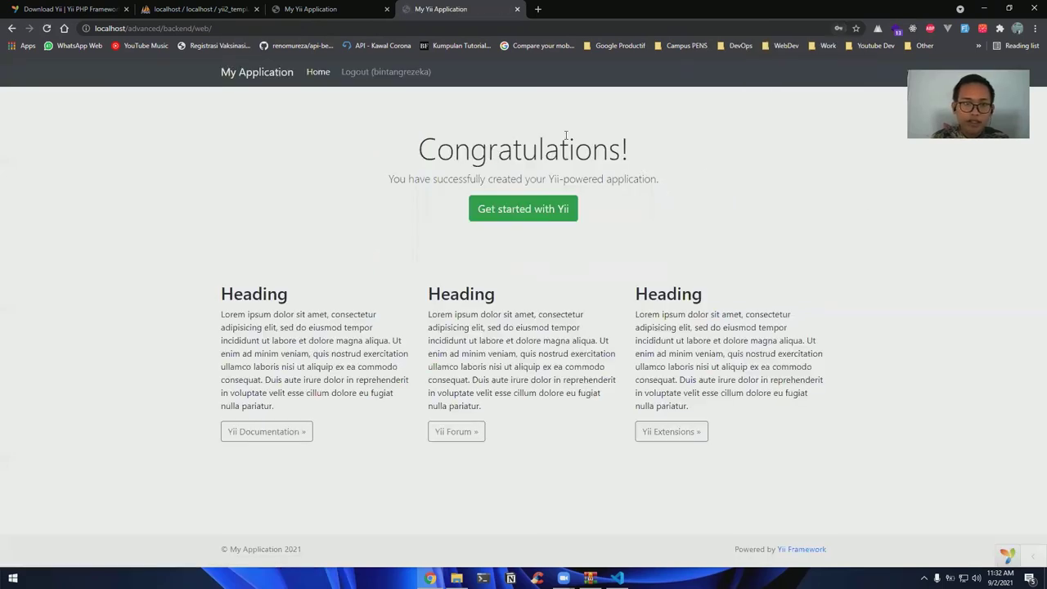
Log into the frontend with the account's password, reaching the Congratulations page
{"action": "left_click", "coordinate": [323, 10]}
{"action": "left_click", "coordinate": [455, 72]}
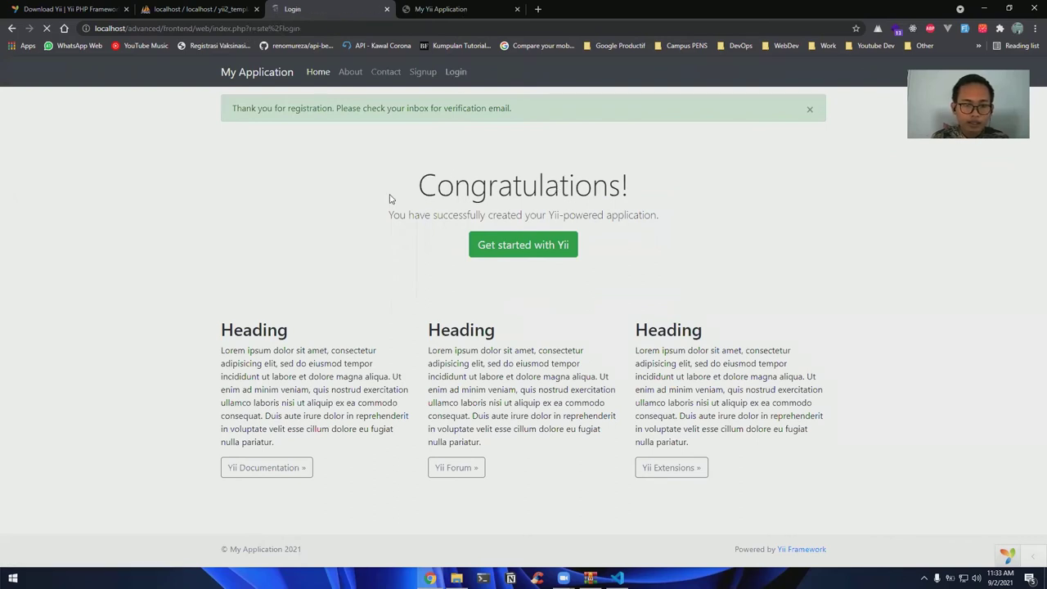
{"action": "key", "text": "Tab"}
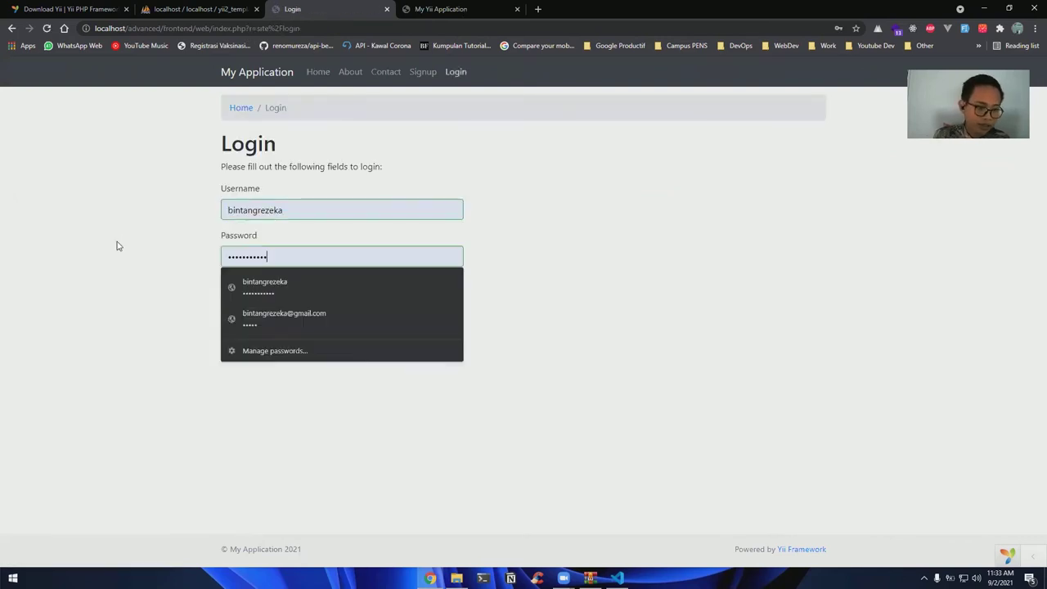
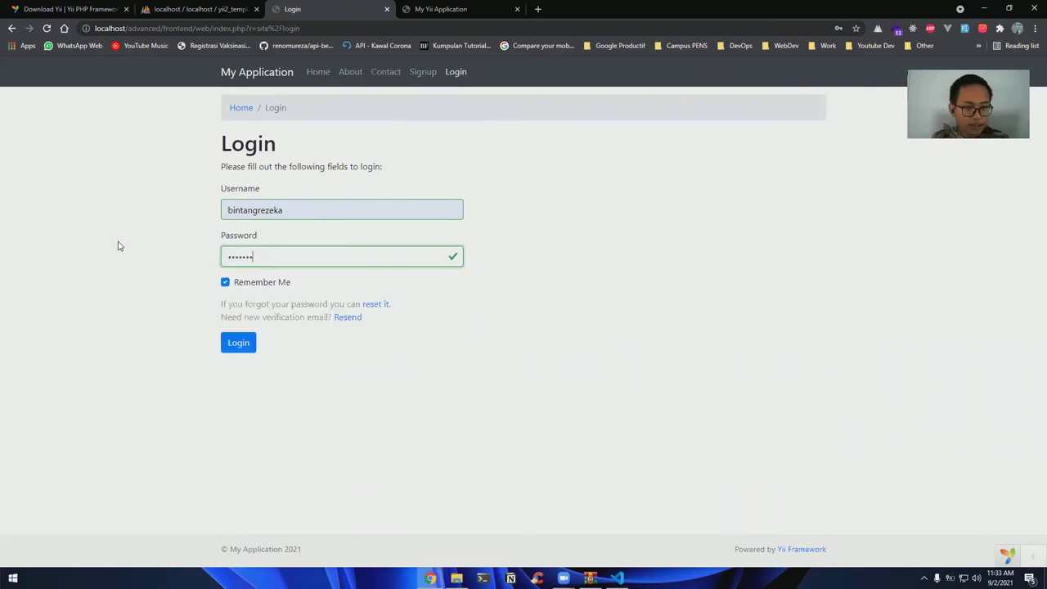
{"action": "key", "text": "Return"}
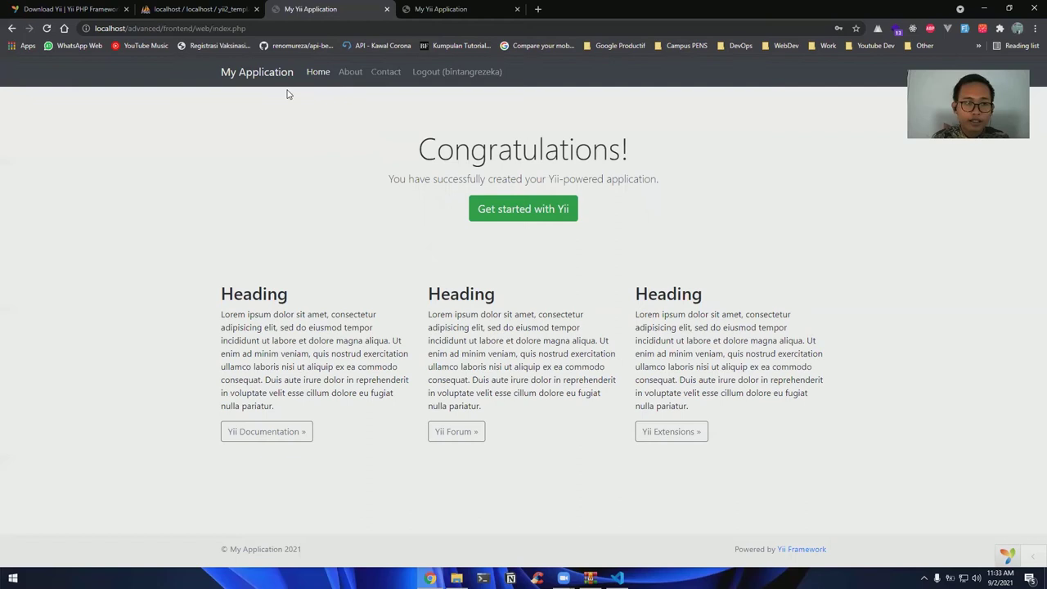
From the Yii download page, search for composer in a new tab
{"action": "key", "text": "ctrl+1"}
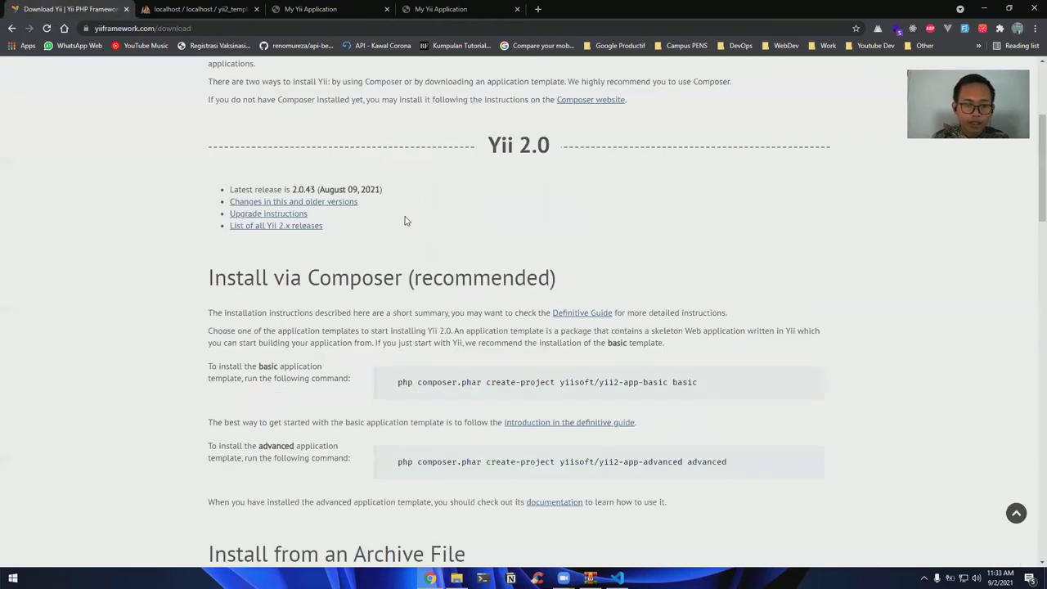
{"action": "scroll", "coordinate": [407, 222], "scroll_direction": "up", "scroll_amount": 3}
{"action": "scroll", "coordinate": [407, 221], "scroll_direction": "down", "scroll_amount": 3}
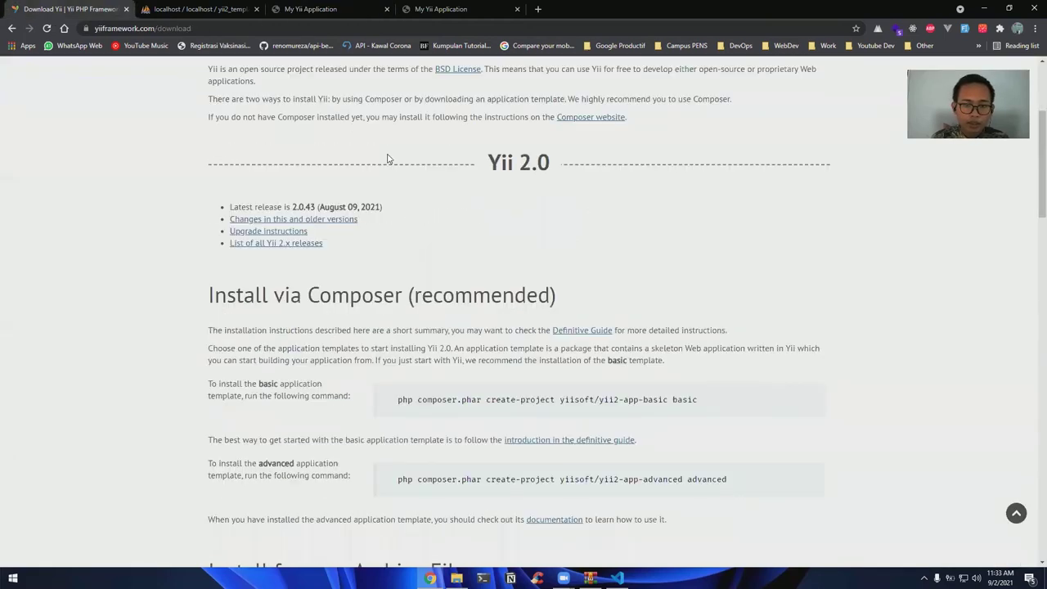
{"action": "scroll", "coordinate": [334, 134], "scroll_direction": "down", "scroll_amount": 2}
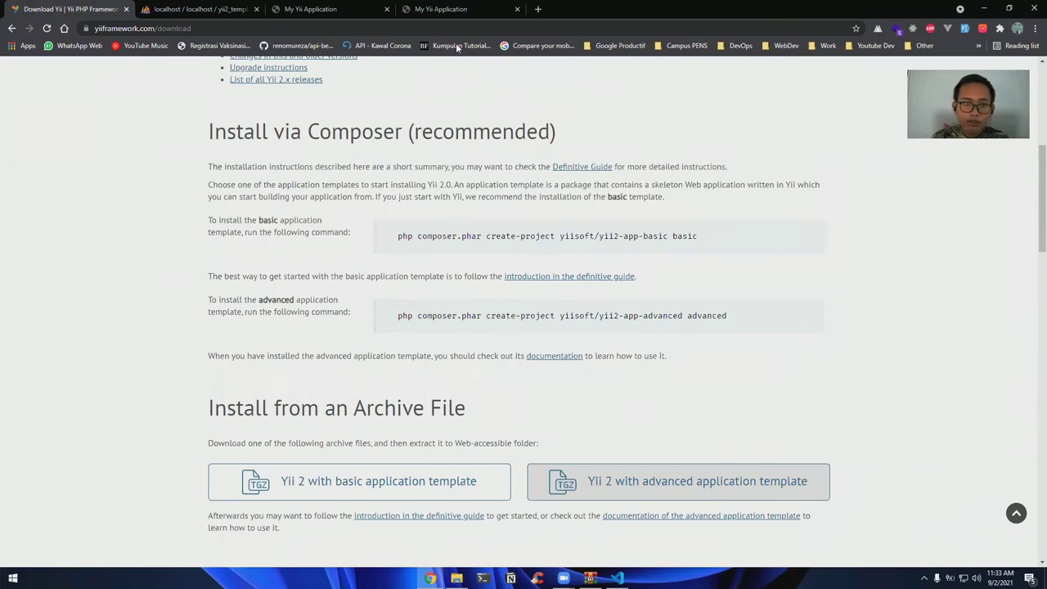
{"action": "left_click", "coordinate": [538, 10]}
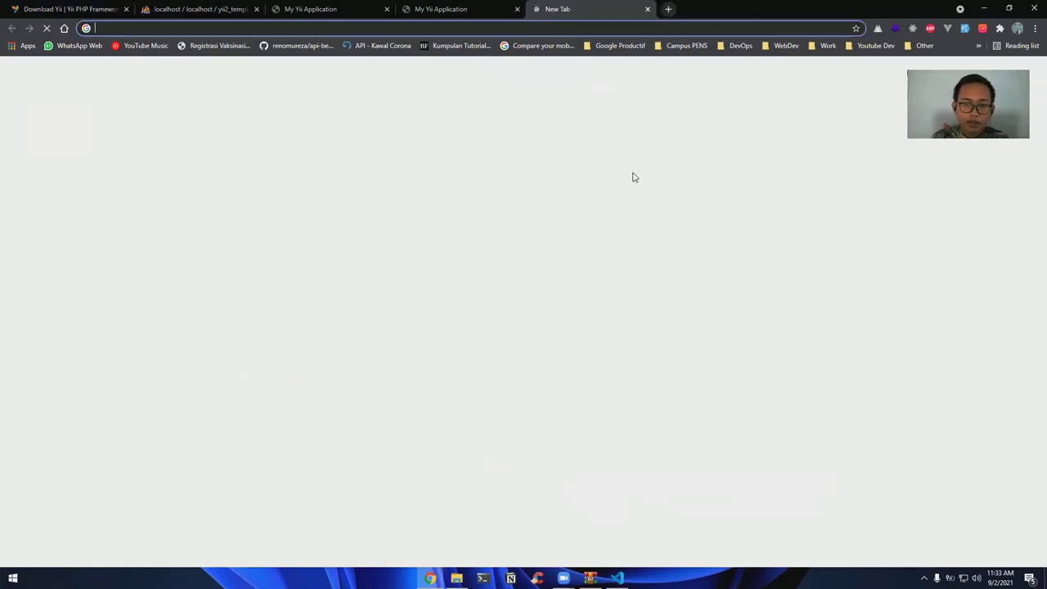
{"action": "type", "text": "composer"}
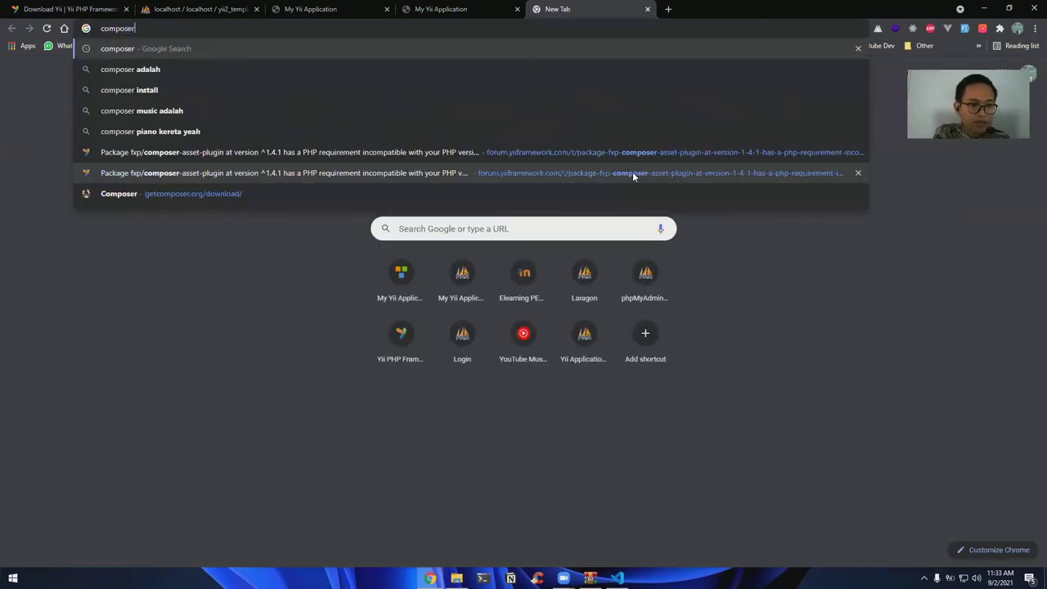
{"action": "key", "text": "Return"}
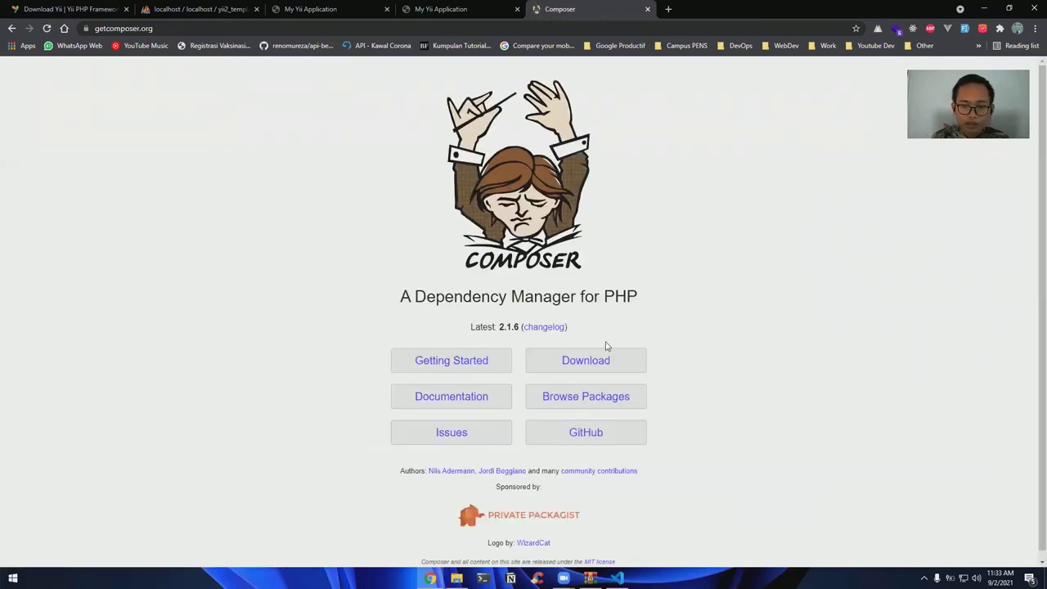
Download Composer-Setup.exe from getcomposer.org and launch the installer
{"action": "left_click", "coordinate": [592, 366]}
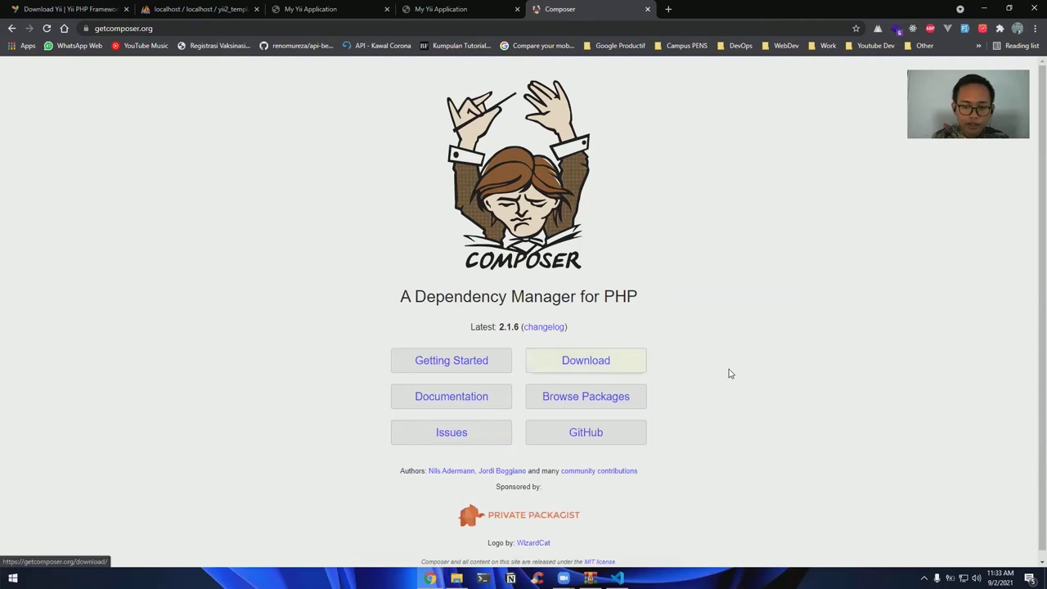
{"action": "key", "text": "Return"}
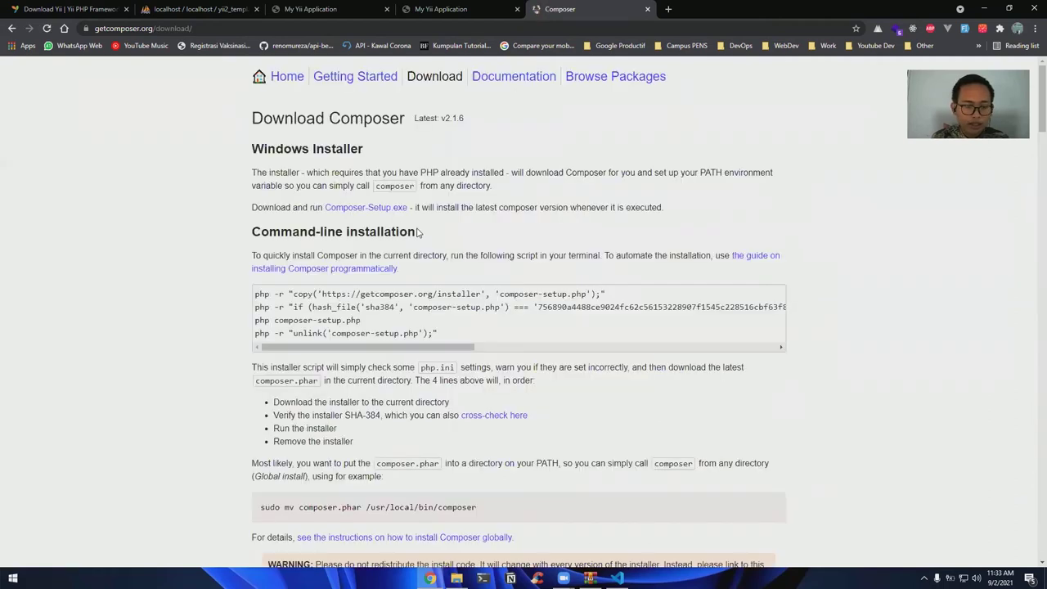
{"action": "key", "text": "Tab"}
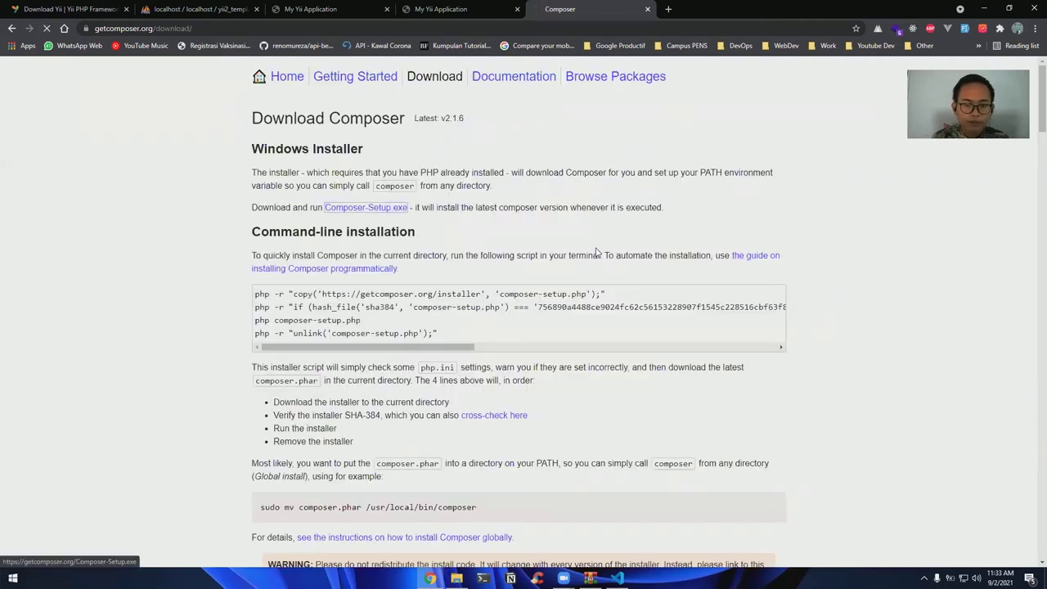
{"action": "key", "text": "Return"}
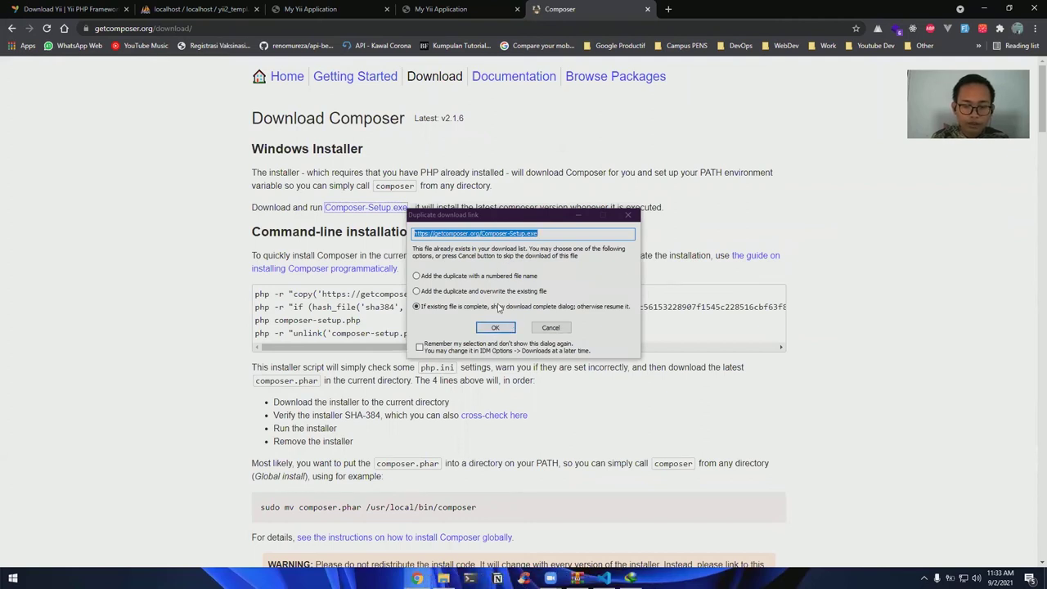
{"action": "left_click", "coordinate": [492, 327]}
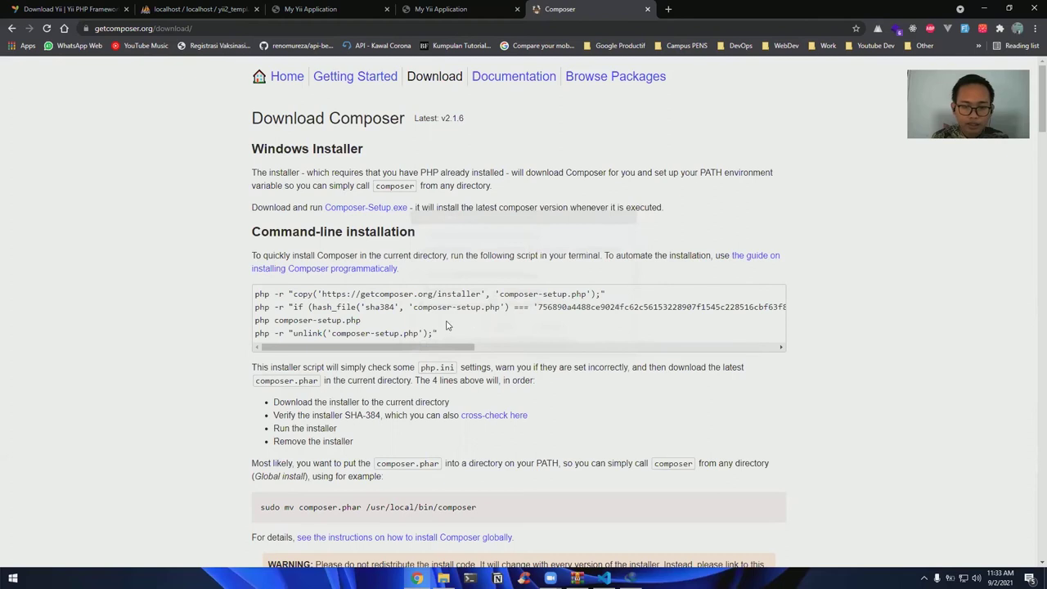
{"action": "key", "text": "Escape"}
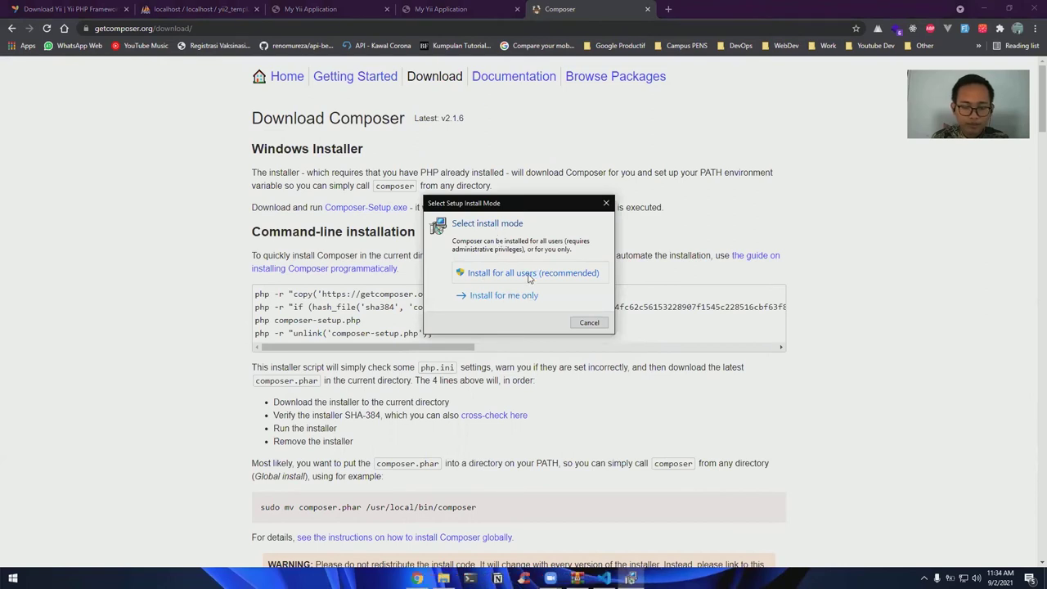
Install Composer for all users with default options, using the php-8.0.10 executable
{"action": "left_click", "coordinate": [529, 275]}
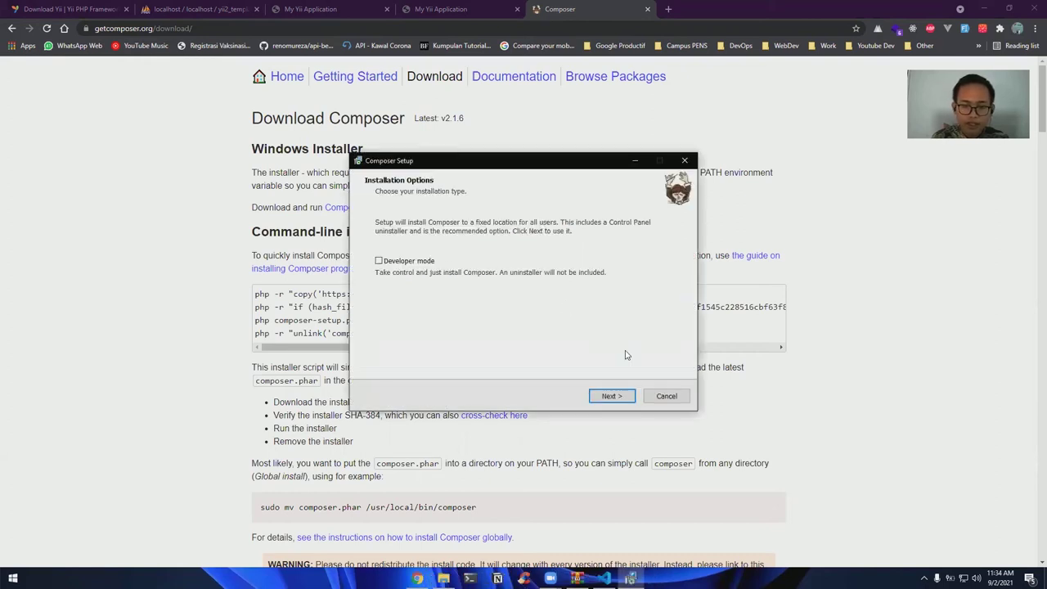
{"action": "left_click", "coordinate": [611, 397]}
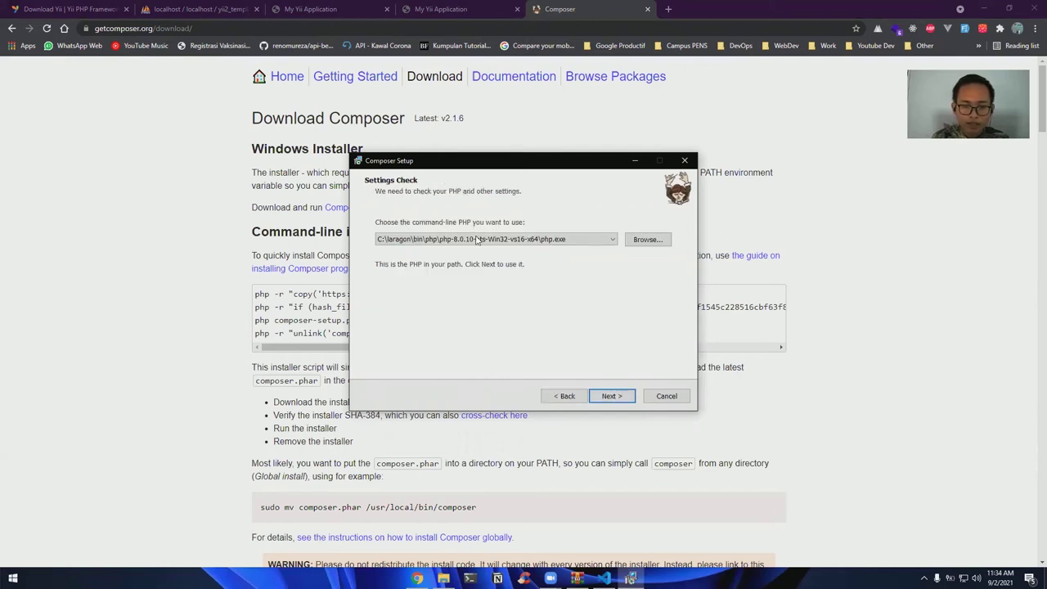
{"action": "left_click", "coordinate": [570, 242]}
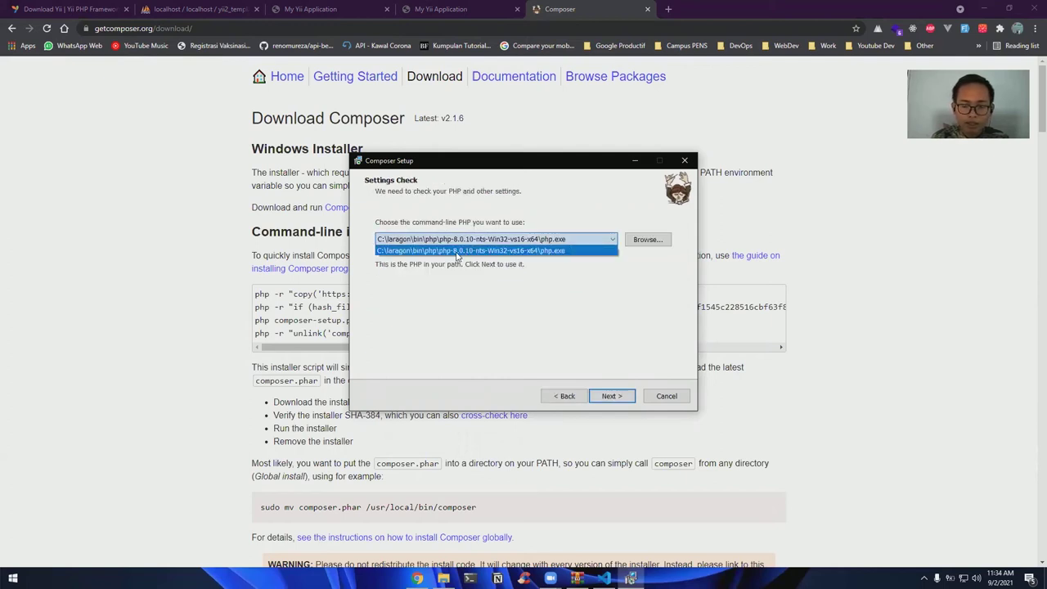
{"action": "left_click", "coordinate": [640, 348]}
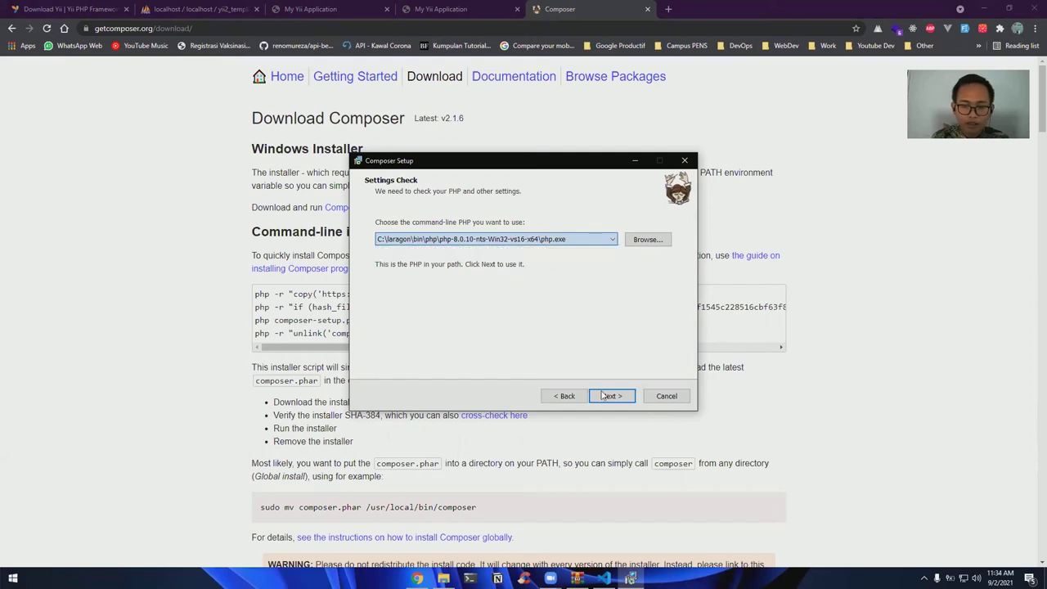
{"action": "key", "text": "Return"}
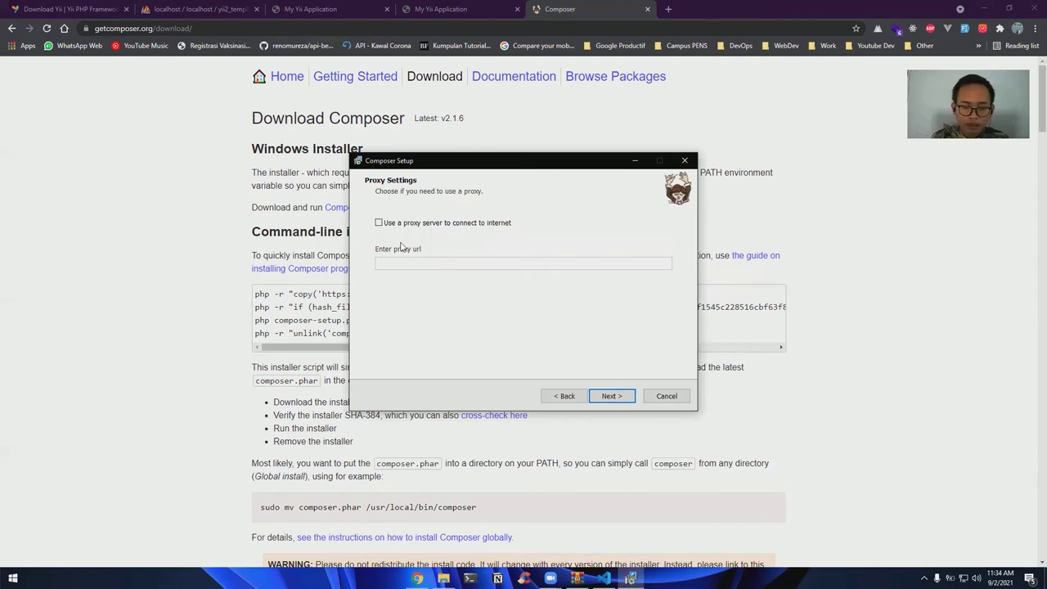
Leave the proxy server disabled, run the installation, and finish Composer Setup
{"action": "key", "text": "space"}
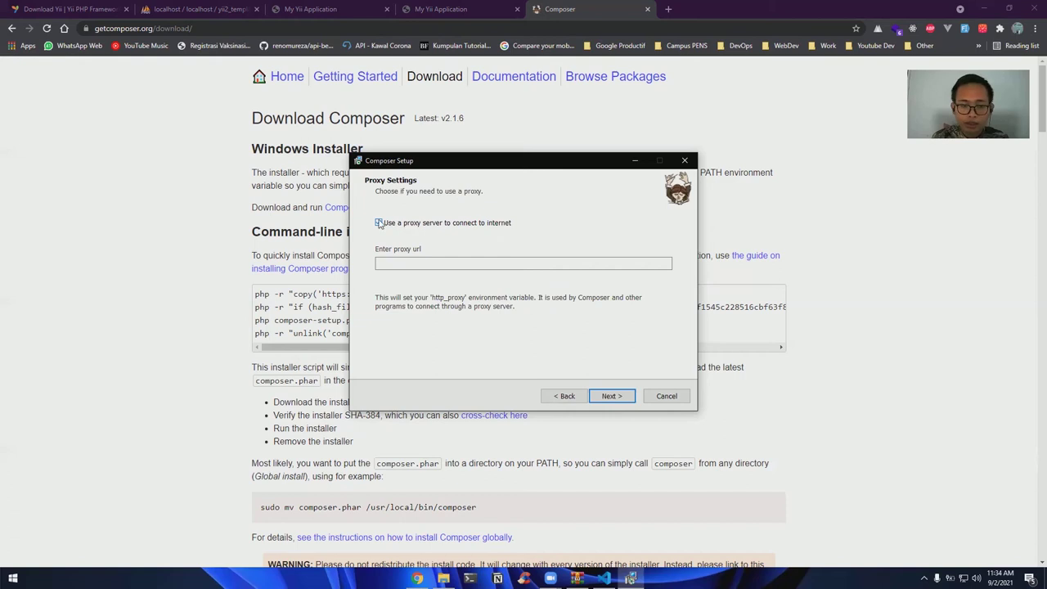
{"action": "left_click", "coordinate": [379, 223]}
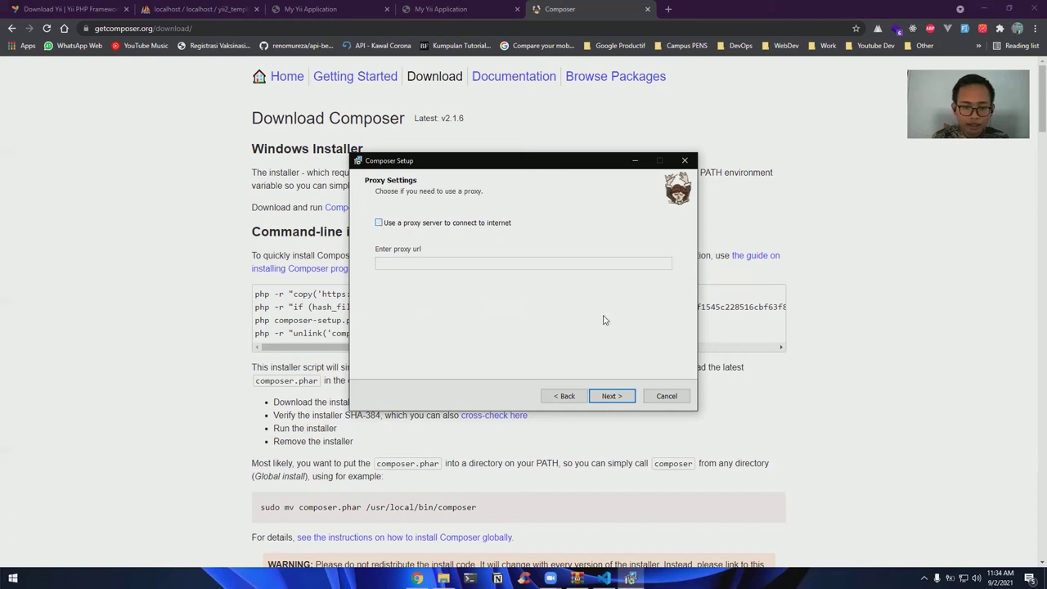
{"action": "left_click", "coordinate": [610, 396]}
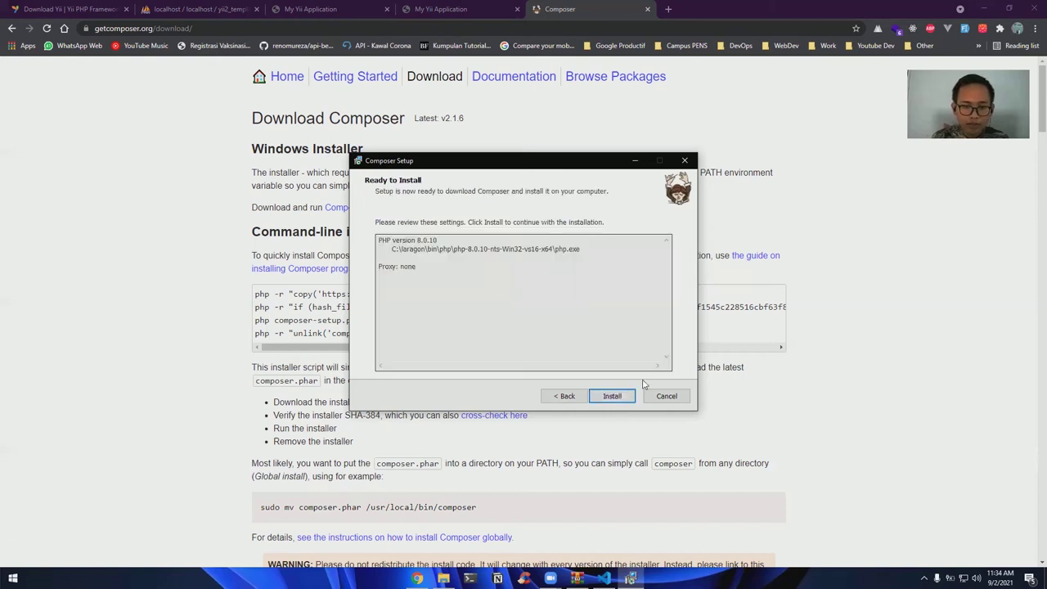
{"action": "left_click", "coordinate": [620, 398]}
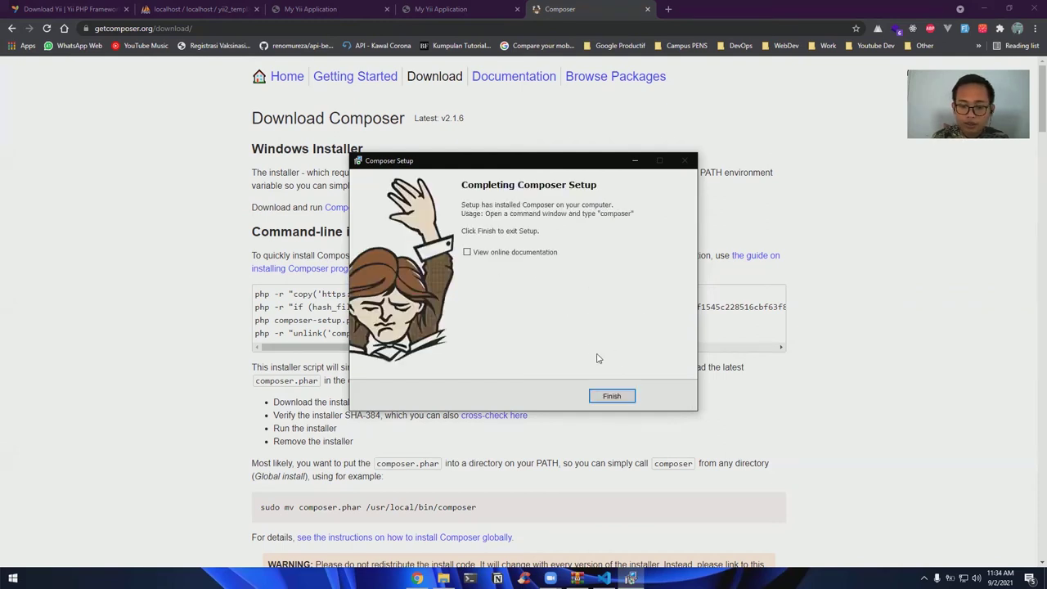
{"action": "left_click", "coordinate": [612, 396]}
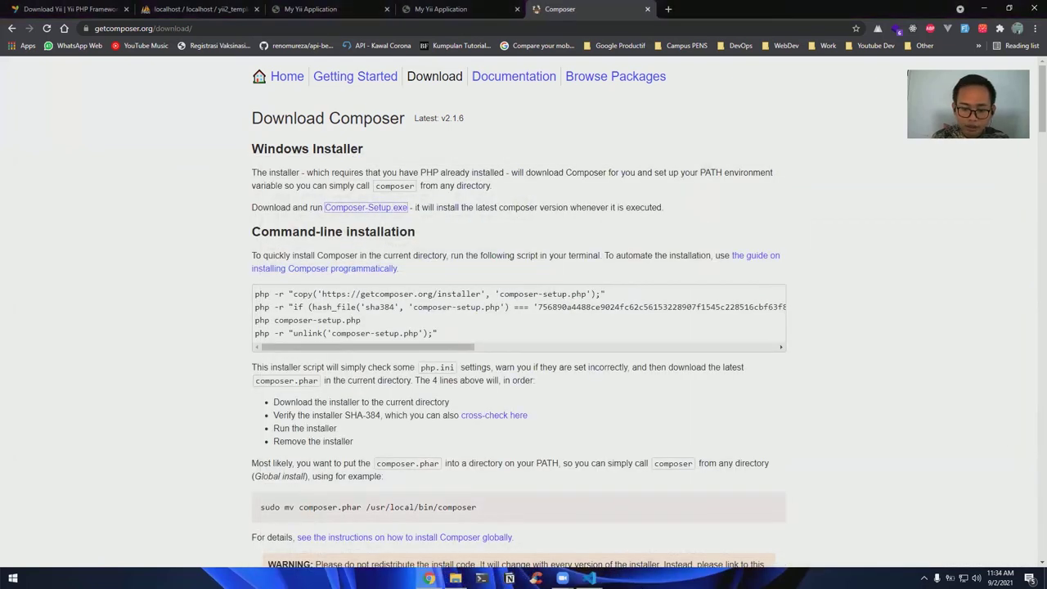
Close the yii-advanced-app archive window and open a Windows PowerShell window, positioned lower right
{"action": "left_click", "coordinate": [1033, 10]}
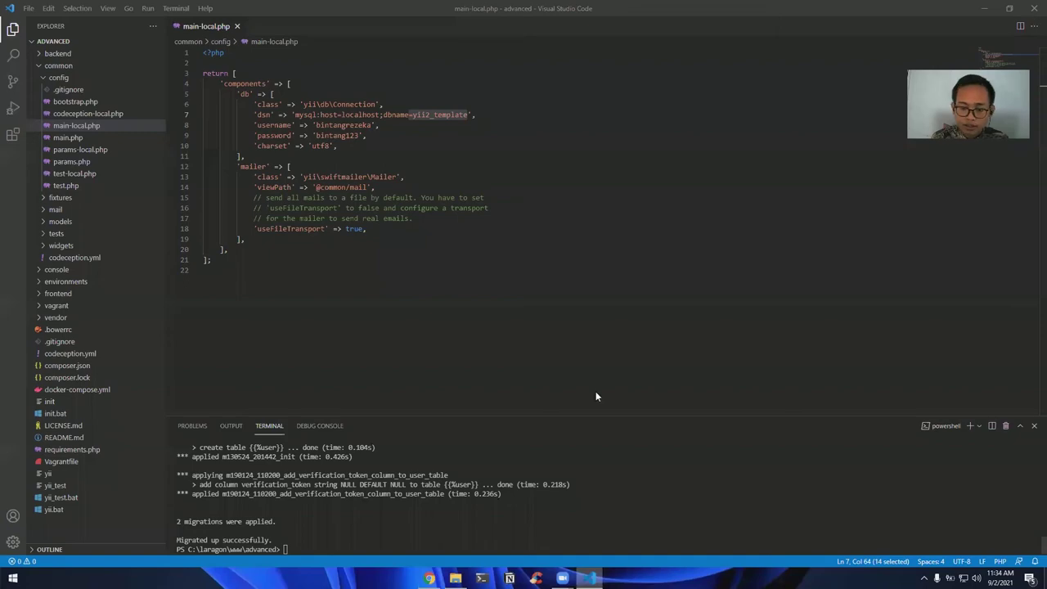
{"action": "key", "text": "alt+Tab"}
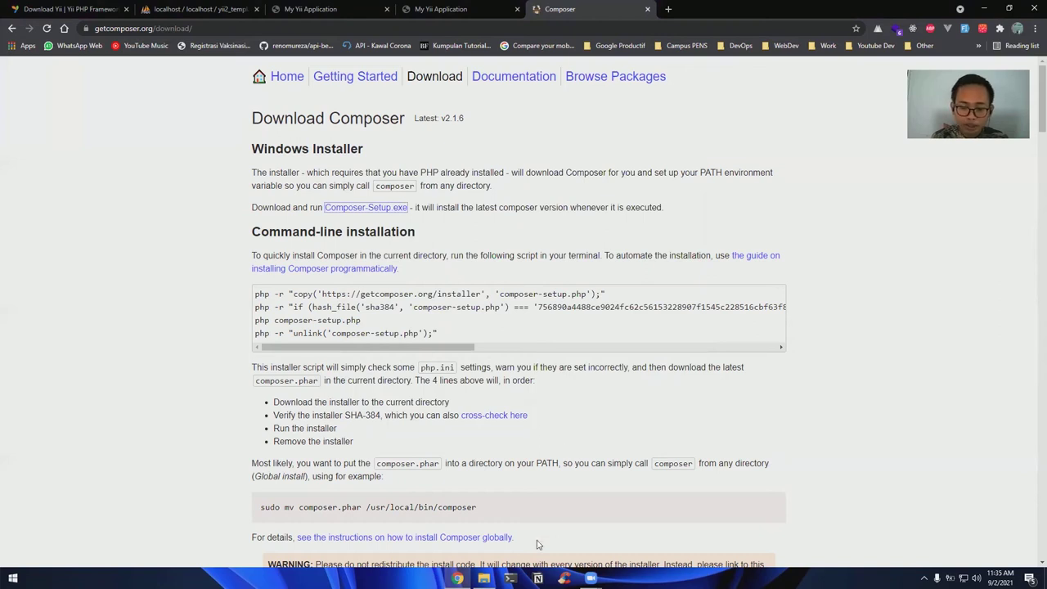
{"action": "left_click", "coordinate": [511, 577]}
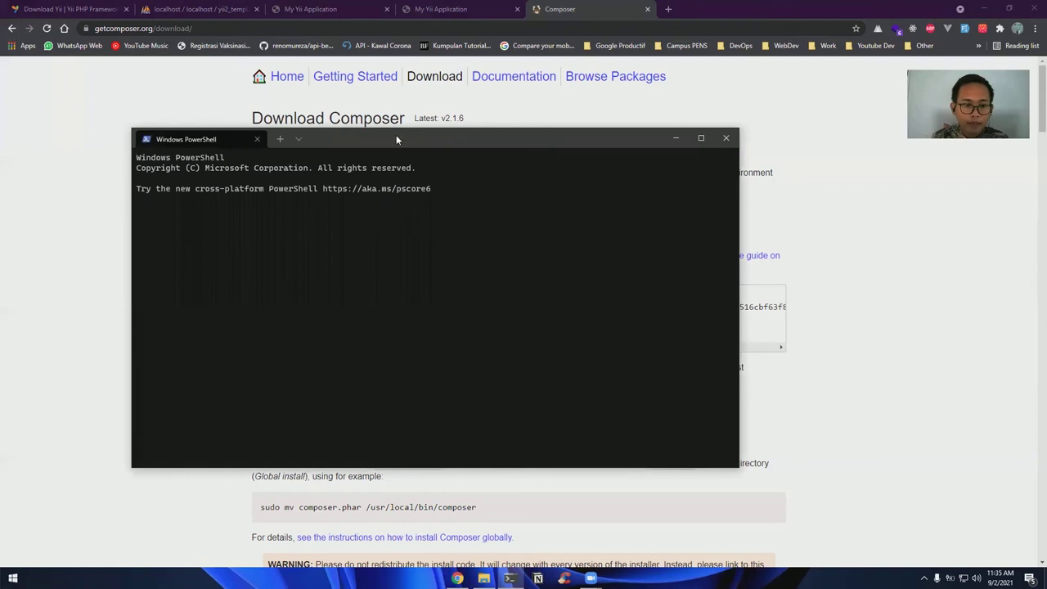
{"action": "left_click_drag", "start_coordinate": [398, 138], "coordinate": [614, 179]}
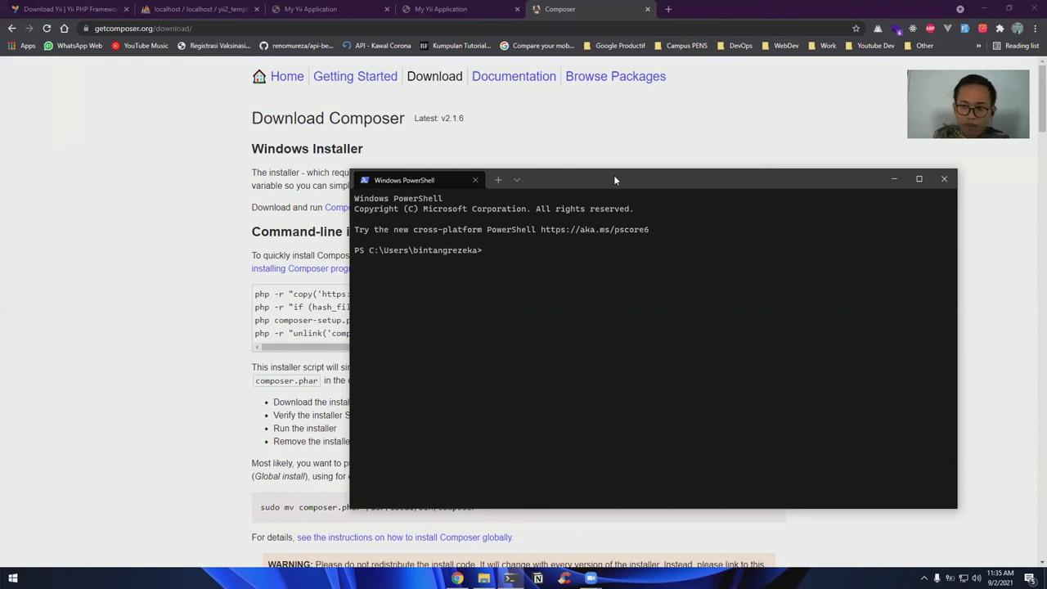
Go up two levels to the root of drive C and list its contents
{"action": "type", "text": "cd .."}
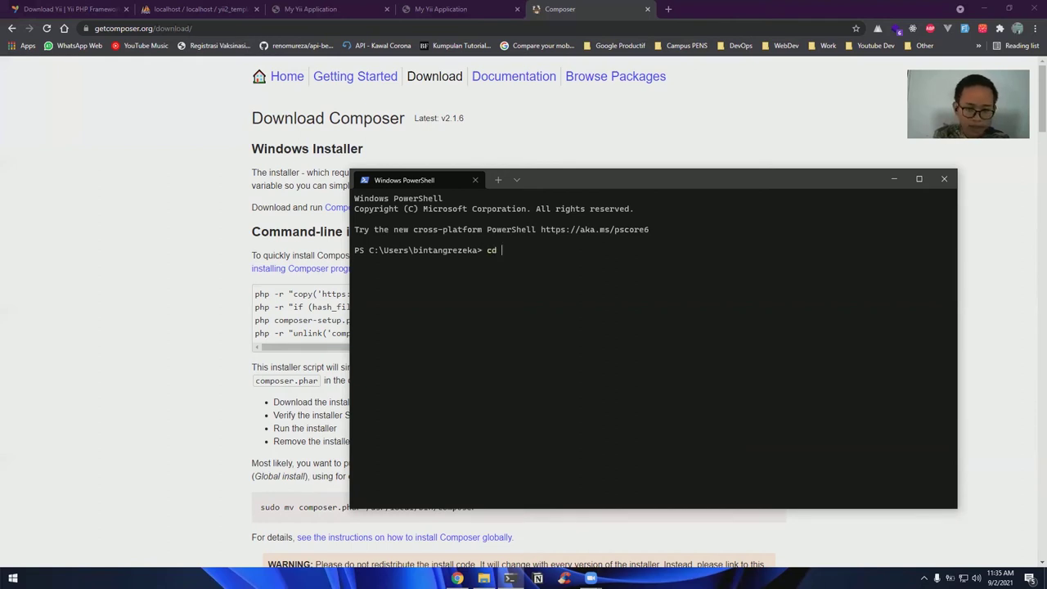
{"action": "key", "text": "Return"}
{"action": "type", "text": "cd .."}
{"action": "key", "text": "Return"}
{"action": "type", "text": "cd"}
{"action": "key", "text": "BackSpace"}
{"action": "key", "text": "BackSpace"}
{"action": "type", "text": "ls"}
{"action": "key", "text": "Return"}
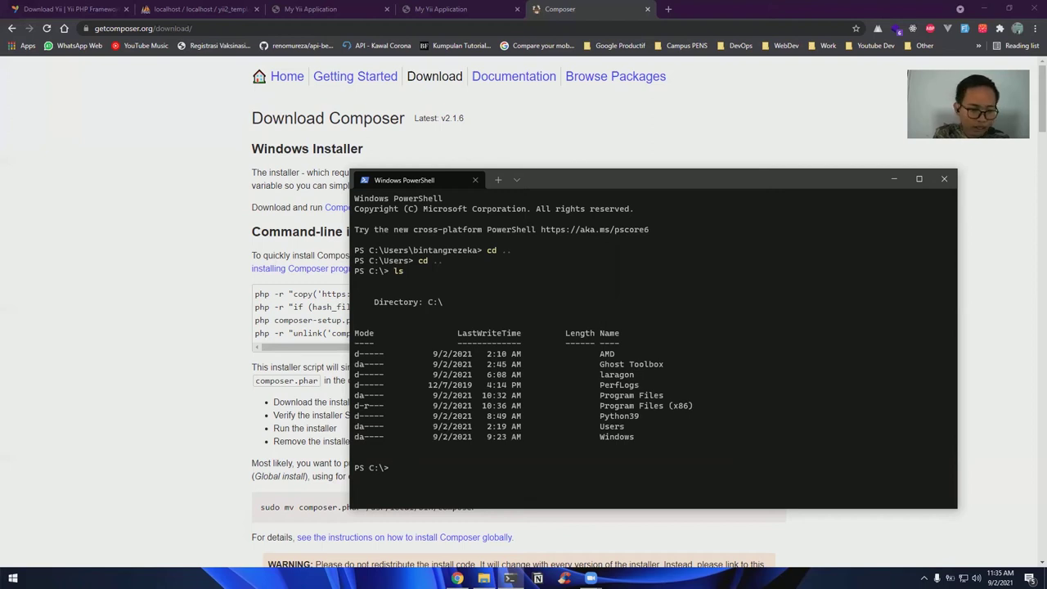
Move into C:\laragon, list it, enter the www folder, and clear the screen
{"action": "type", "text": "cd laragon"}
{"action": "key", "text": "Return"}
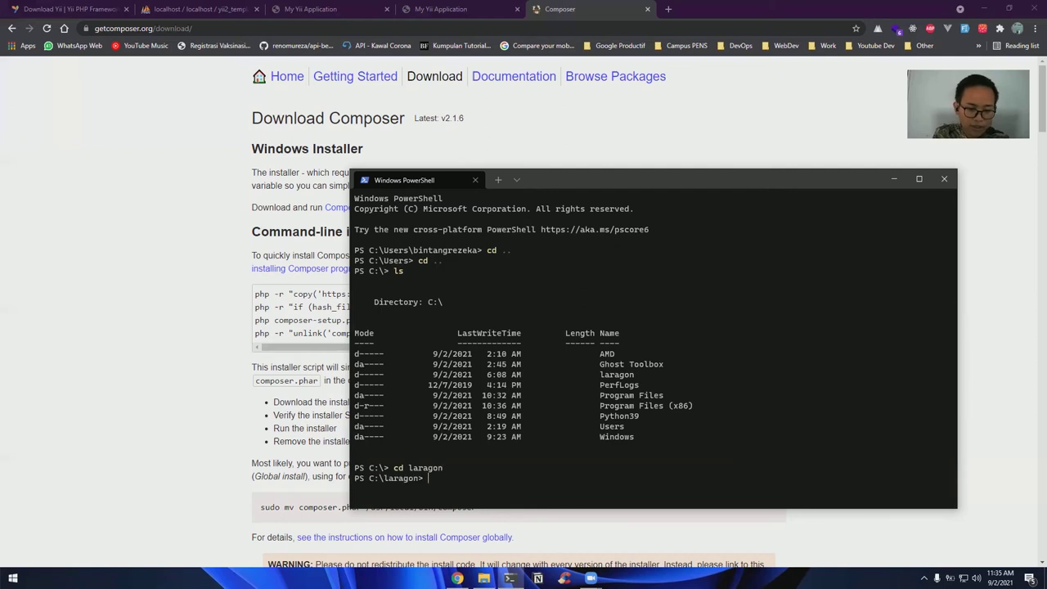
{"action": "type", "text": "ls"}
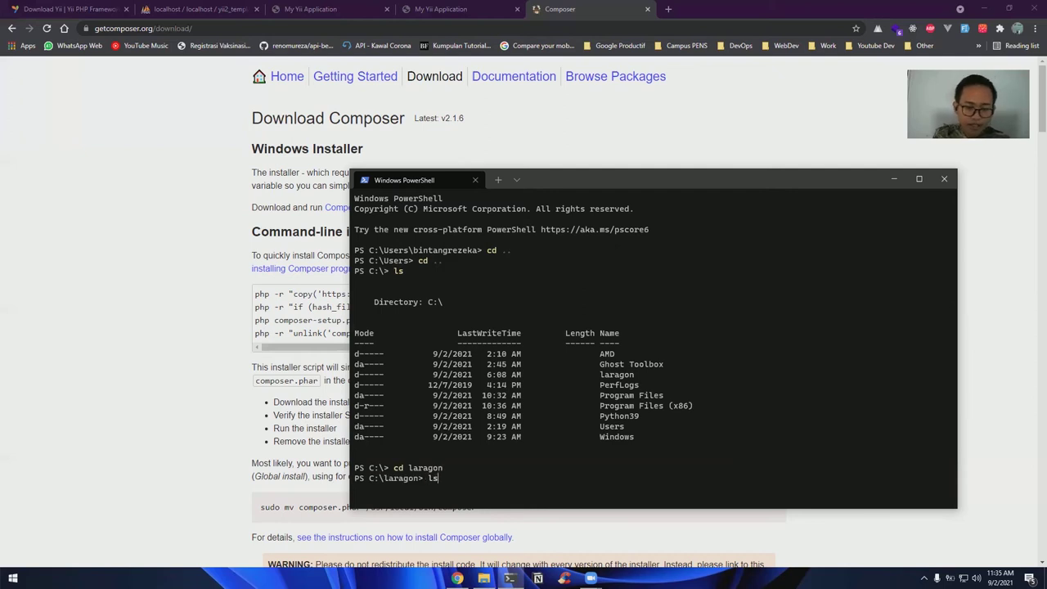
{"action": "key", "text": "Return"}
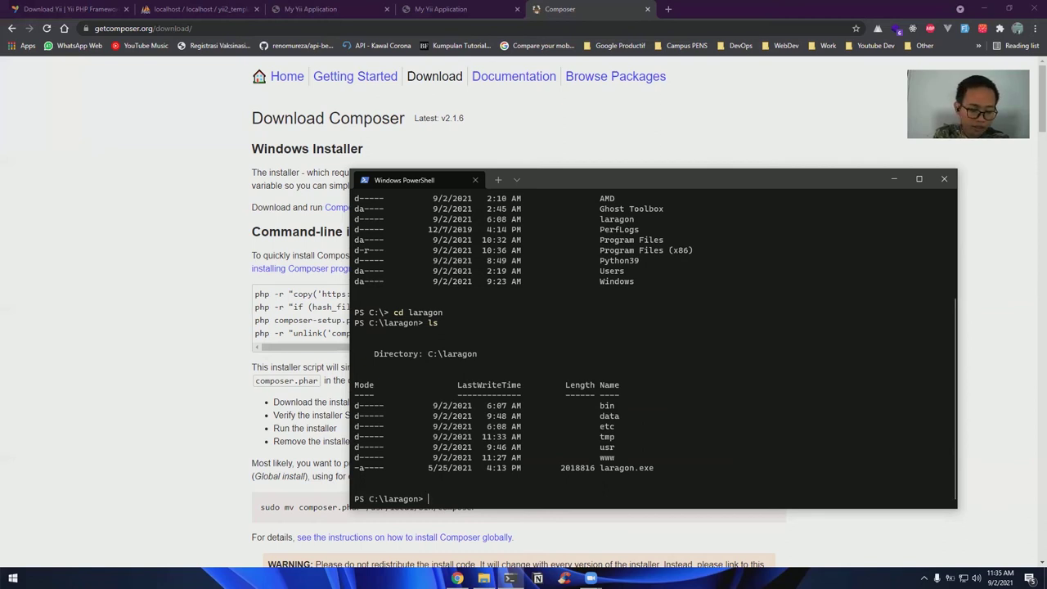
{"action": "type", "text": "cd www"}
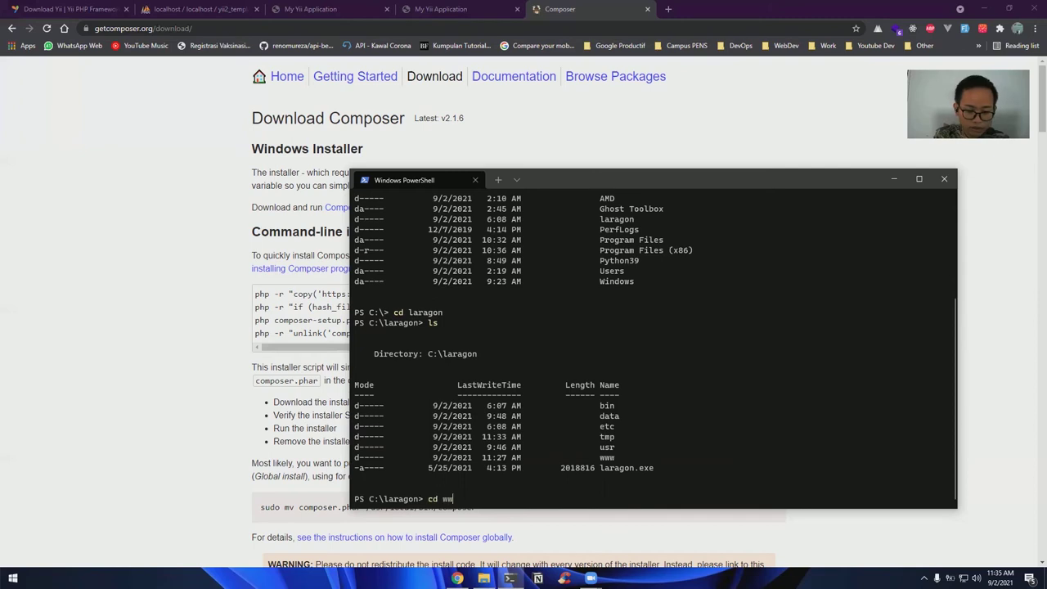
{"action": "key", "text": "Return"}
{"action": "type", "text": "clear"}
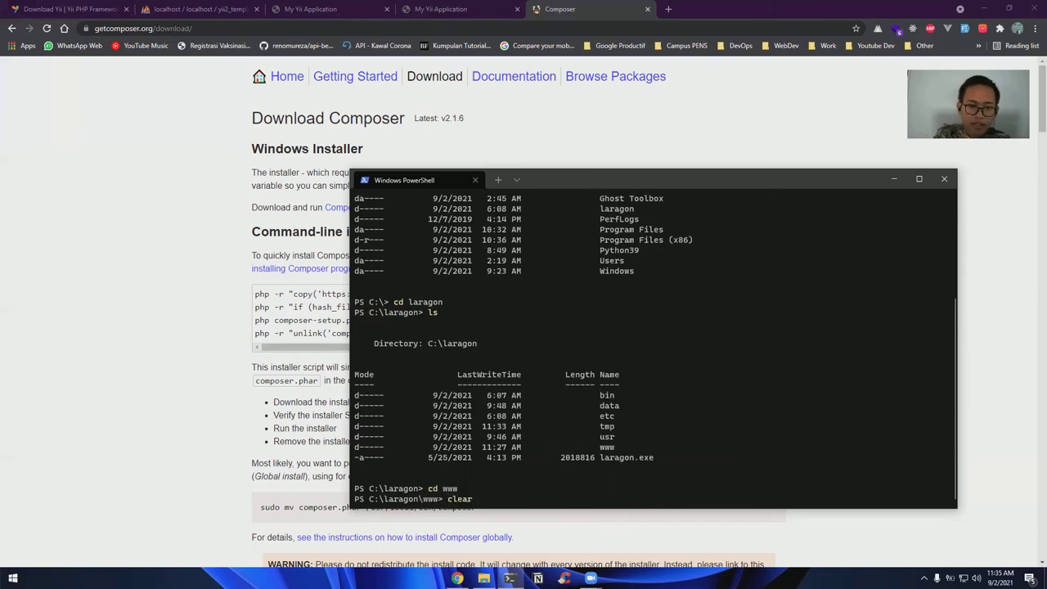
{"action": "key", "text": "Return"}
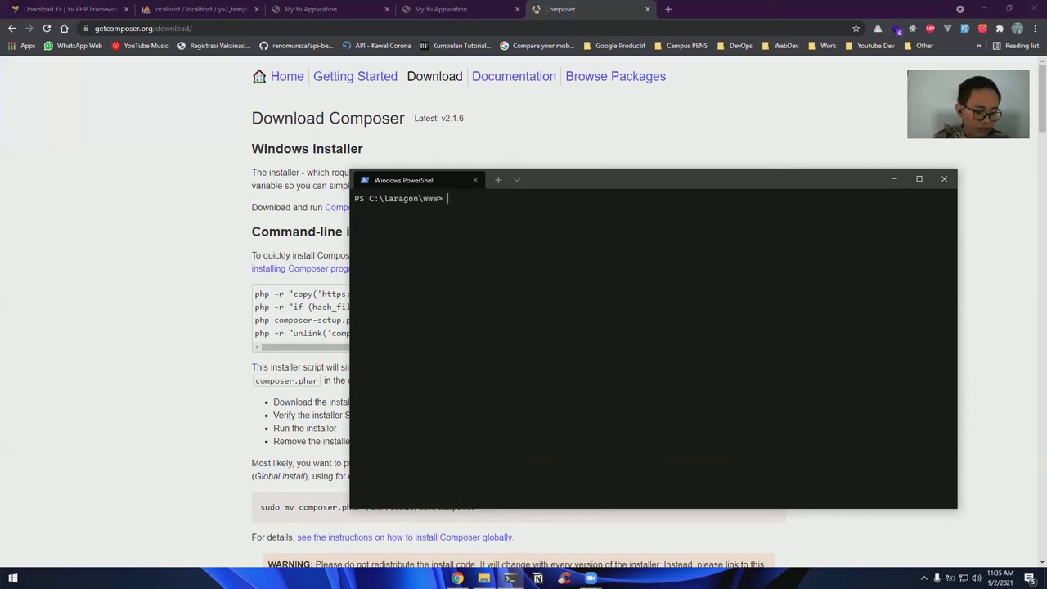
Enter 'composer create-project --prefer-dist yiisoft/yii2-app-basic basic-composer' at the prompt without running it
{"action": "type", "text": "composer create-project"}
{"action": "type", "text": " pre"}
{"action": "key", "text": "BackSpace"}
{"action": "key", "text": "BackSpace"}
{"action": "key", "text": "BackSpace"}
{"action": "type", "text": "--prefer-dist"}
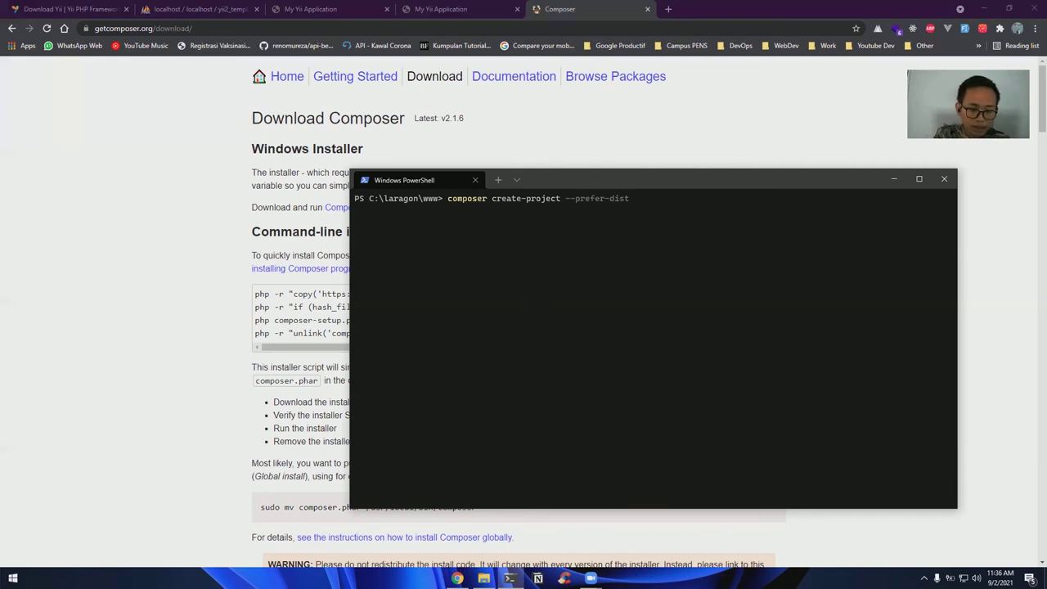
{"action": "type", "text": "yiisoft"}
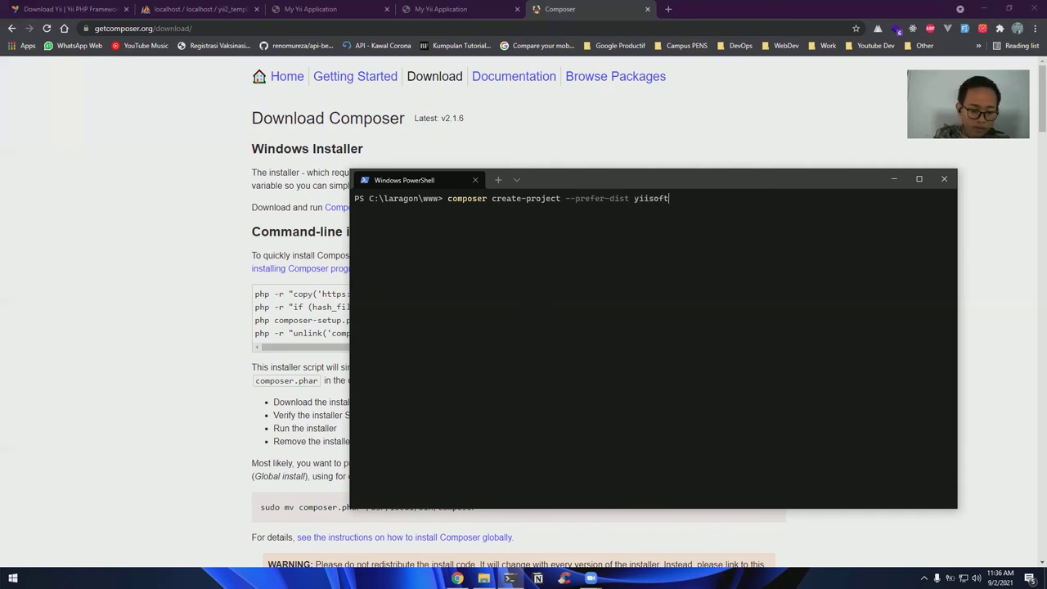
{"action": "type", "text": "/y"}
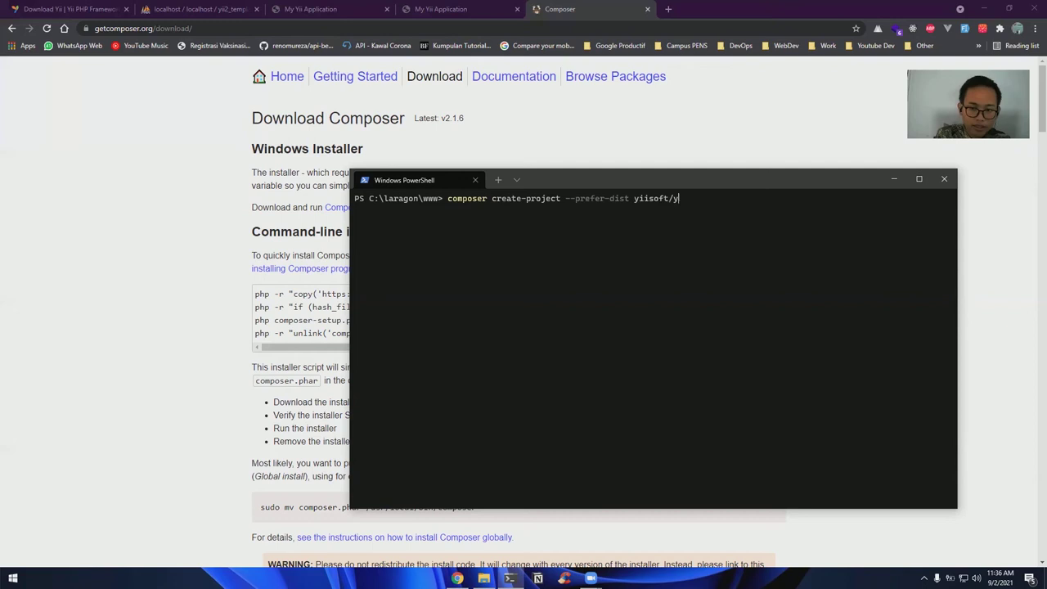
{"action": "type", "text": "ii2-app-"}
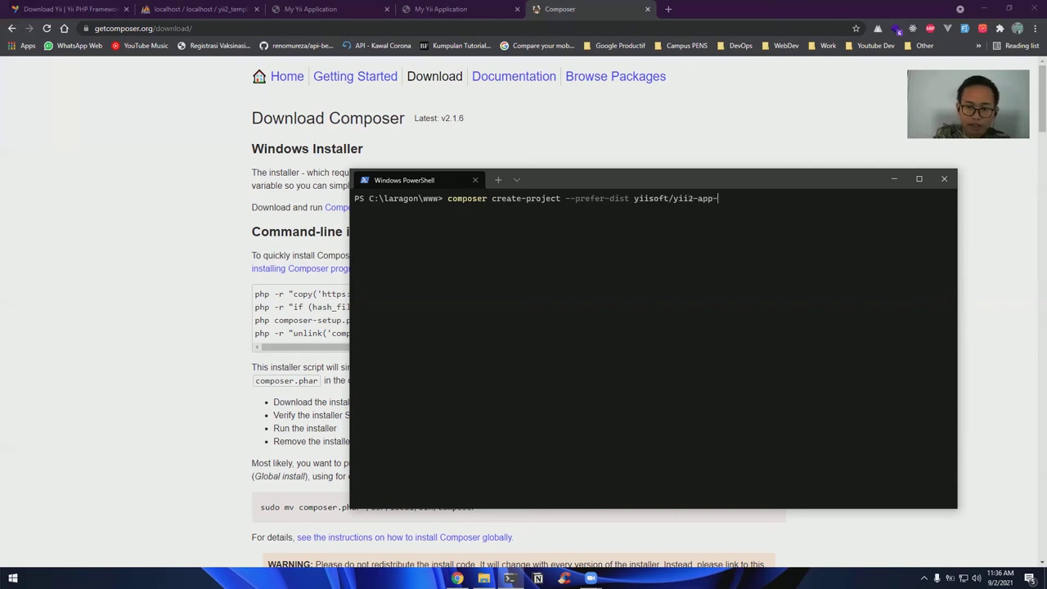
{"action": "type", "text": "basic"}
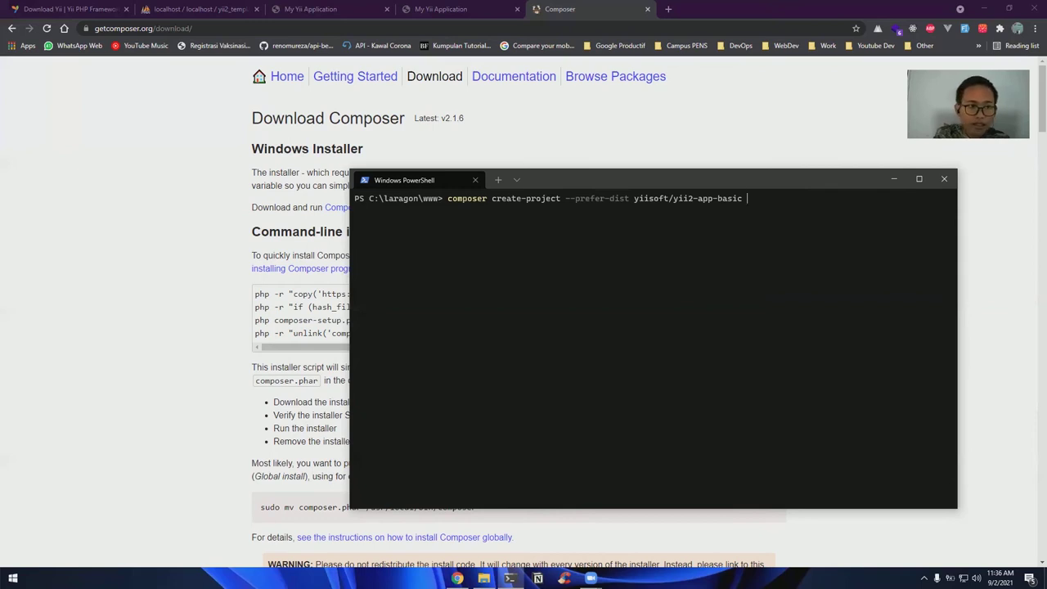
{"action": "type", "text": "basic-composer"}
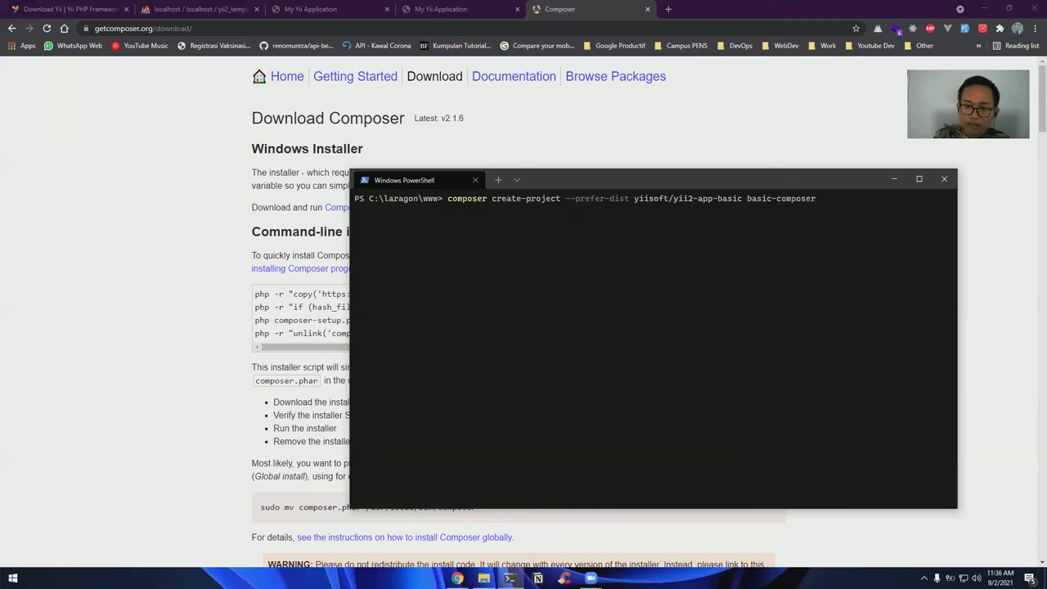
Run the create-project command and let Composer install all packages into basic-composer
{"action": "key", "text": "Return"}
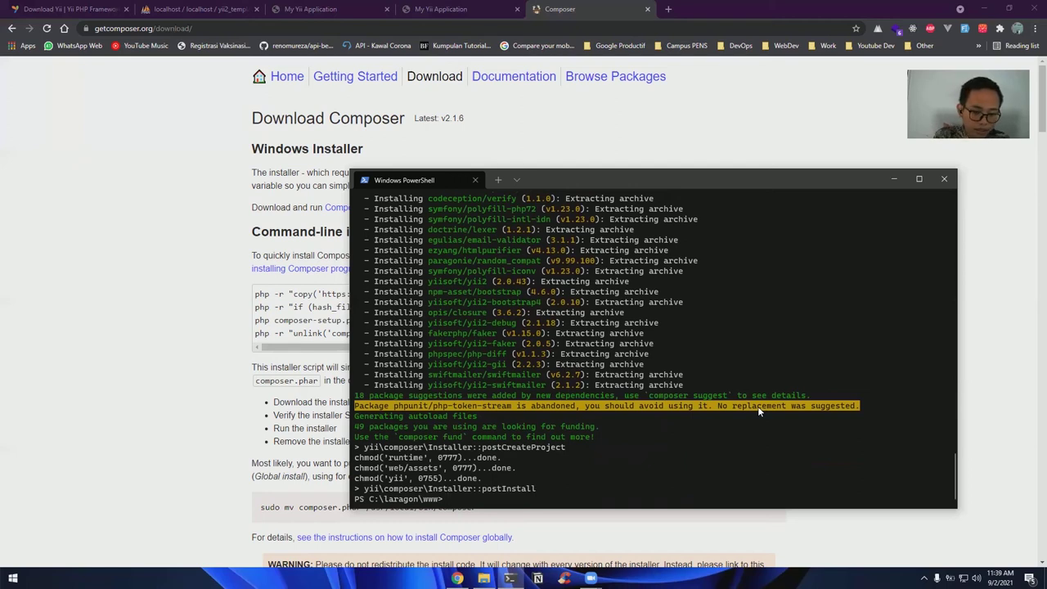
Change into the basic-composer folder and open it in Visual Studio Code with 'code .'
{"action": "type", "text": "ls"}
{"action": "key", "text": "Return"}
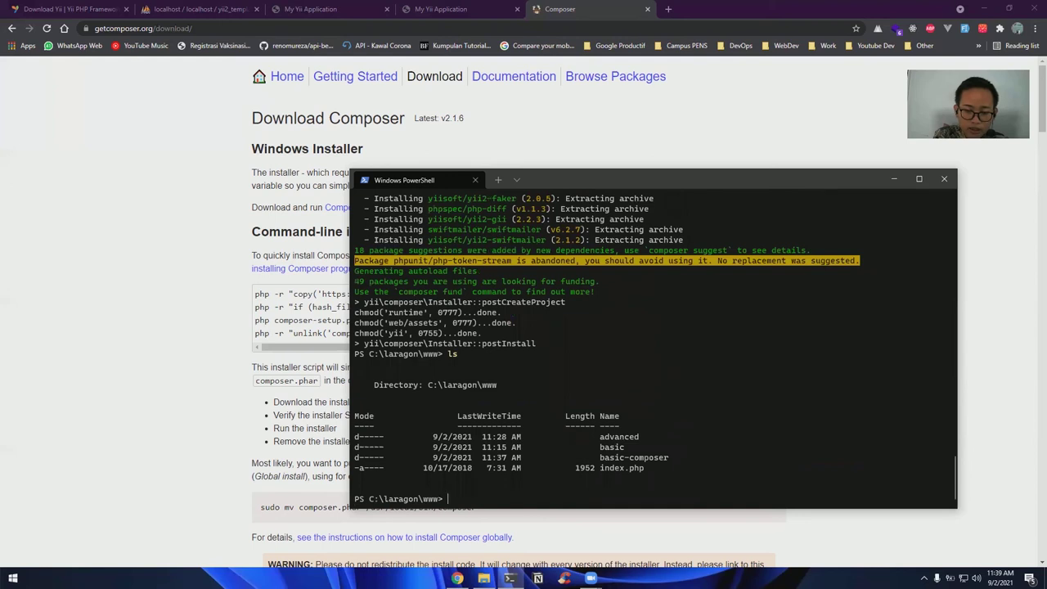
{"action": "type", "text": "cd "}
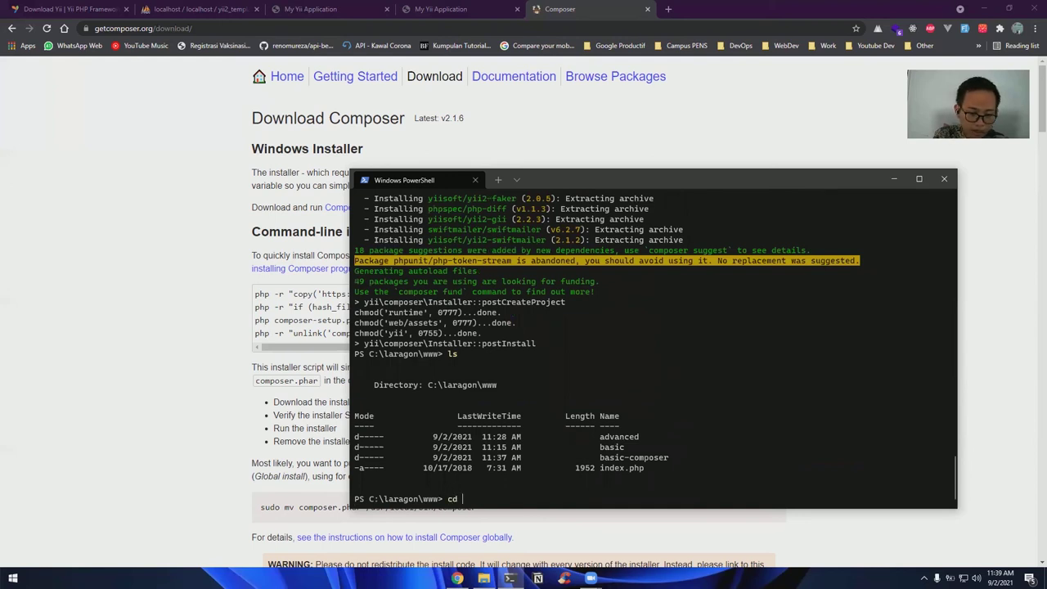
{"action": "type", "text": ".\\basic-com"}
{"action": "key", "text": "Tab"}
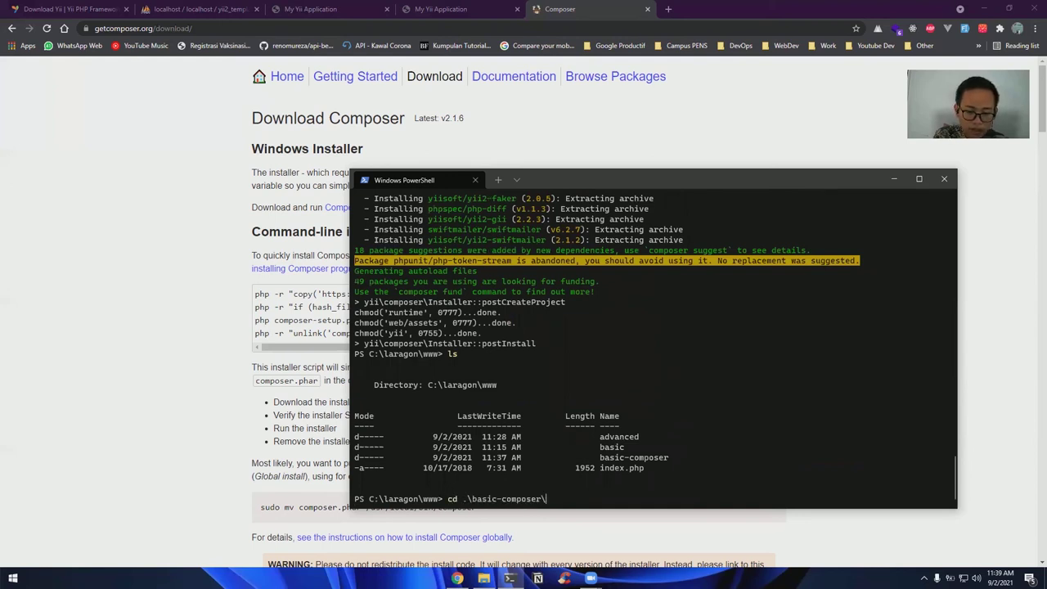
{"action": "key", "text": "Return"}
{"action": "type", "text": "code"}
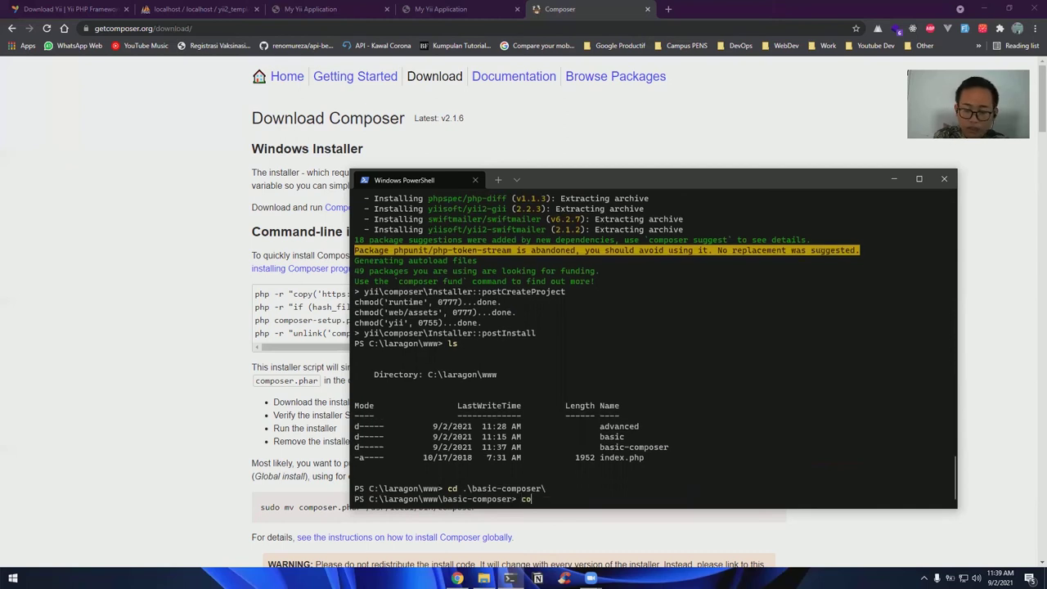
{"action": "type", "text": " ."}
{"action": "key", "text": "Return"}
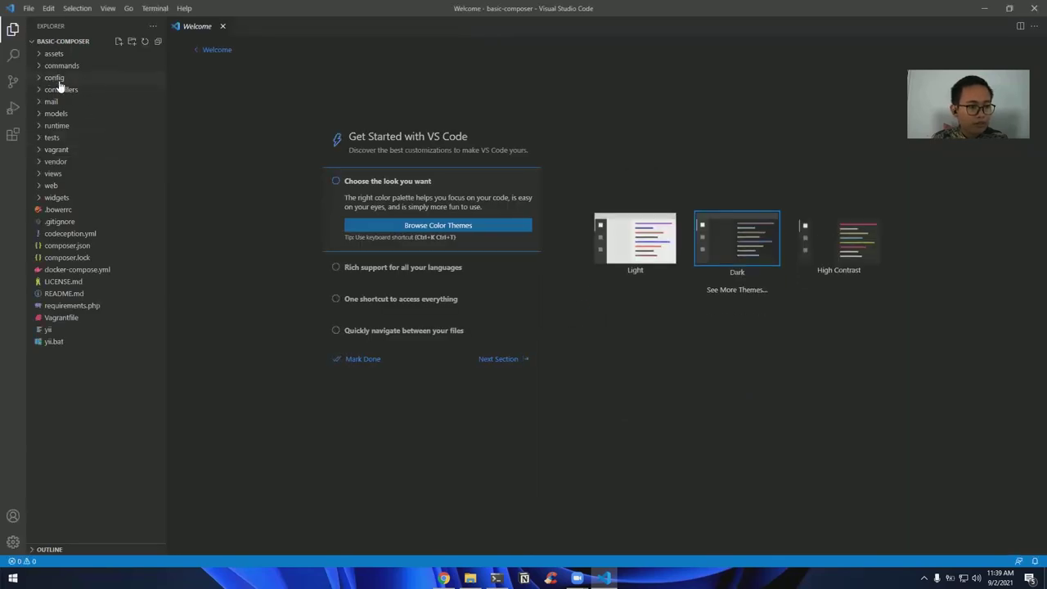
Open config/web.php and inspect the already-filled cookieValidationKey value
{"action": "left_click", "coordinate": [54, 77]}
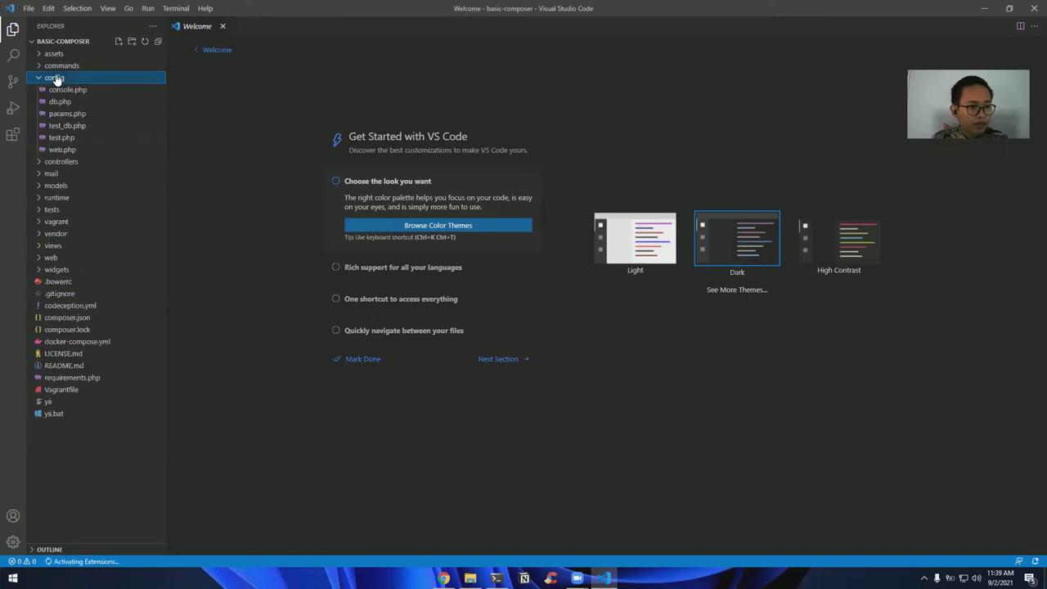
{"action": "left_click", "coordinate": [62, 151]}
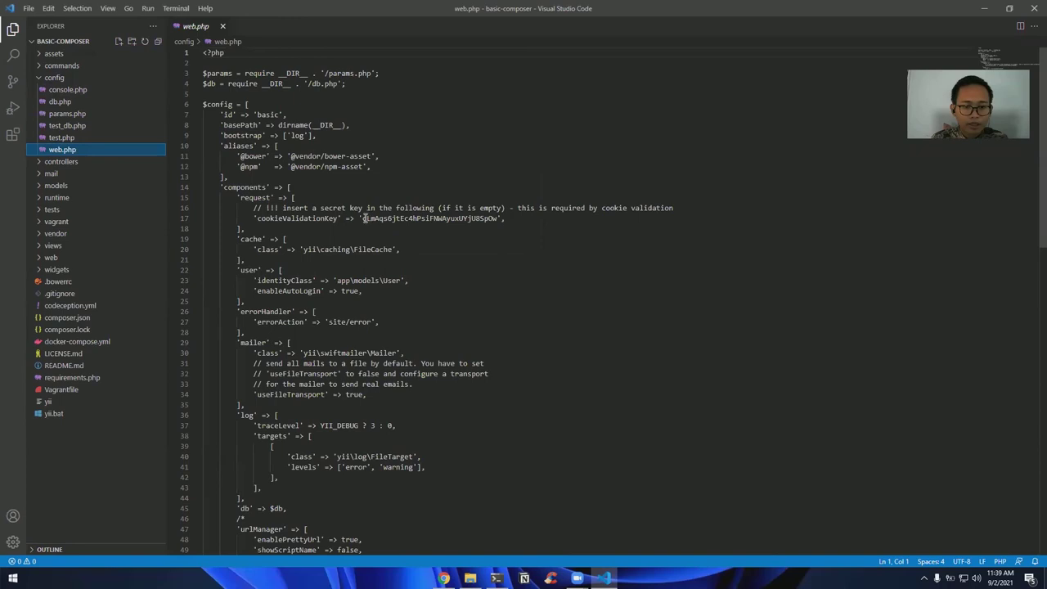
{"action": "double_click", "coordinate": [473, 218]}
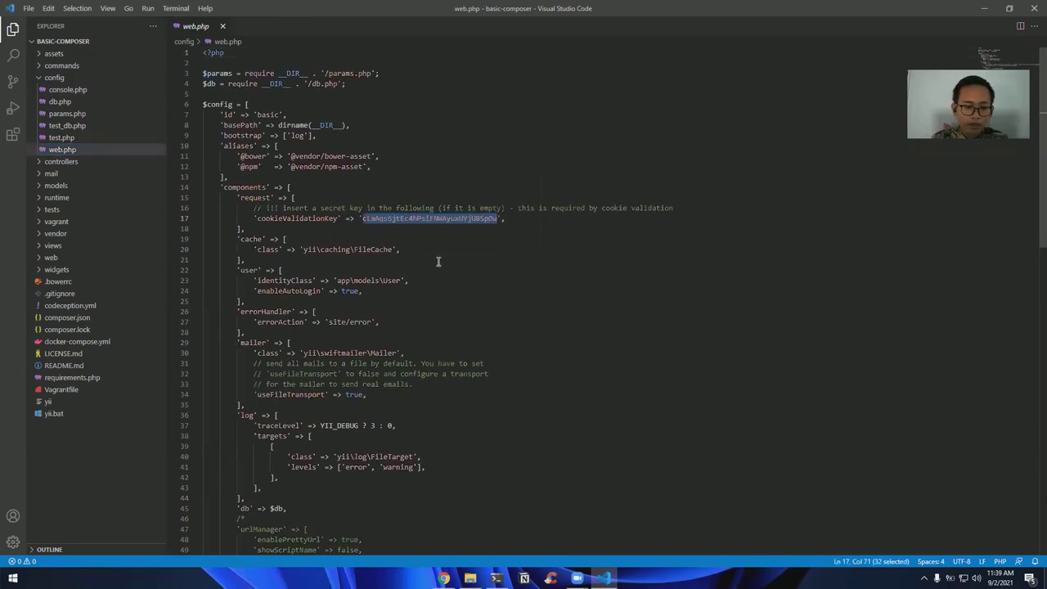
{"action": "left_click", "coordinate": [347, 280]}
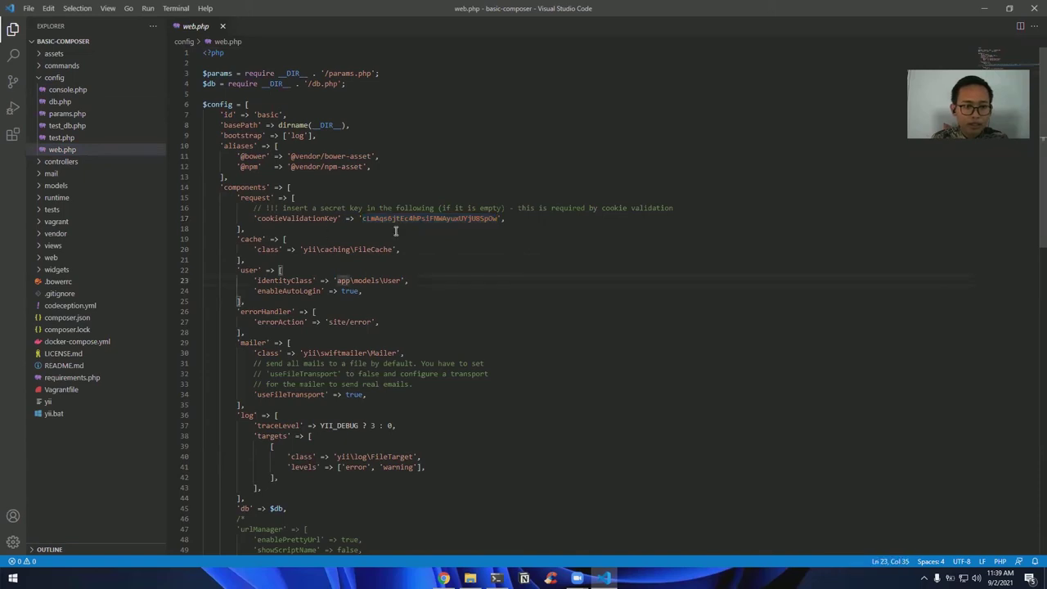
Load localhost/basic-composer/web in a new Chrome tab, then return to PowerShell
{"action": "left_click", "coordinate": [442, 578]}
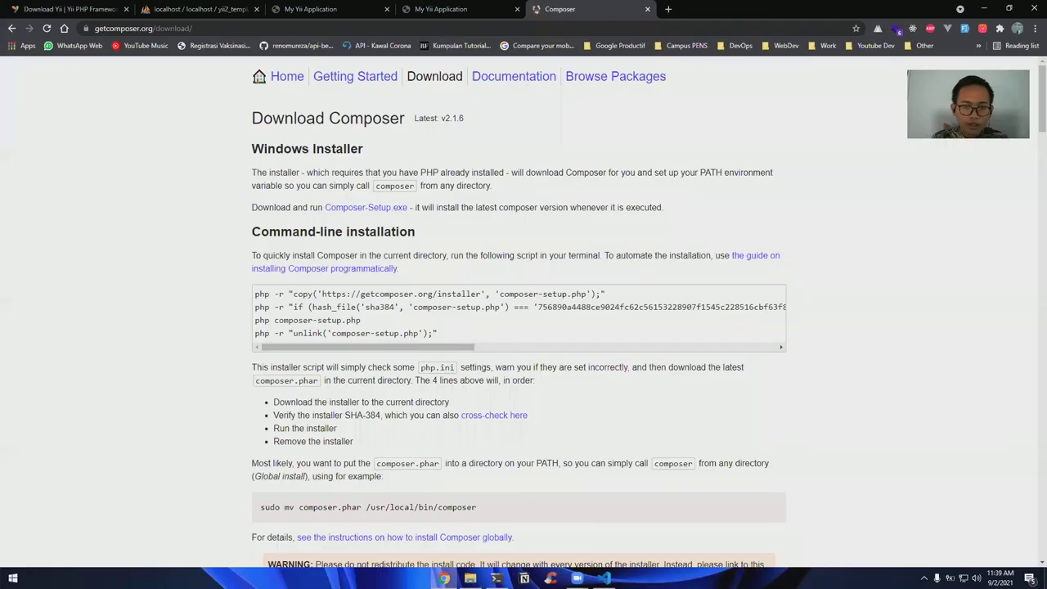
{"action": "left_click", "coordinate": [670, 8]}
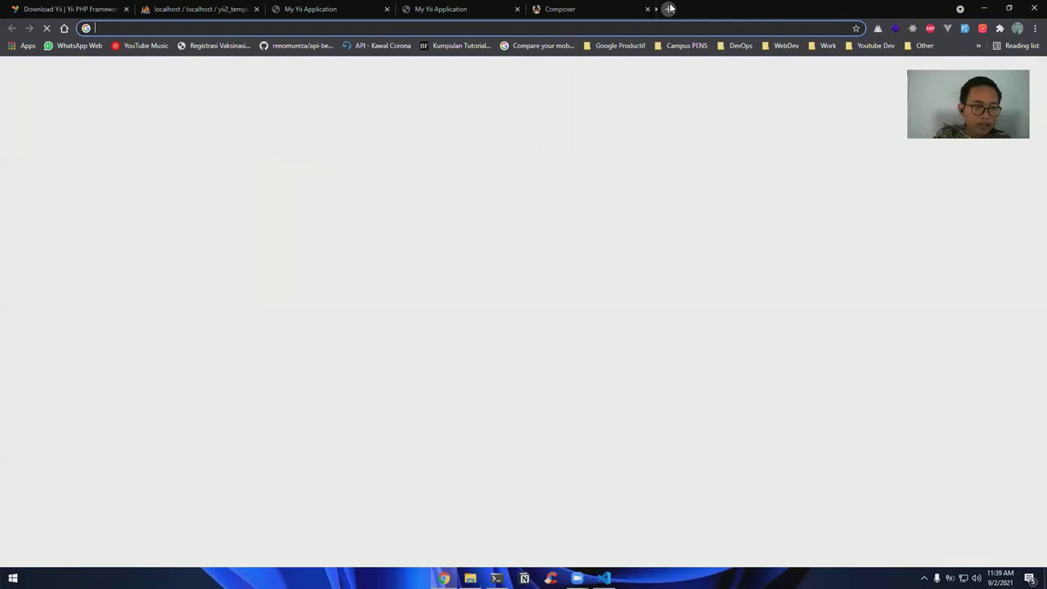
{"action": "type", "text": "localhost/"}
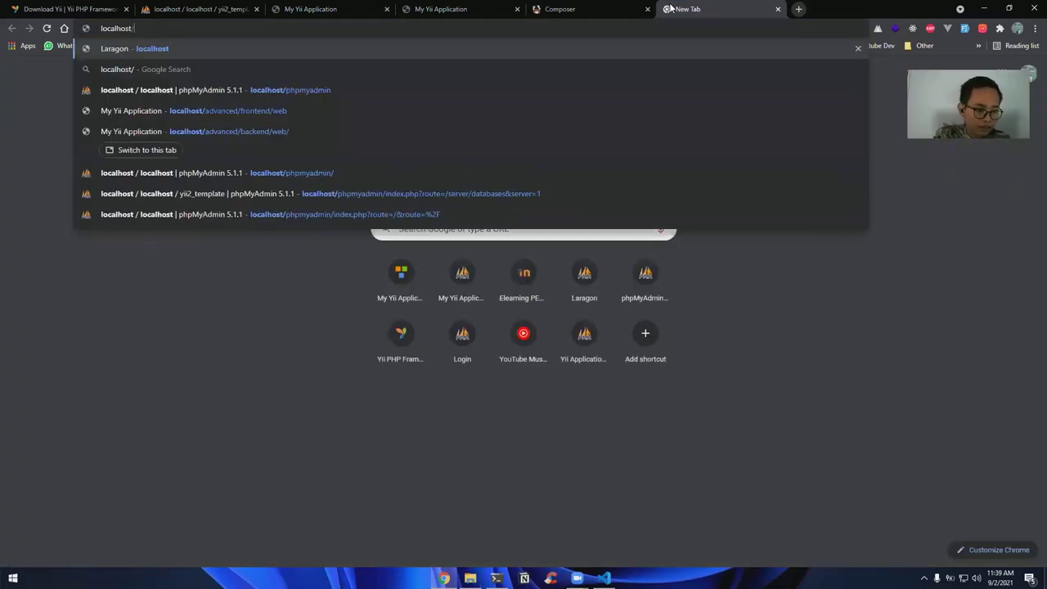
{"action": "type", "text": "basic-com"}
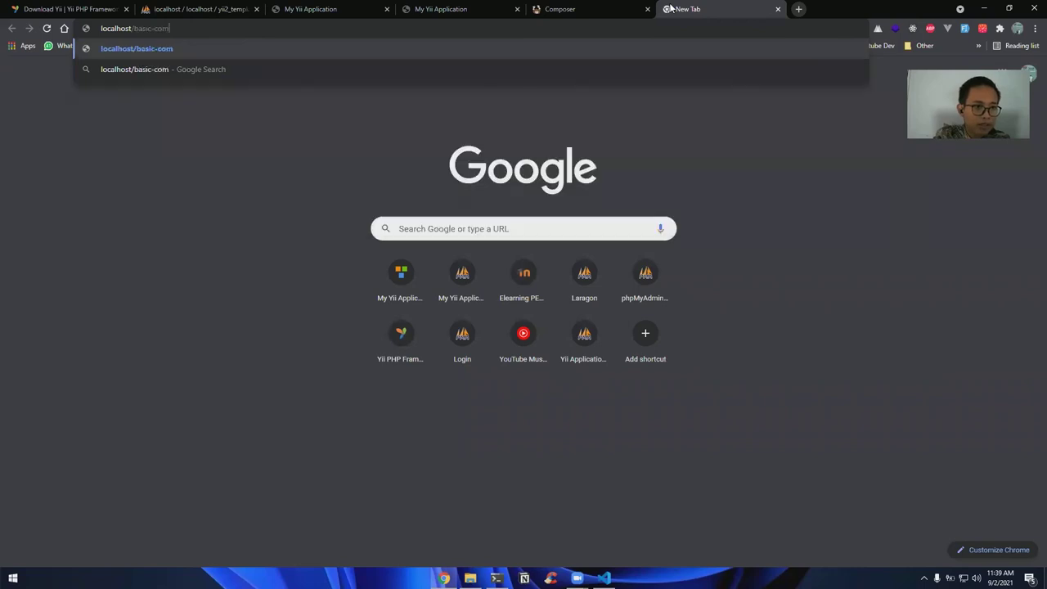
{"action": "type", "text": "poser/web"}
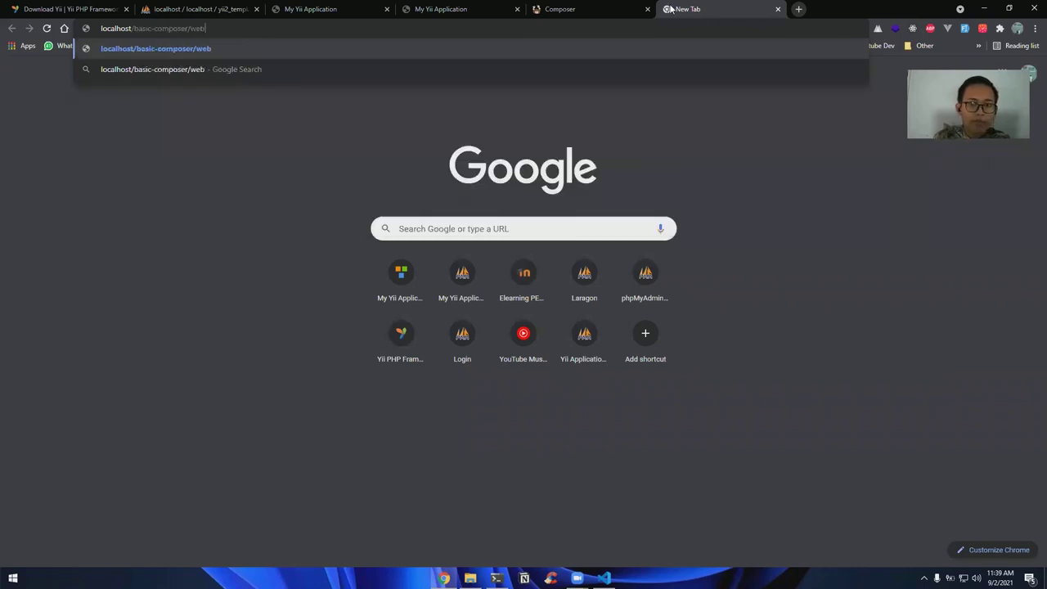
{"action": "key", "text": "Return"}
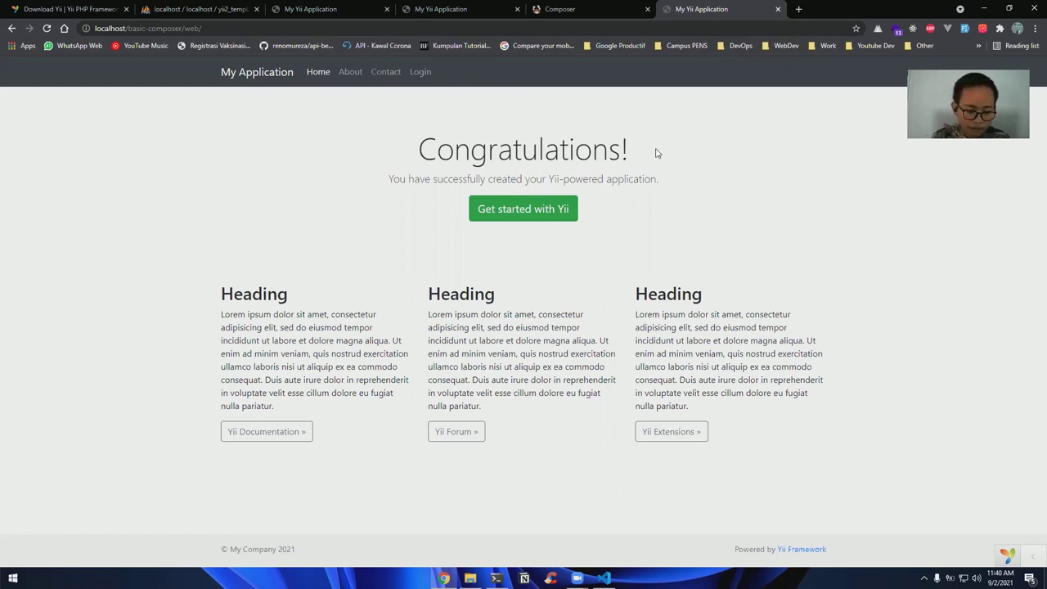
{"action": "key", "text": "alt+Tab"}
{"action": "type", "text": "c"}
{"action": "key", "text": "BackSpace"}
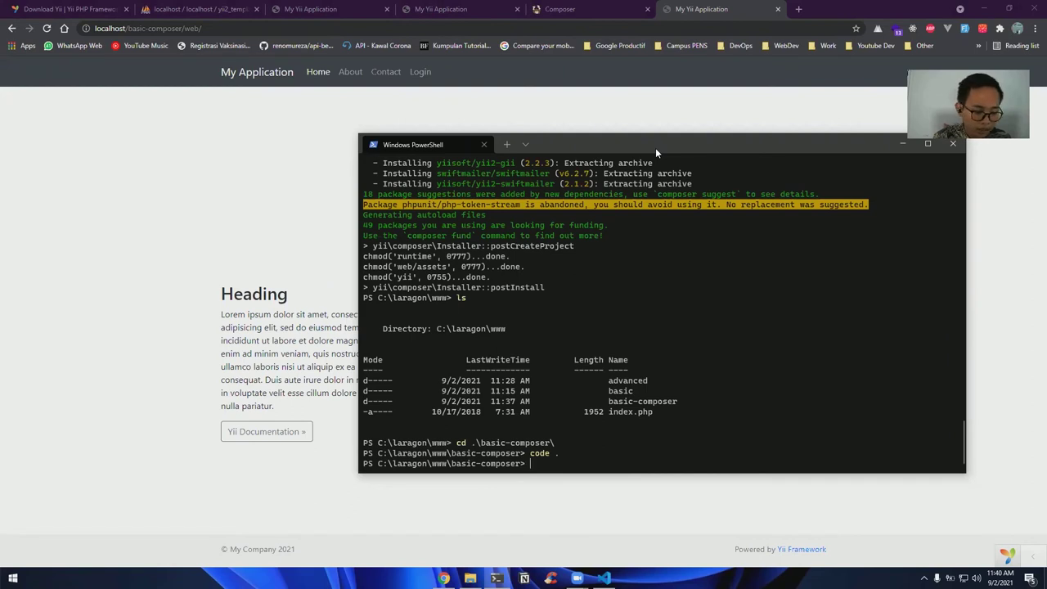
Go up to C:\laragon\www and list its folders
{"action": "type", "text": "cd .."}
{"action": "key", "text": "Return"}
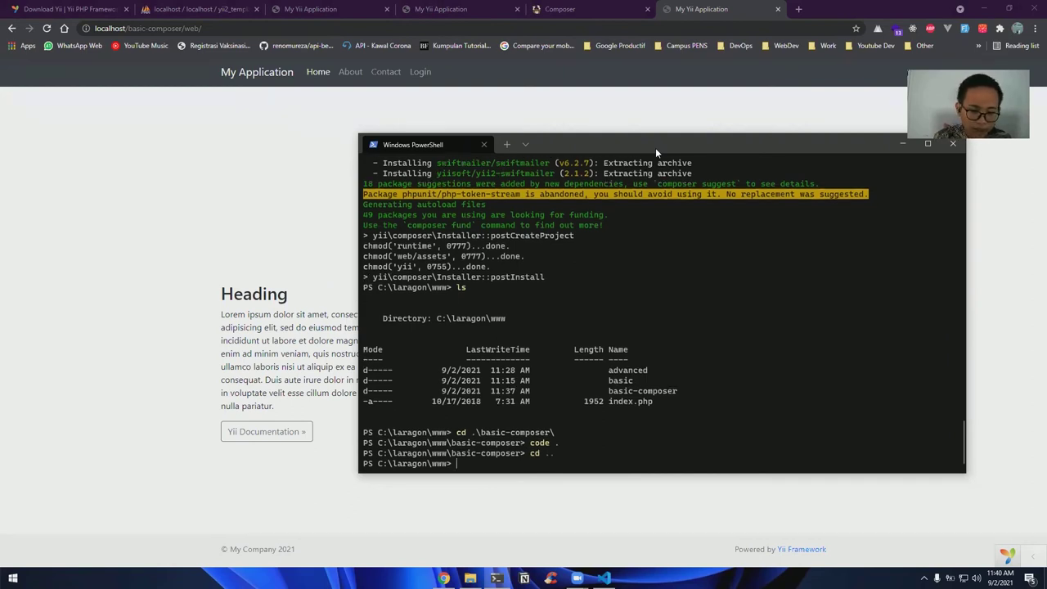
{"action": "type", "text": "ls"}
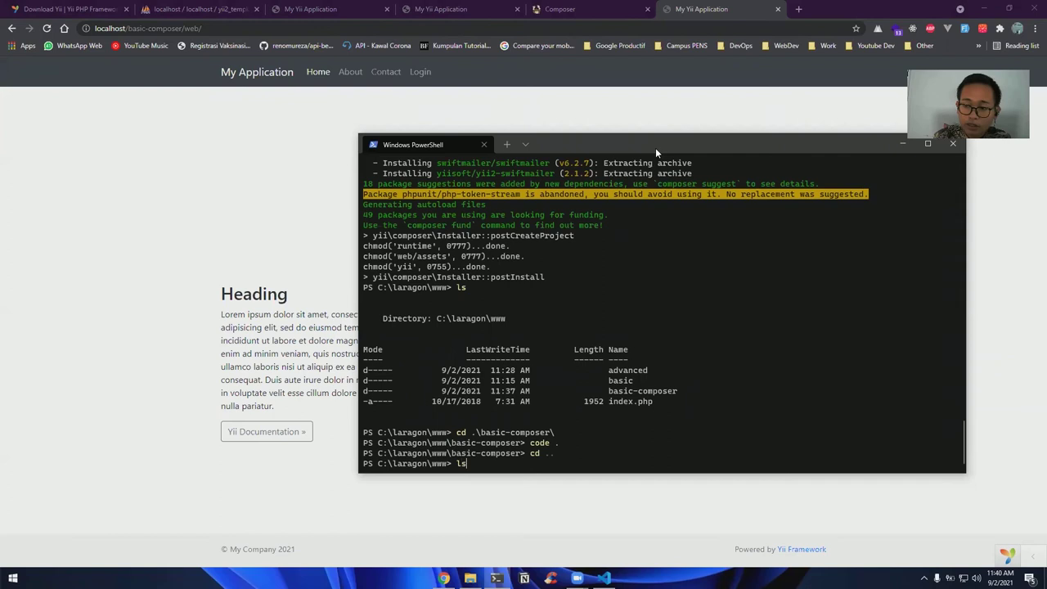
{"action": "key", "text": "Return"}
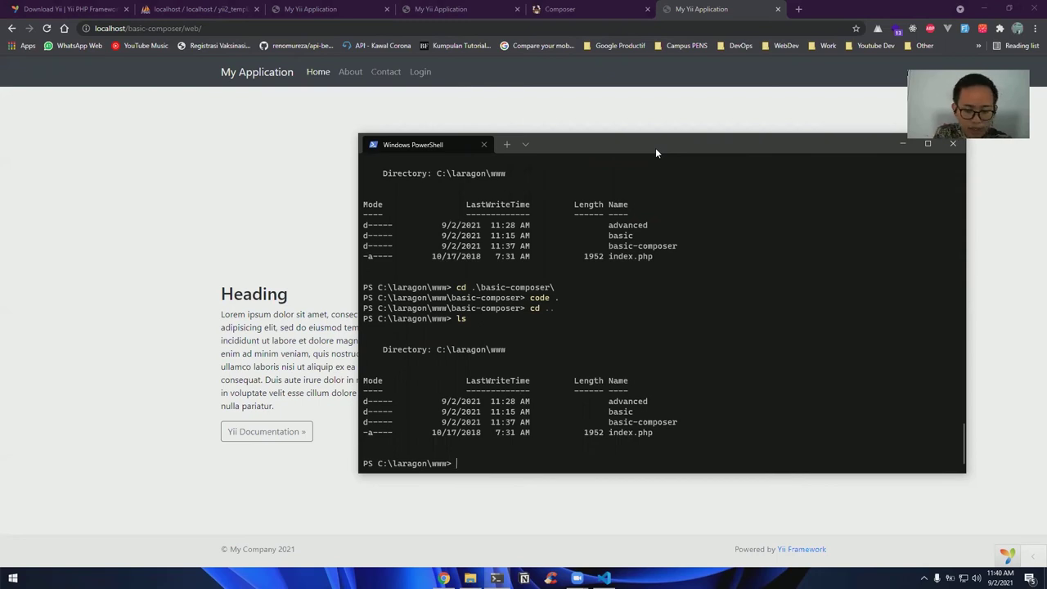
Enter 'composer create-project --prefer-dist yiisoft/yii2-app-advanced advanced-composer' at the prompt
{"action": "type", "text": "composer "}
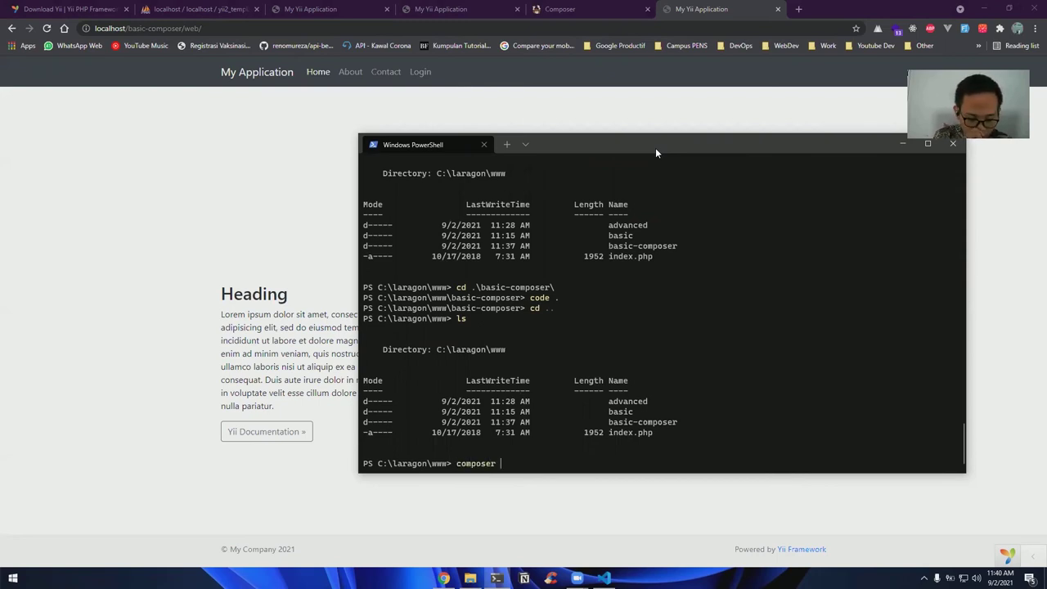
{"action": "type", "text": "create-proj"}
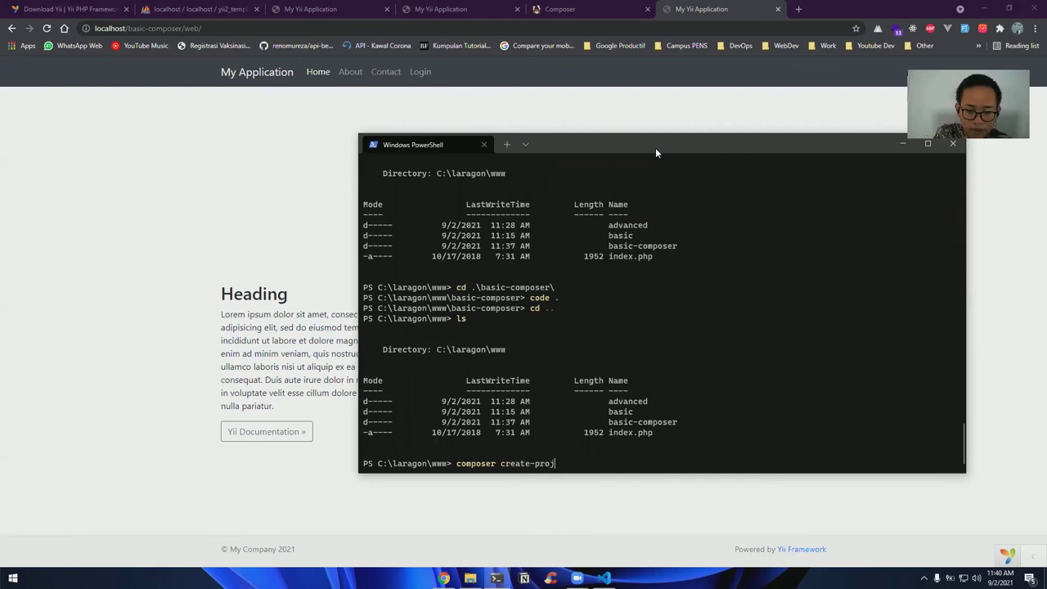
{"action": "type", "text": "ect --"}
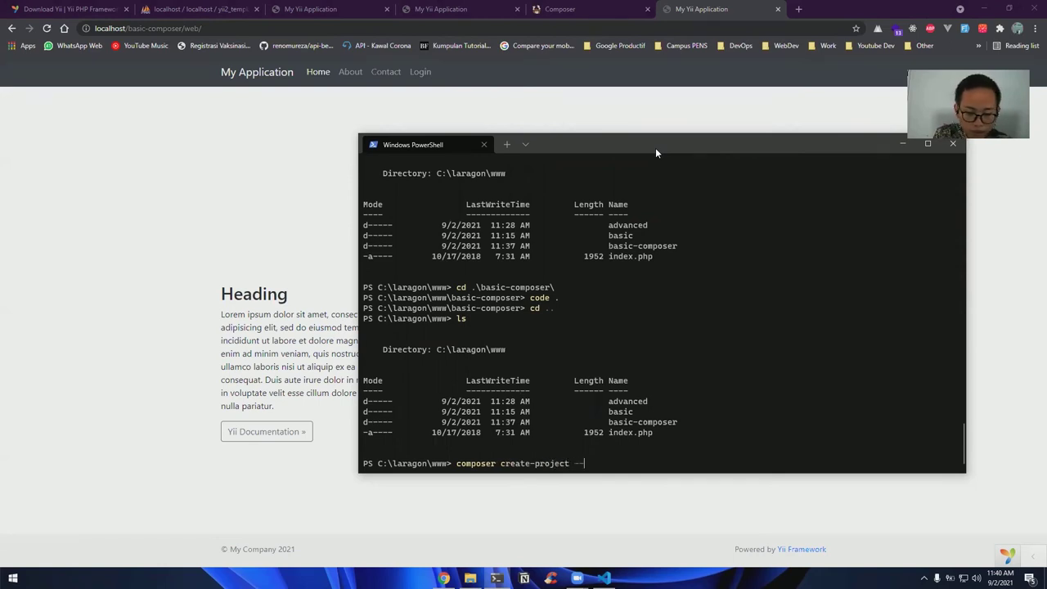
{"action": "type", "text": "prefer-dist"}
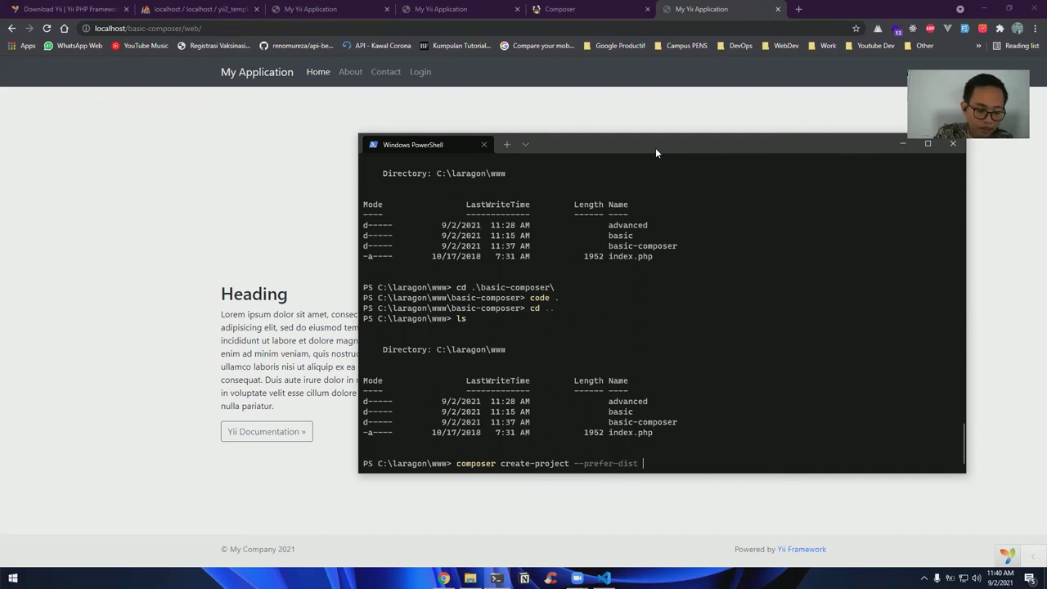
{"action": "type", "text": "y"}
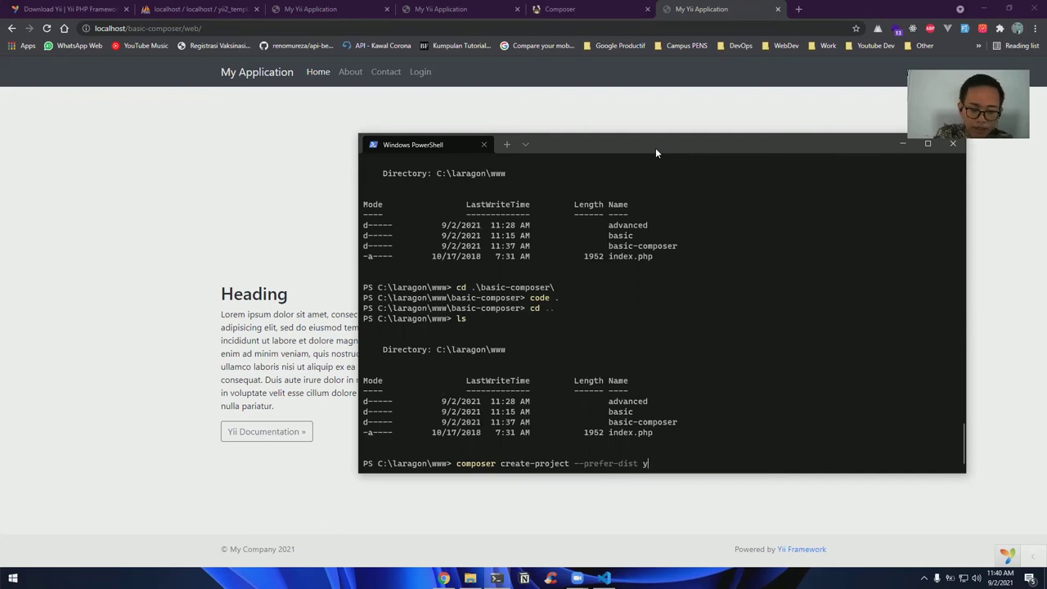
{"action": "type", "text": "iisoft/"}
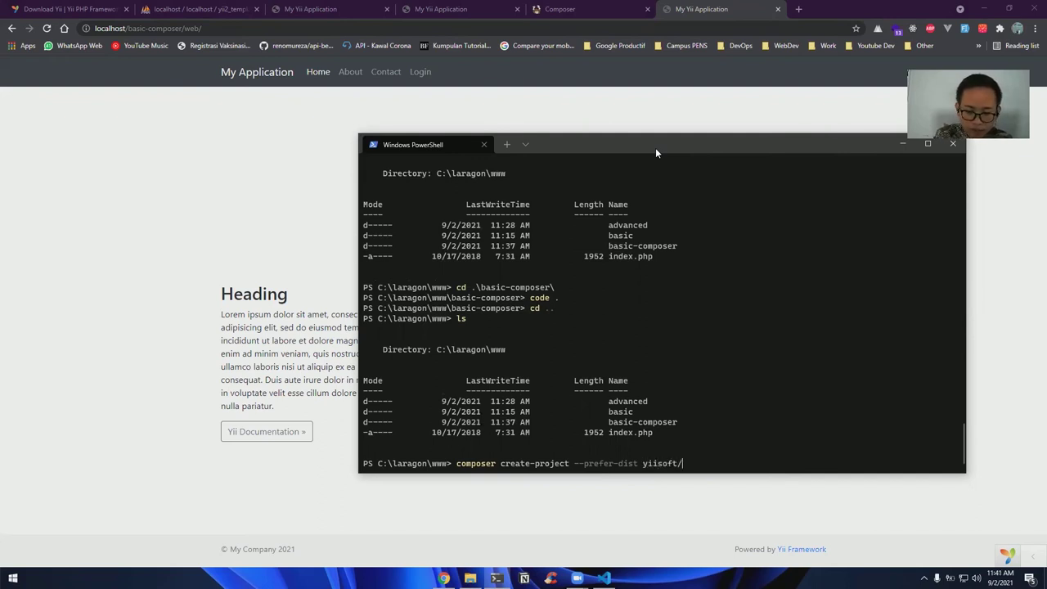
{"action": "type", "text": "yii"}
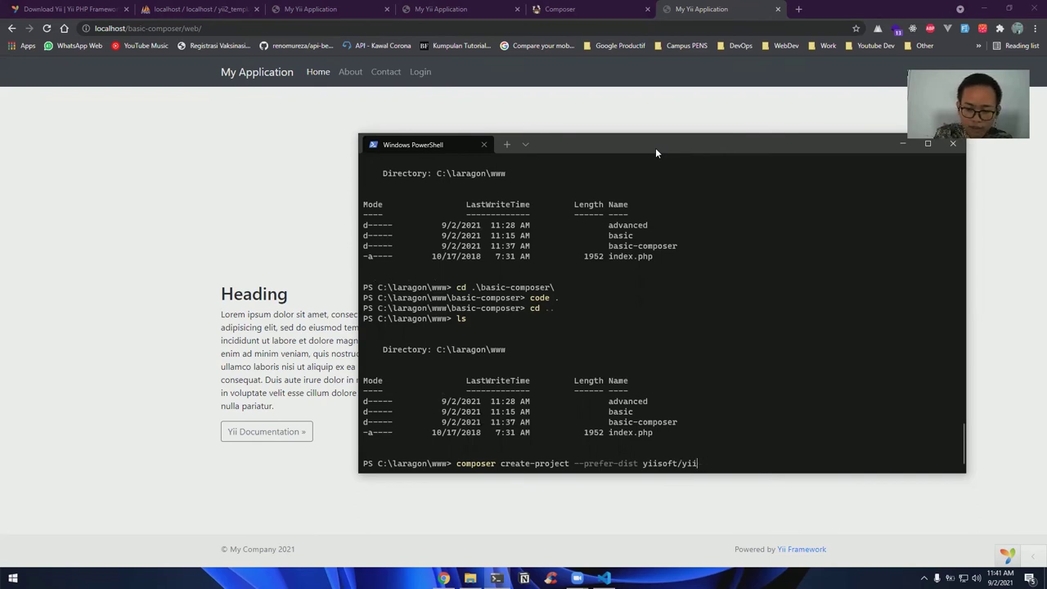
{"action": "type", "text": "2-app-advanced"}
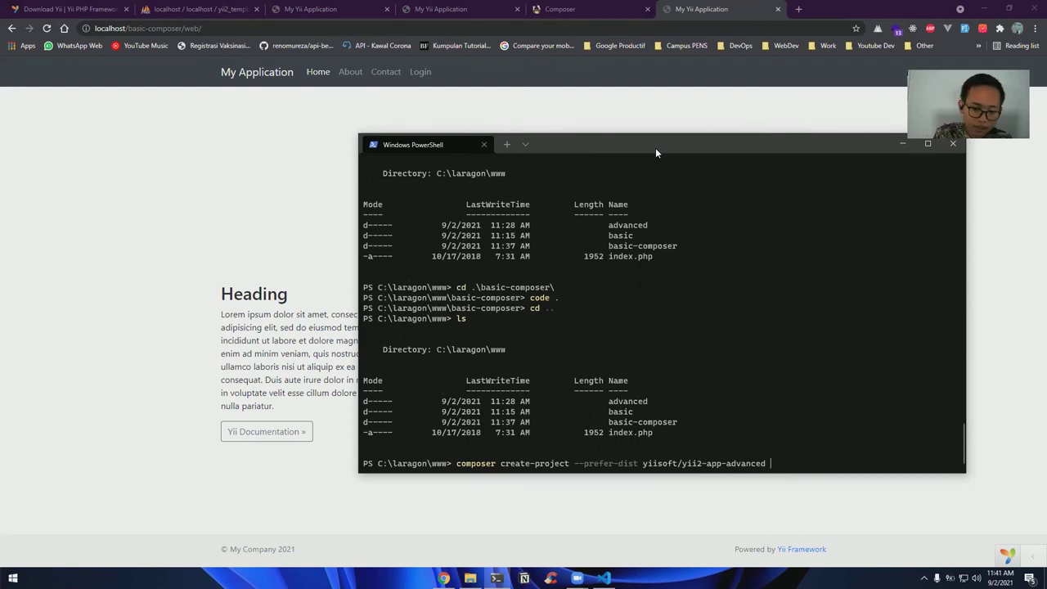
{"action": "type", "text": "adba"}
{"action": "key", "text": "BackSpace"}
{"action": "key", "text": "BackSpace"}
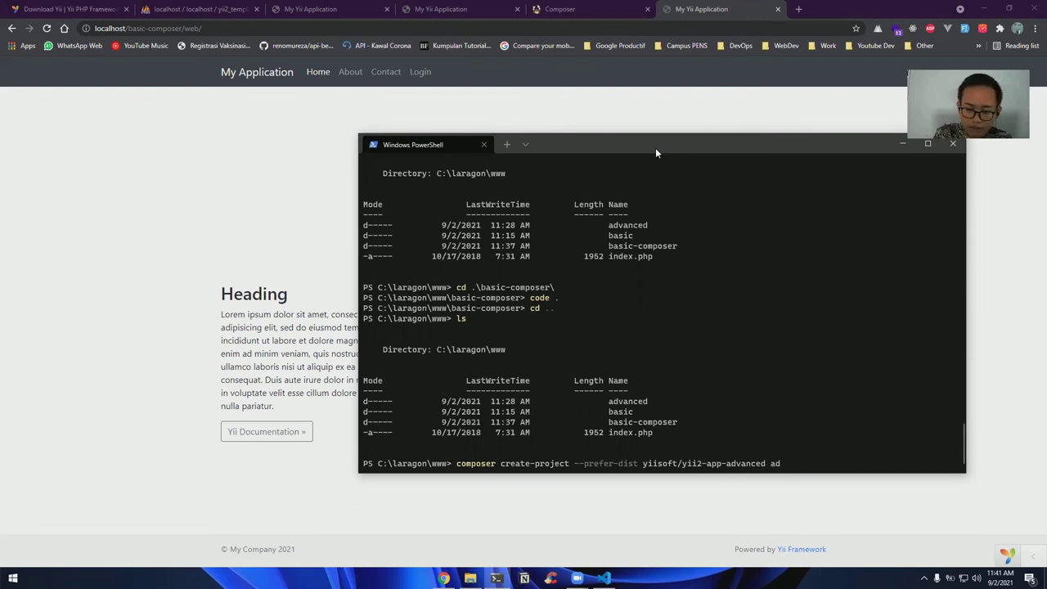
{"action": "type", "text": "vanced"}
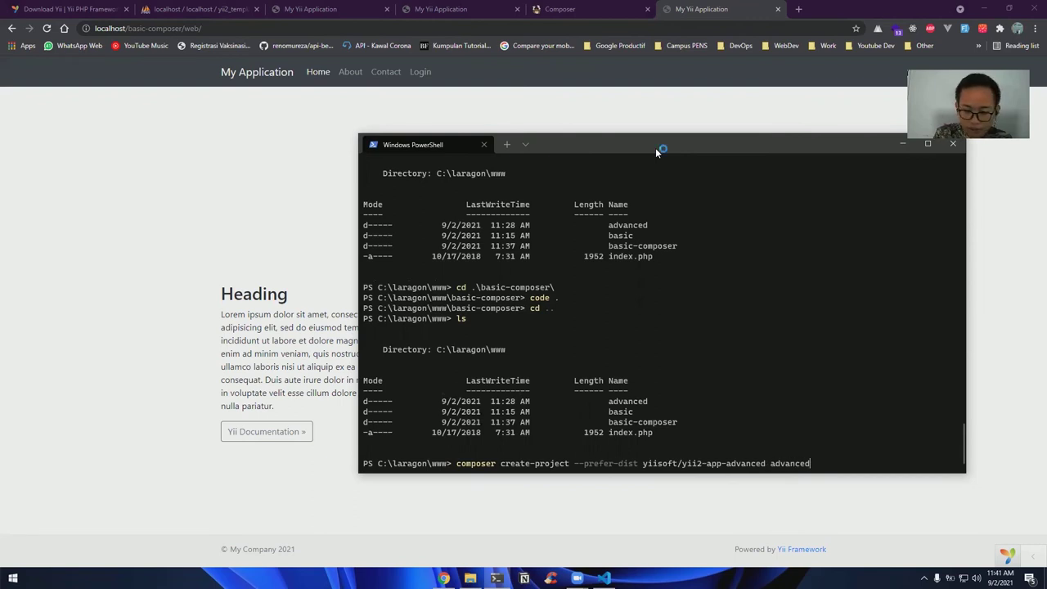
{"action": "type", "text": "-composer"}
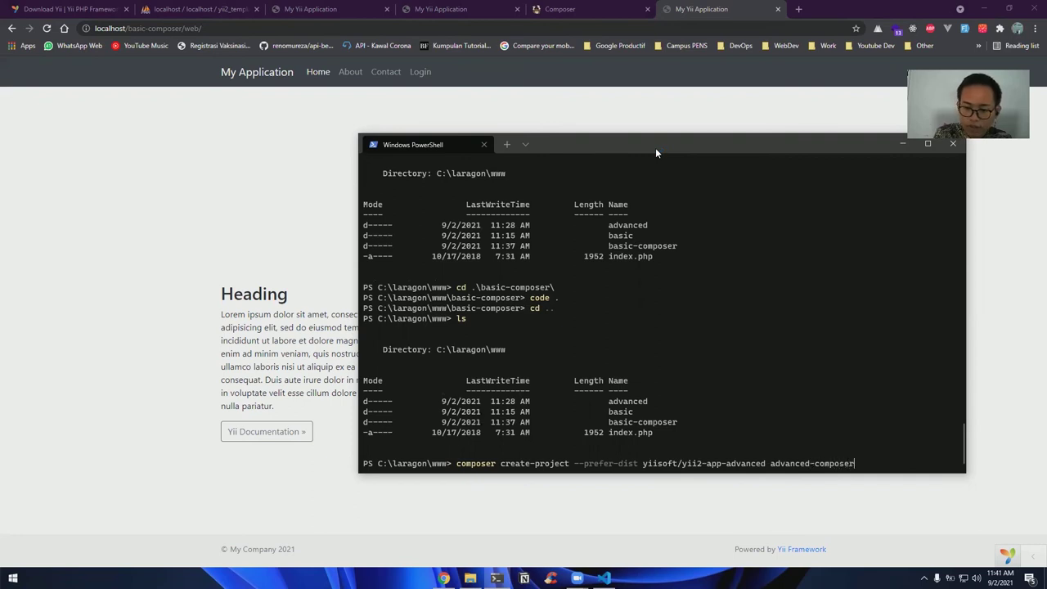
Run the advanced-composer create-project command and check on its package installation progress
{"action": "key", "text": "Return"}
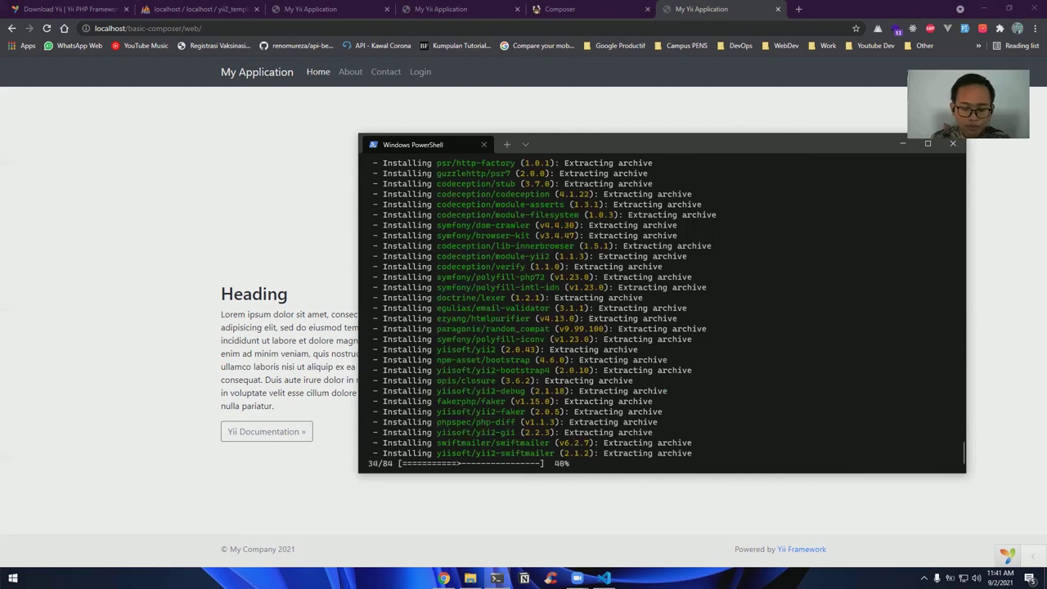
{"action": "key", "text": "alt+Tab"}
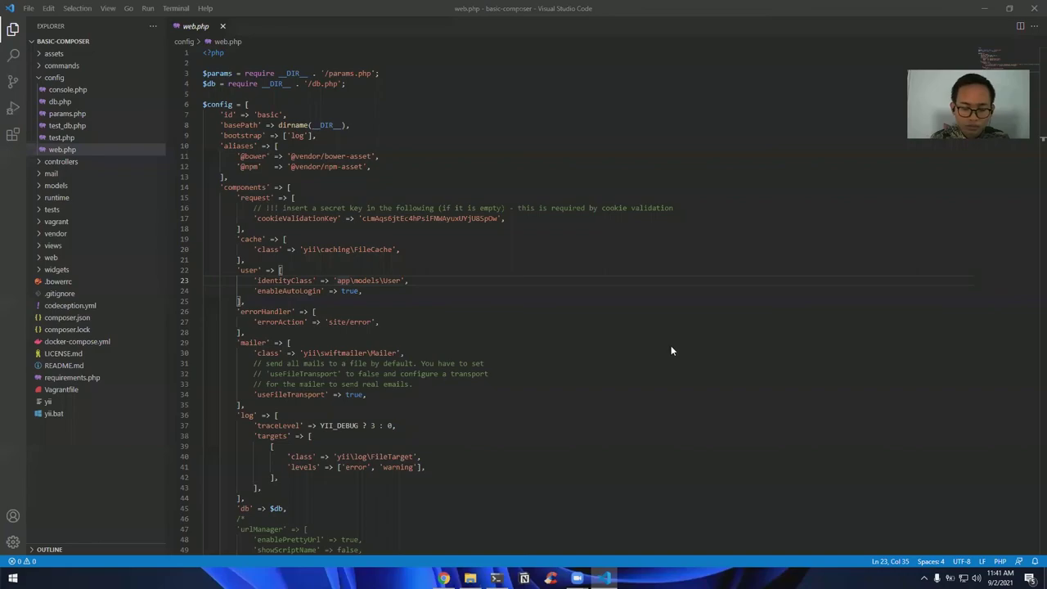
{"action": "key", "text": "alt+Tab"}
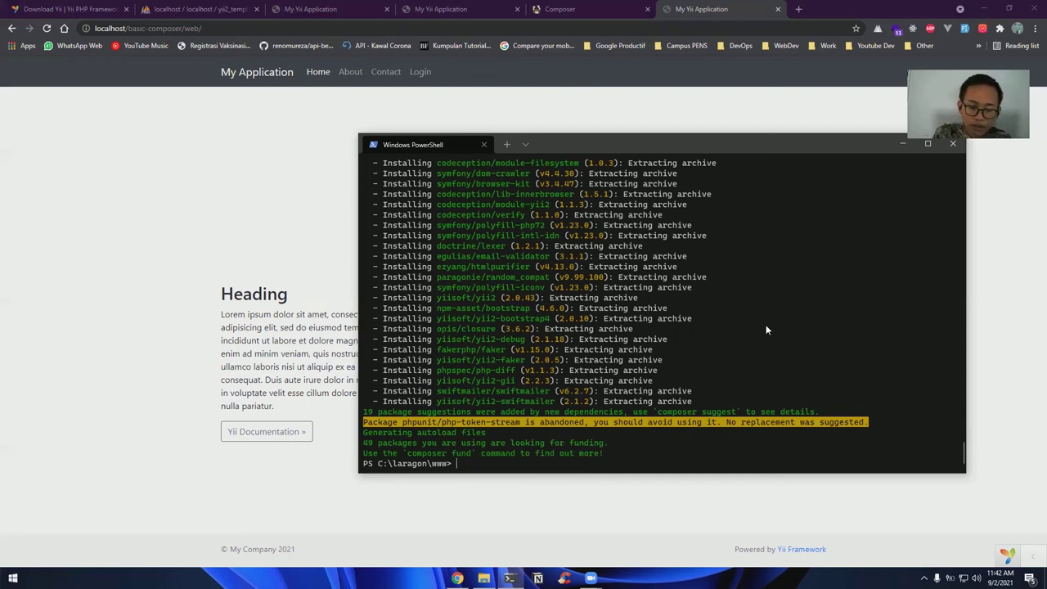
Change into the advanced-composer project folder in PowerShell
{"action": "type", "text": "cd "}
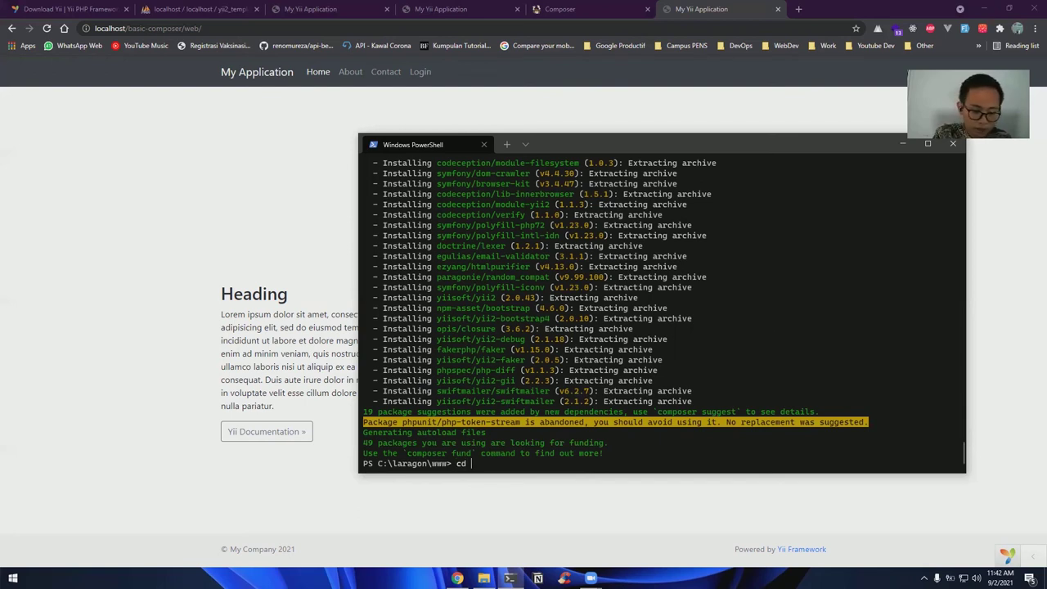
{"action": "type", "text": ".\\ad"}
{"action": "key", "text": "Tab"}
{"action": "key", "text": "BackSpace"}
{"action": "type", "text": "-composer\\"}
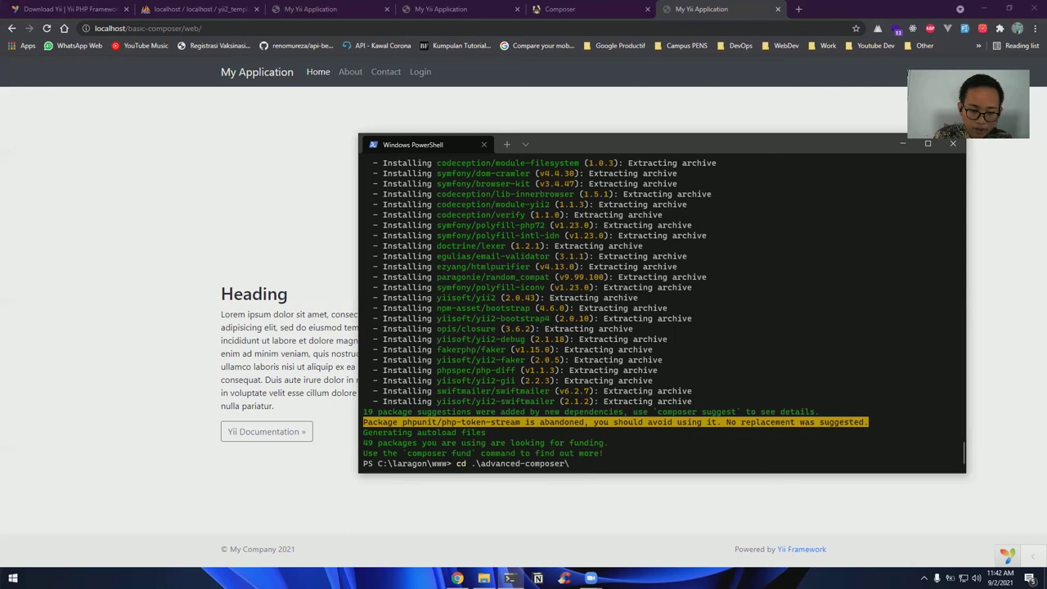
{"action": "key", "text": "Return"}
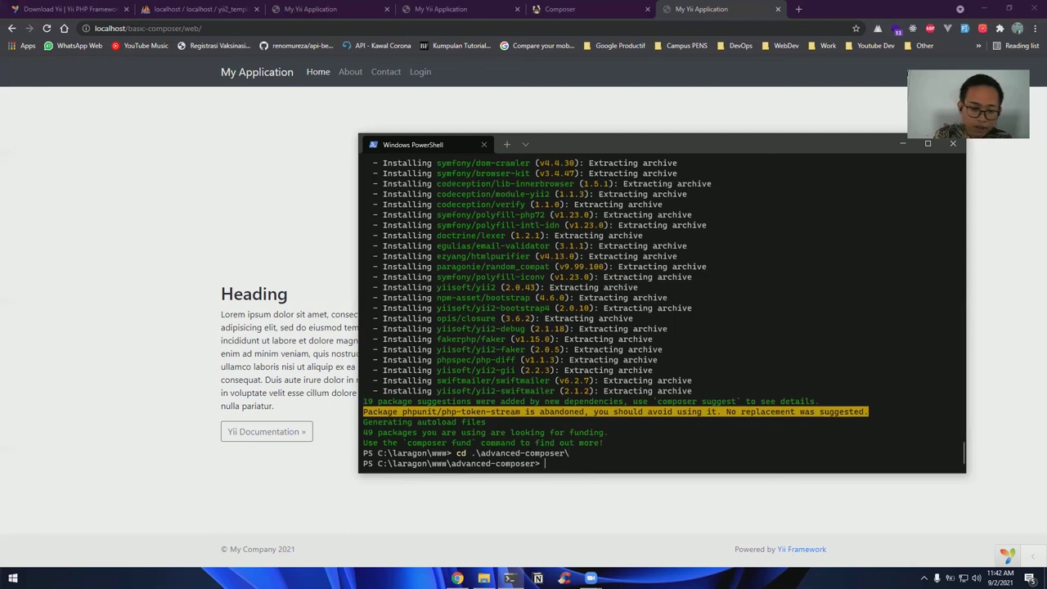
Run php init, choosing 0 (Development) and confirming with 'yes'
{"action": "type", "text": "php init"}
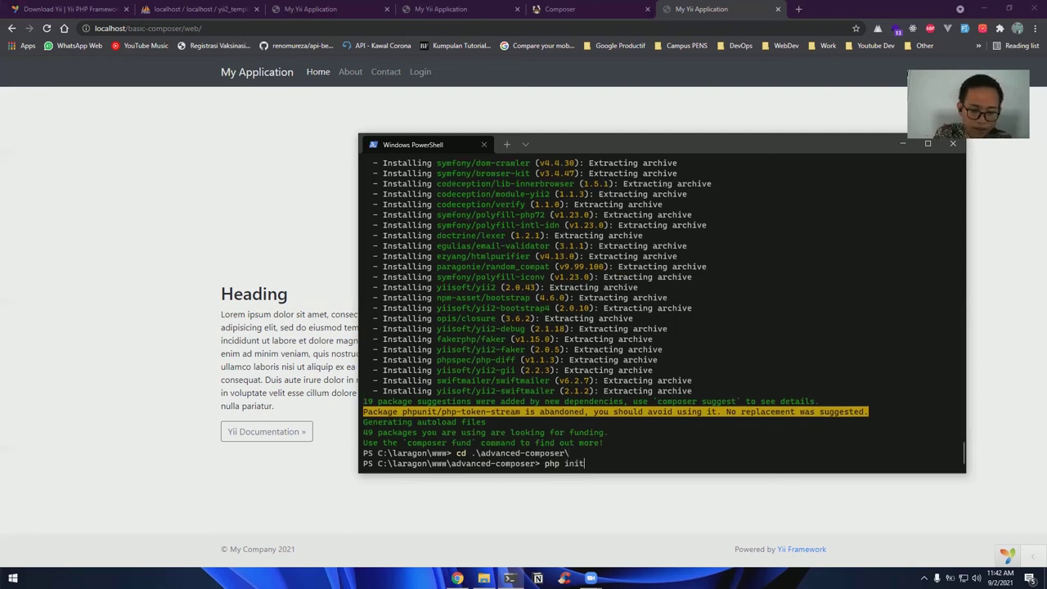
{"action": "key", "text": "Return"}
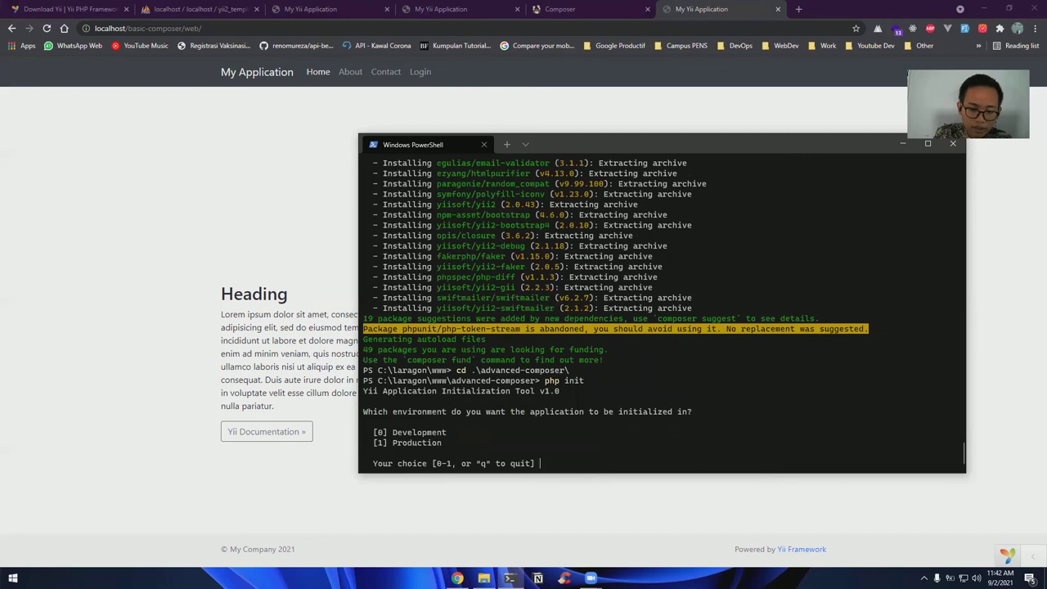
{"action": "type", "text": "0"}
{"action": "key", "text": "Return"}
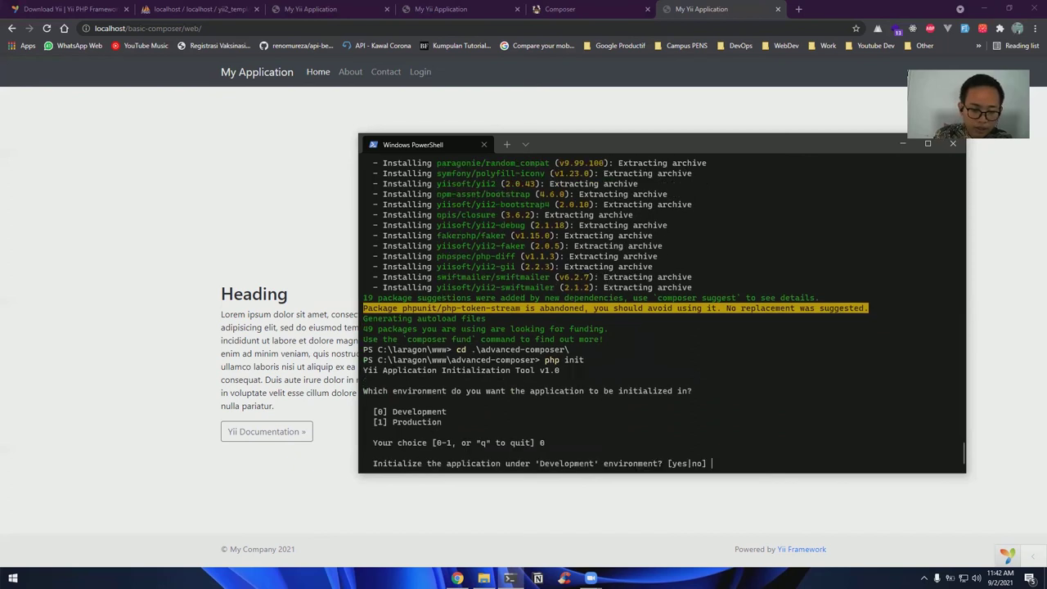
{"action": "type", "text": "yes"}
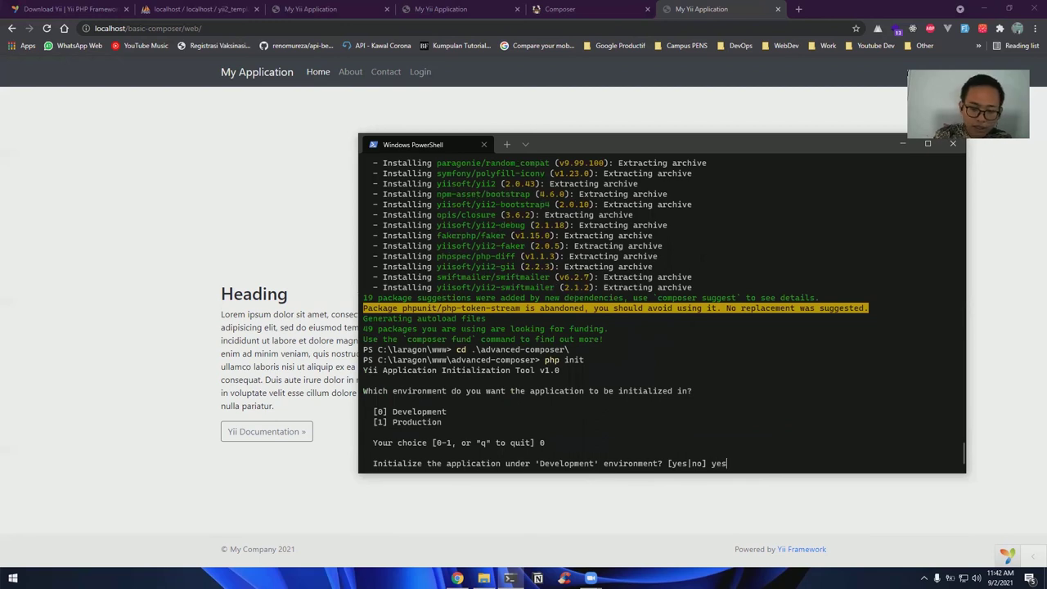
{"action": "key", "text": "Return"}
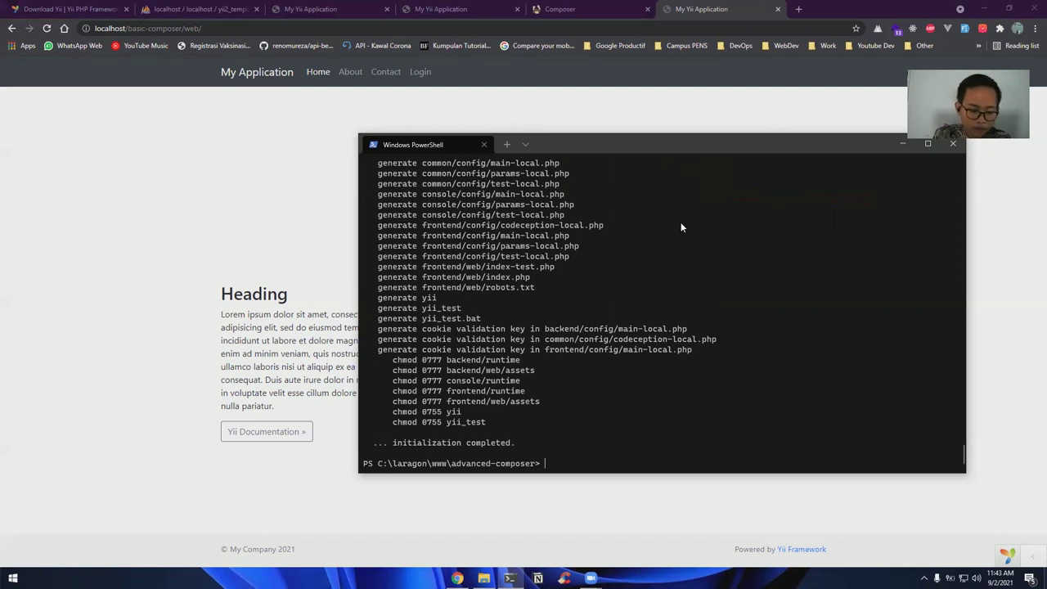
Open advanced-composer in VS Code with 'code .', close its Welcome page, and return to phpMyAdmin in Chrome
{"action": "type", "text": "code ."}
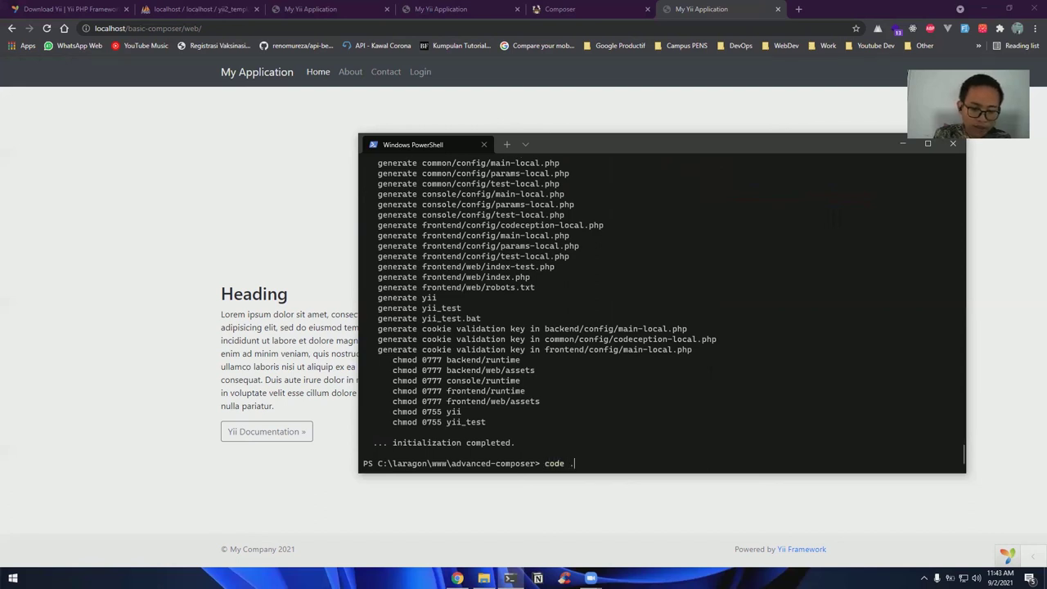
{"action": "key", "text": "Return"}
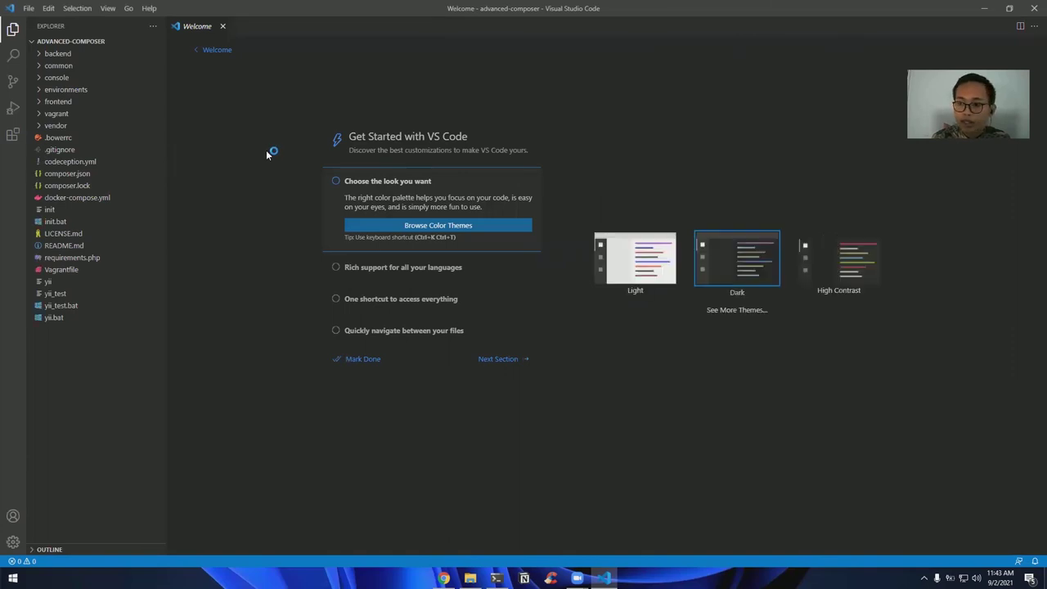
{"action": "left_click", "coordinate": [222, 26]}
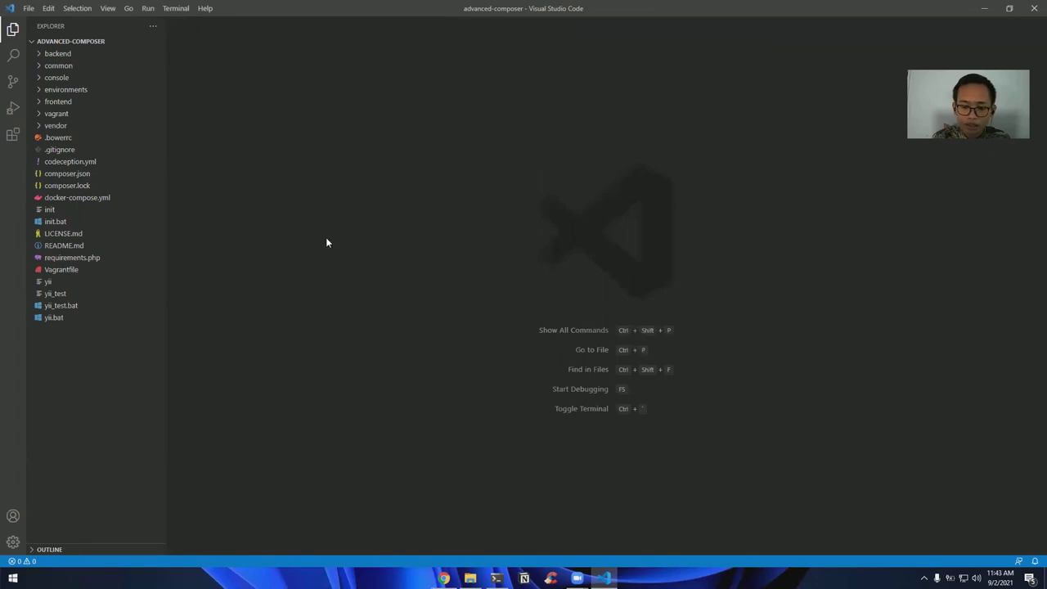
{"action": "key", "text": "alt+Tab"}
{"action": "left_click", "coordinate": [221, 8]}
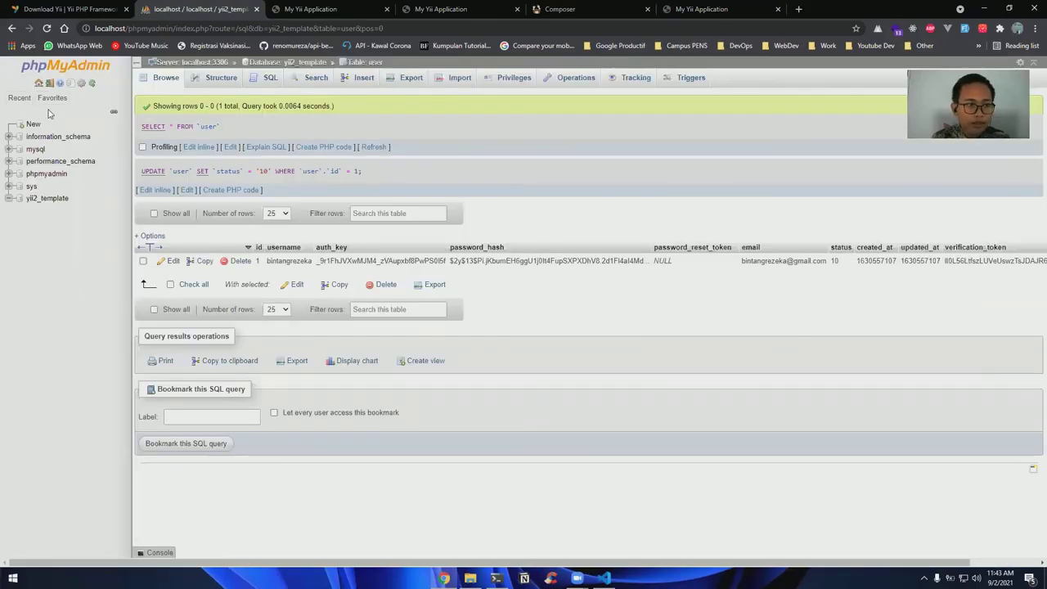
Create a new database named yii2_composer from phpMyAdmin's New link
{"action": "left_click", "coordinate": [33, 123]}
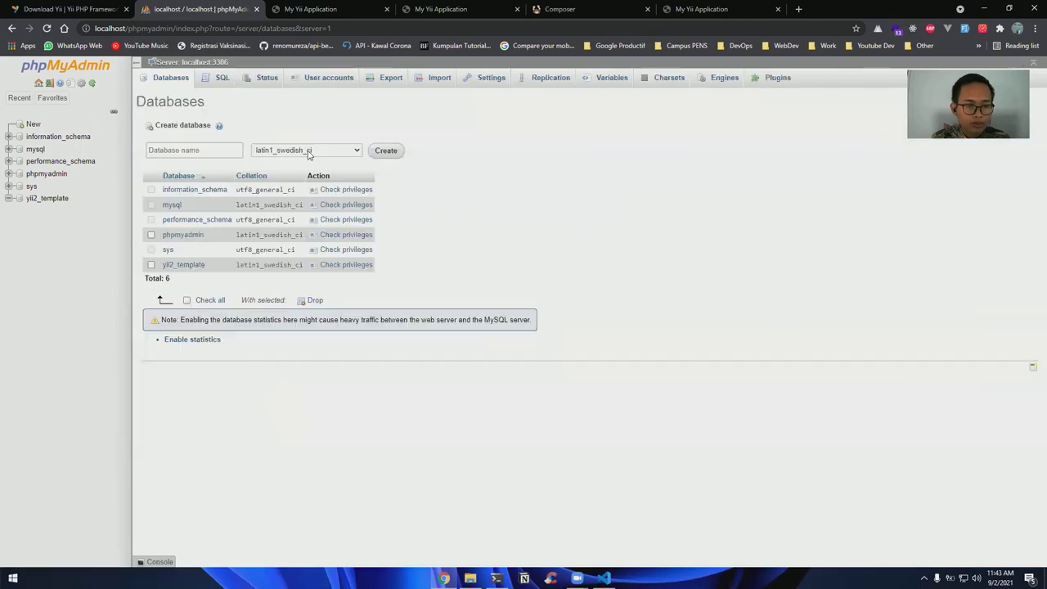
{"action": "left_click", "coordinate": [217, 150]}
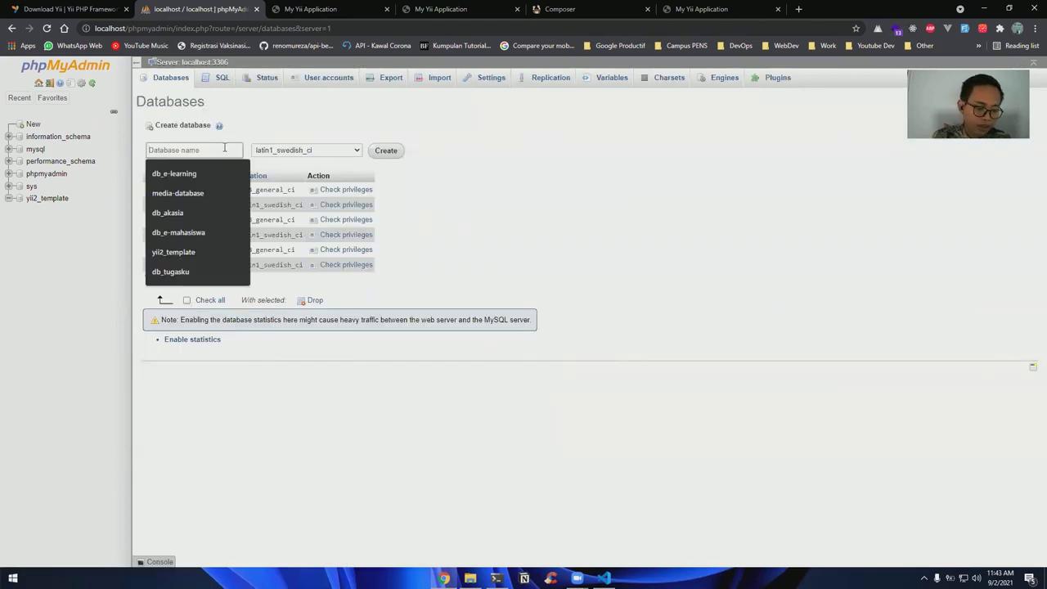
{"action": "type", "text": "yii2_composer"}
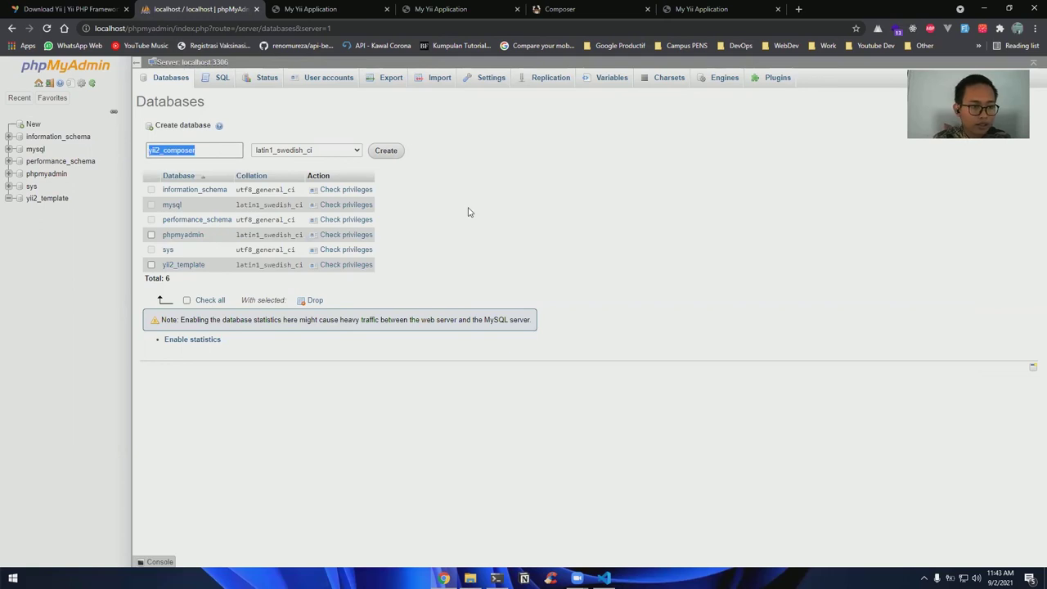
{"action": "left_click", "coordinate": [386, 152]}
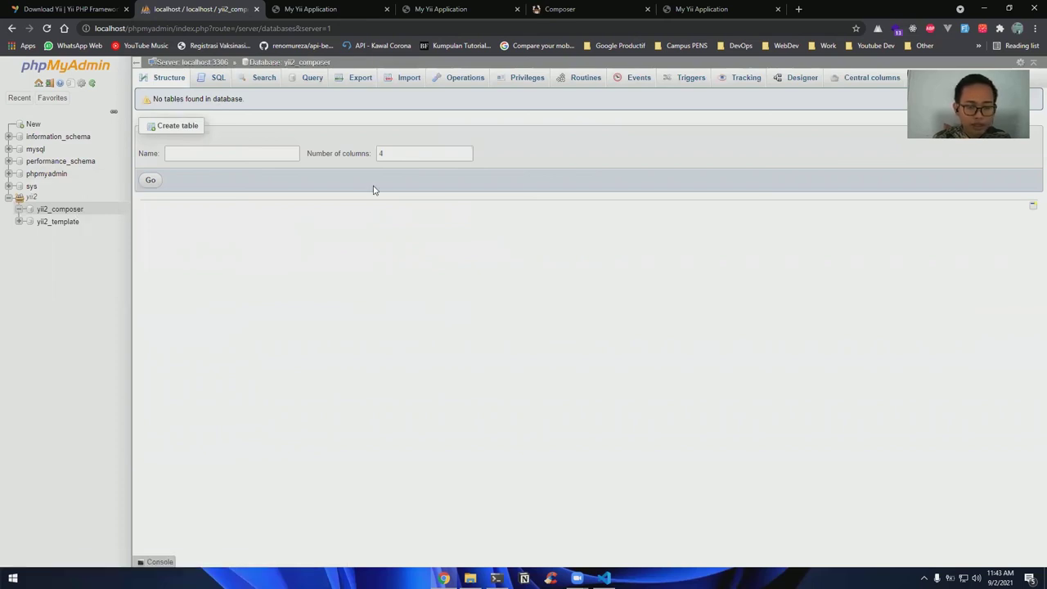
Open common/config/main-local.php in the advanced-composer project
{"action": "key", "text": "alt+Tab"}
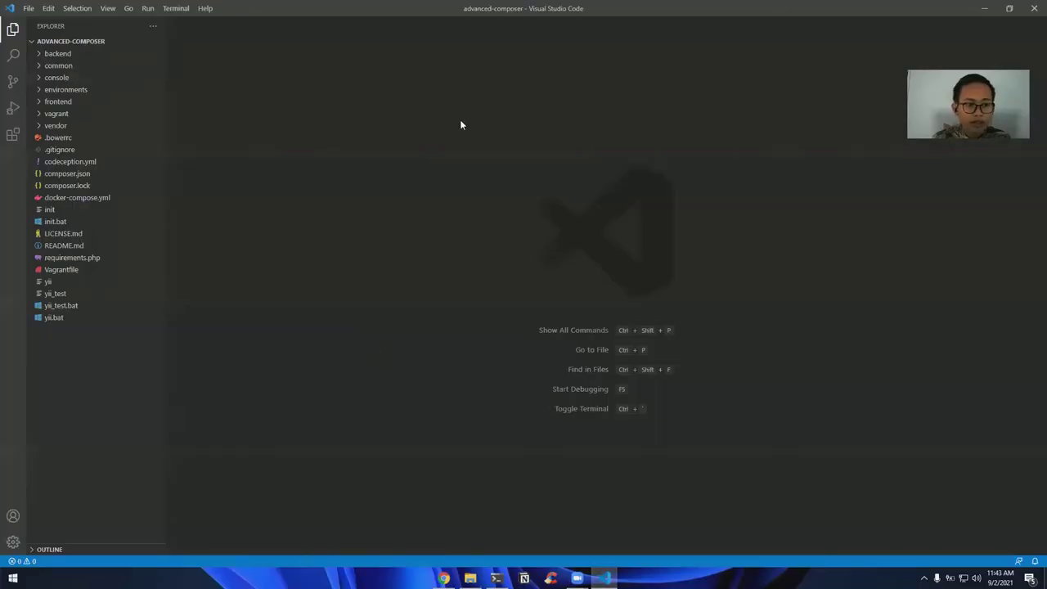
{"action": "left_click", "coordinate": [111, 69]}
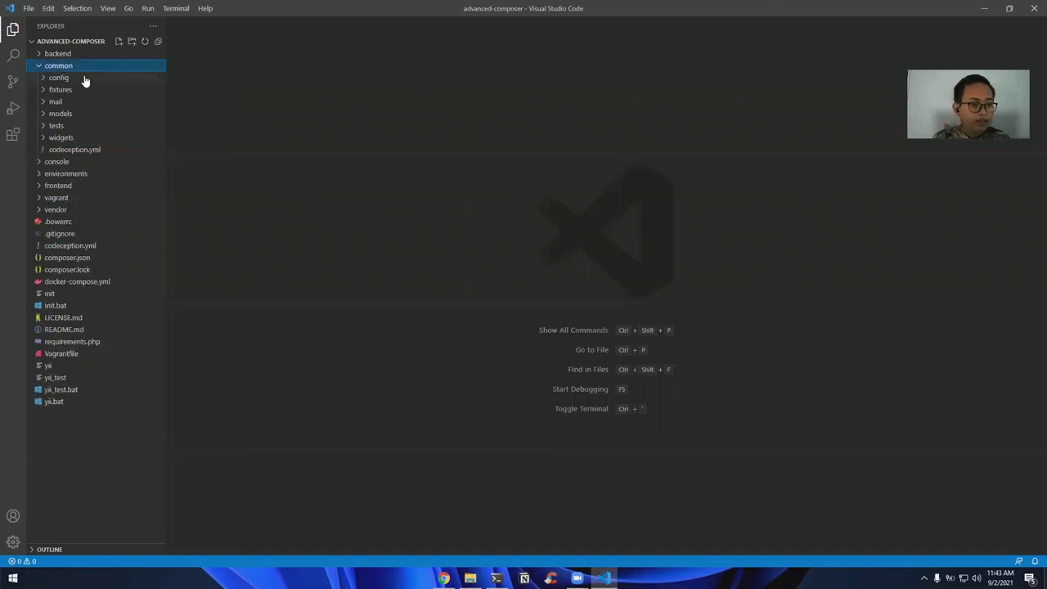
{"action": "left_click", "coordinate": [85, 78]}
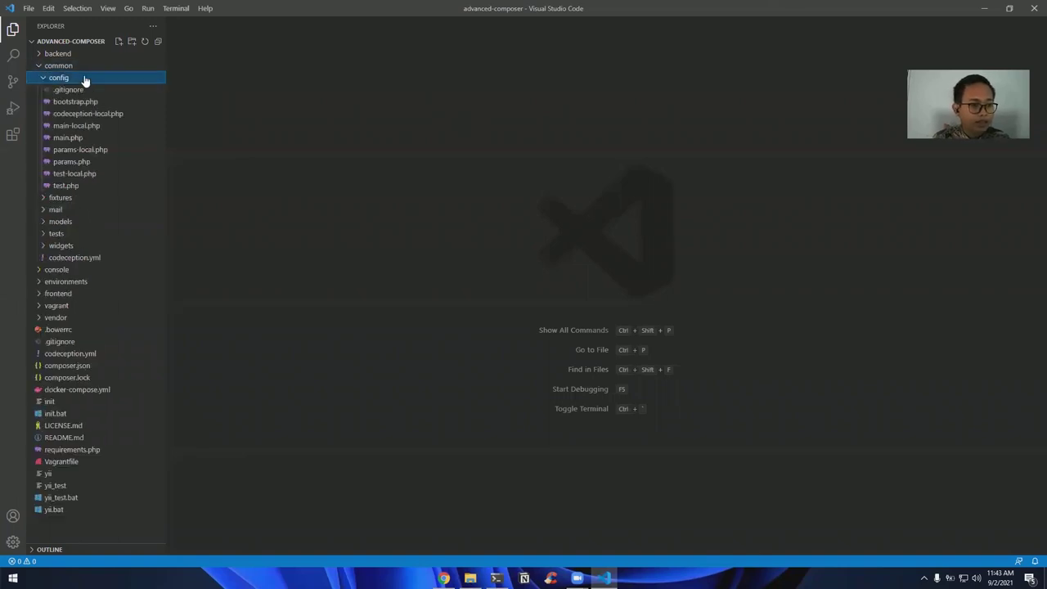
{"action": "left_click", "coordinate": [103, 126]}
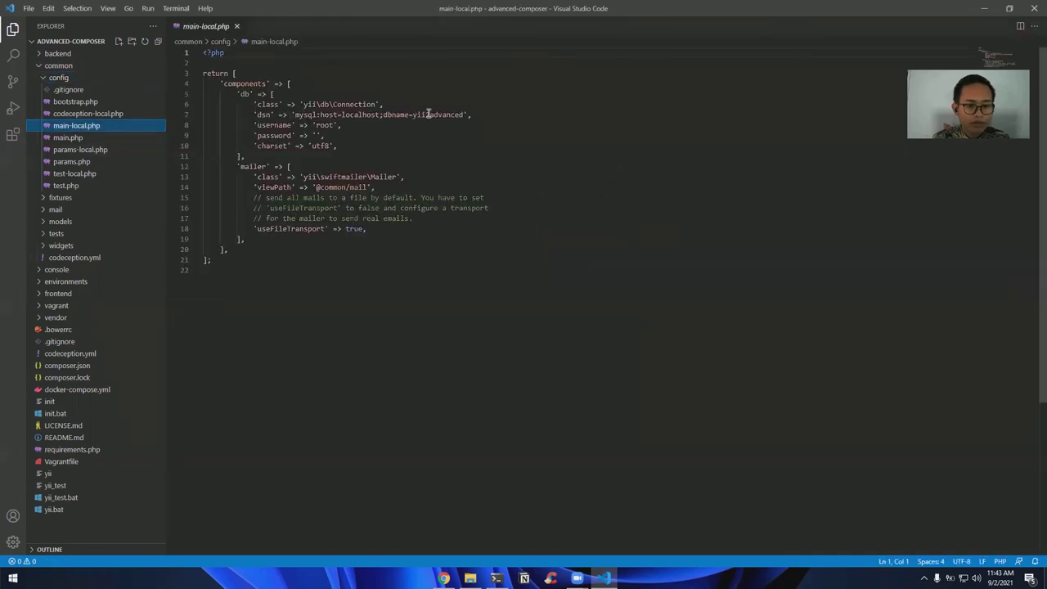
Change dbname to yii2_composer, enter the database username and password, and save the file
{"action": "double_click", "coordinate": [439, 114]}
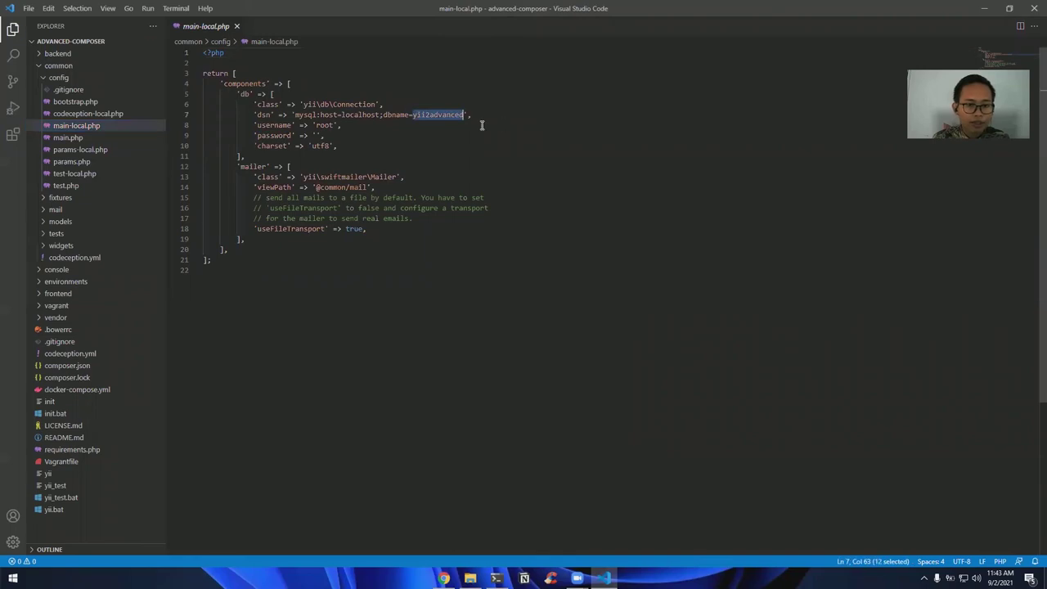
{"action": "type", "text": "yii2_composer"}
{"action": "double_click", "coordinate": [323, 123]}
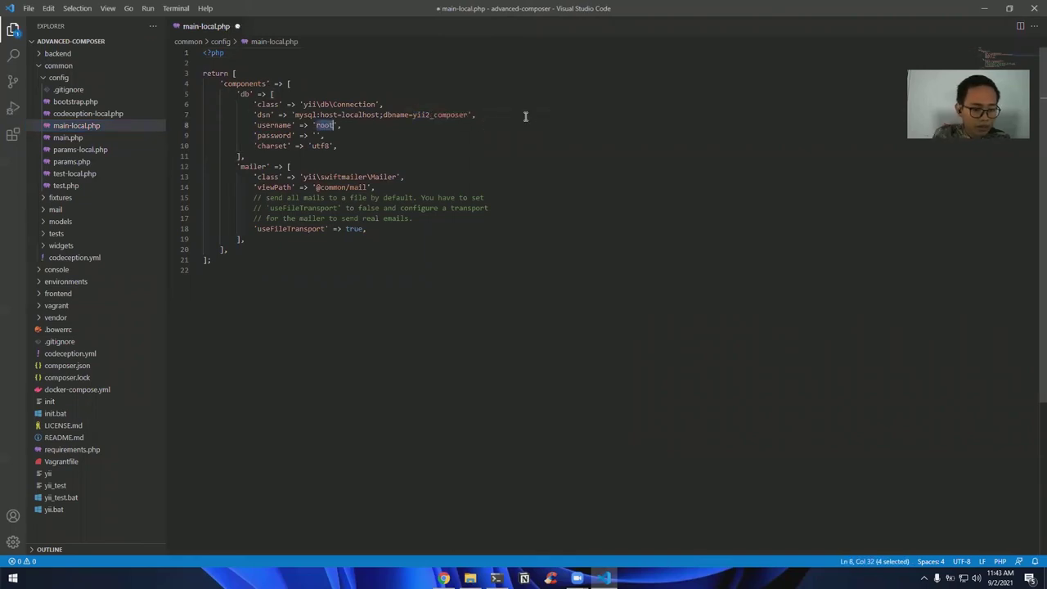
{"action": "type", "text": "bintangrezeka"}
{"action": "key", "text": "Down"}
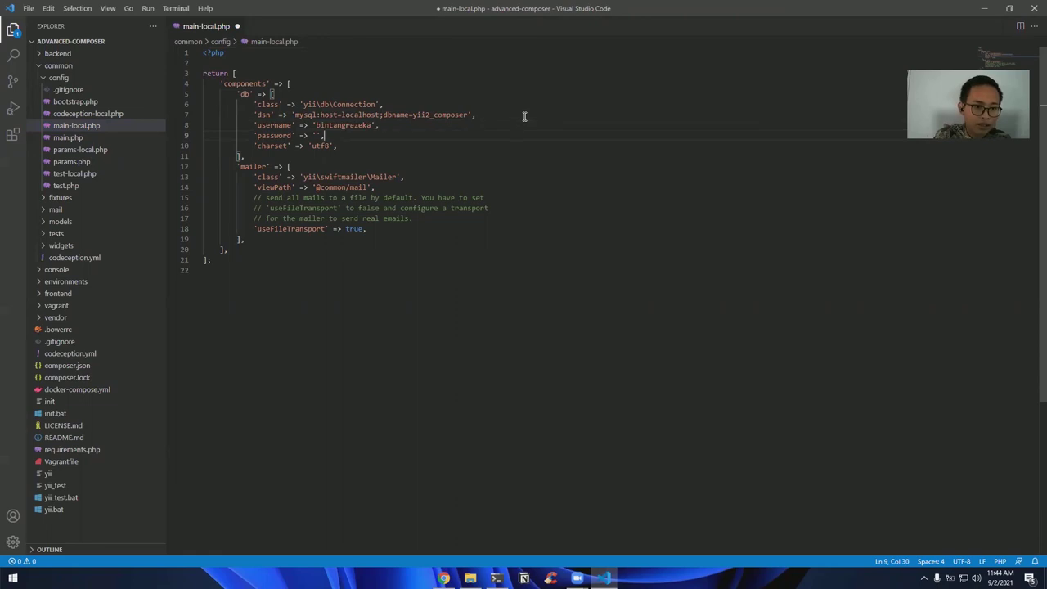
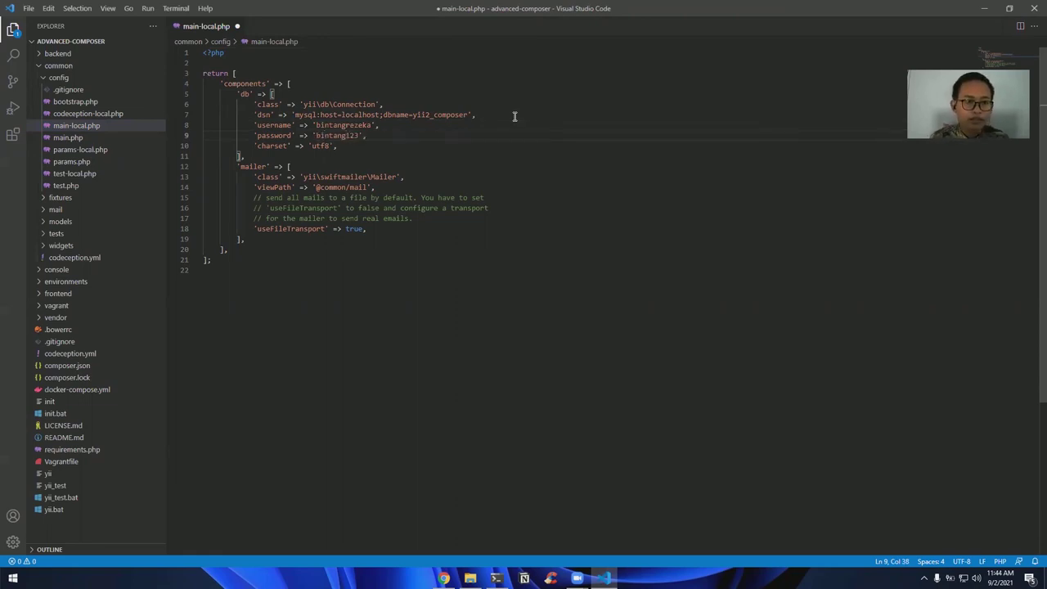
{"action": "key", "text": "ctrl+s"}
{"action": "left_click", "coordinate": [79, 77]}
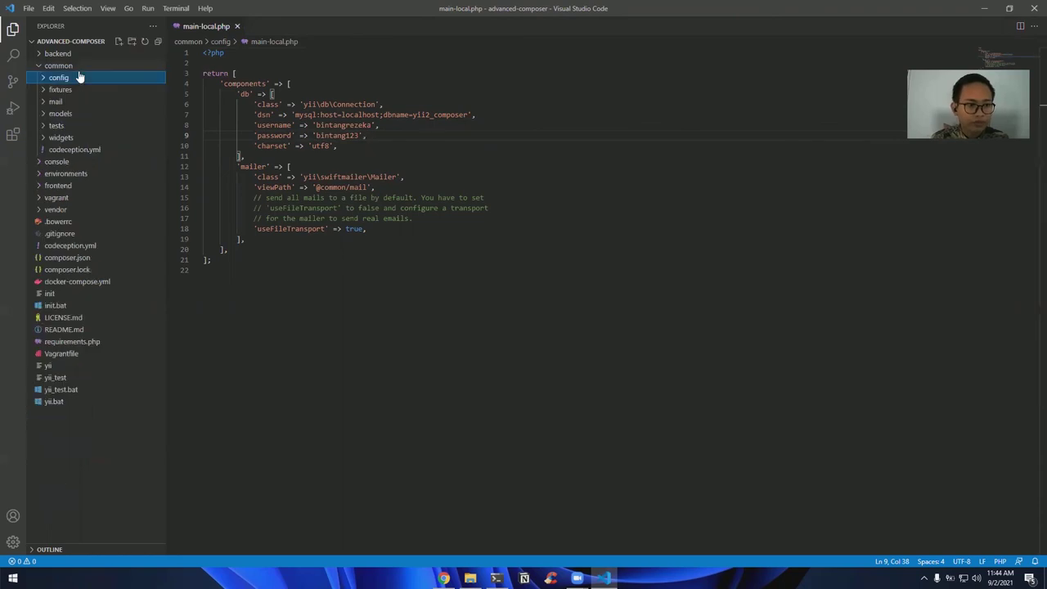
{"action": "left_click", "coordinate": [81, 68]}
{"action": "left_click", "coordinate": [536, 188]}
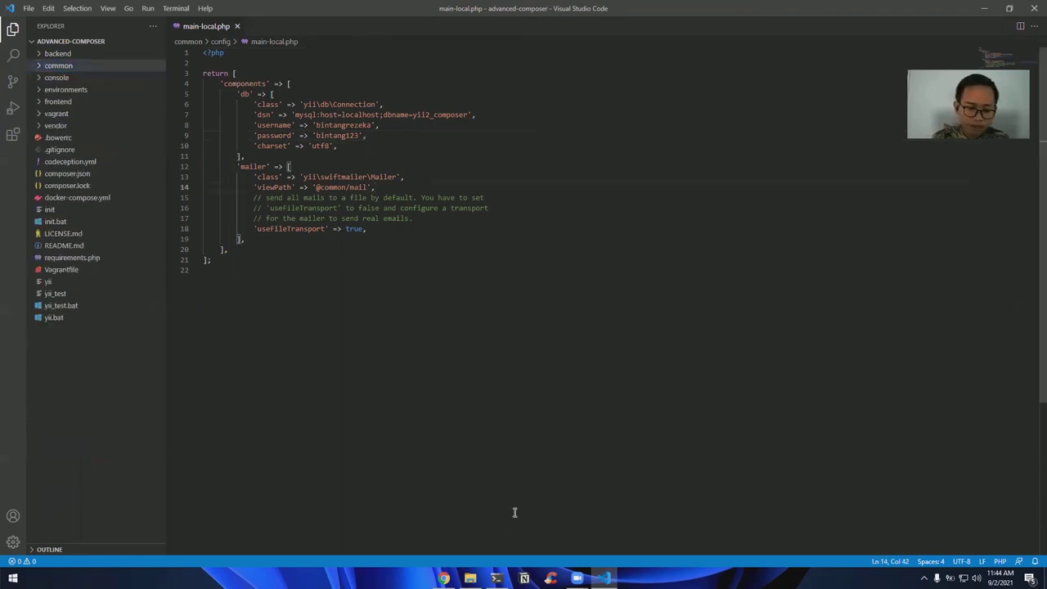
Run php yii migrate, confirm with 'yes', and reload phpMyAdmin in Chrome
{"action": "key", "text": "alt+Tab"}
{"action": "type", "text": "php "}
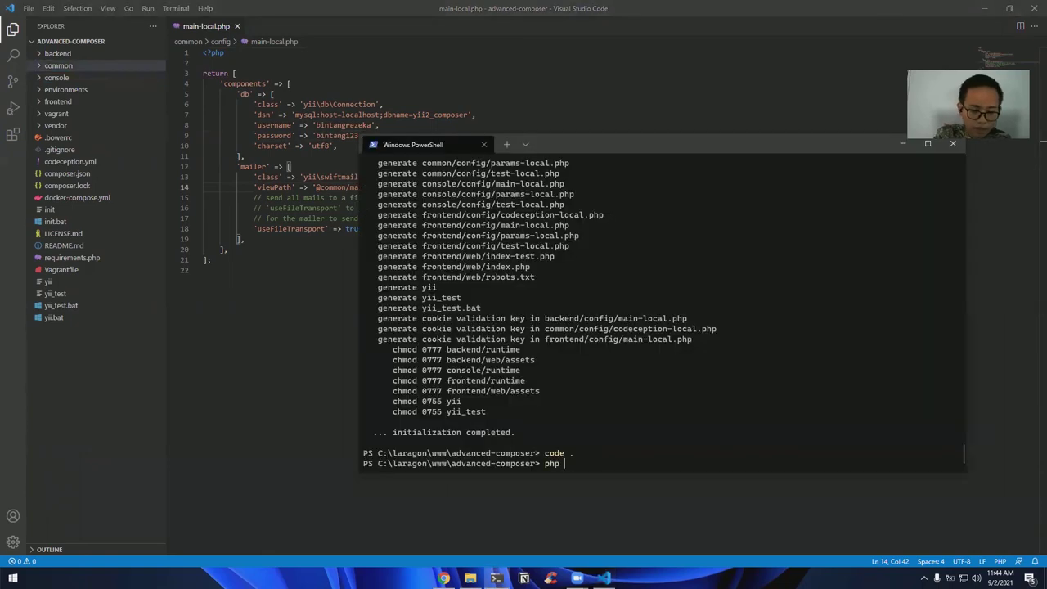
{"action": "type", "text": "yii migrate"}
{"action": "key", "text": "Return"}
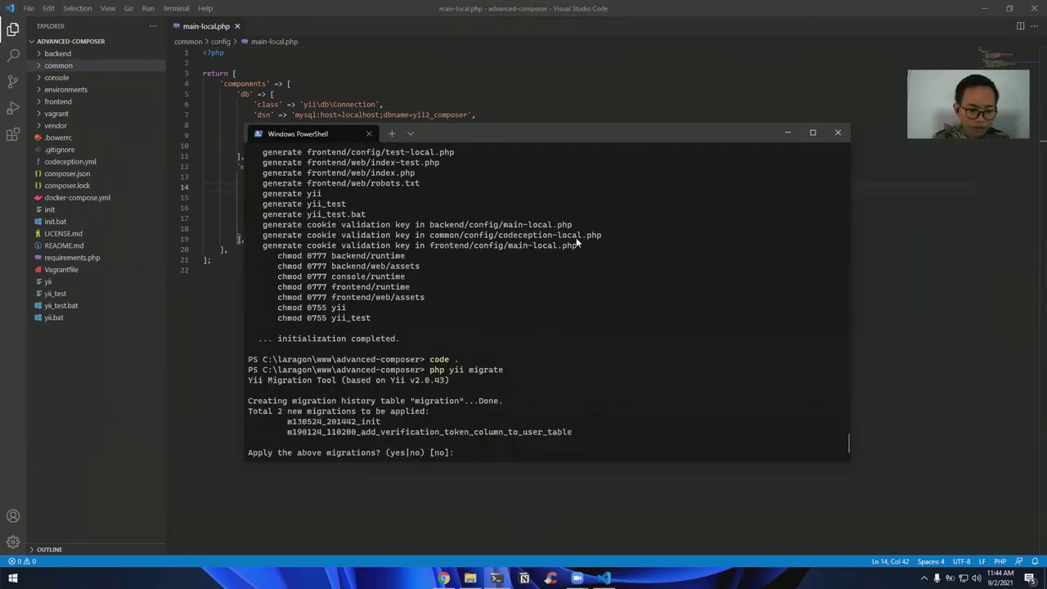
{"action": "type", "text": "yes"}
{"action": "key", "text": "Return"}
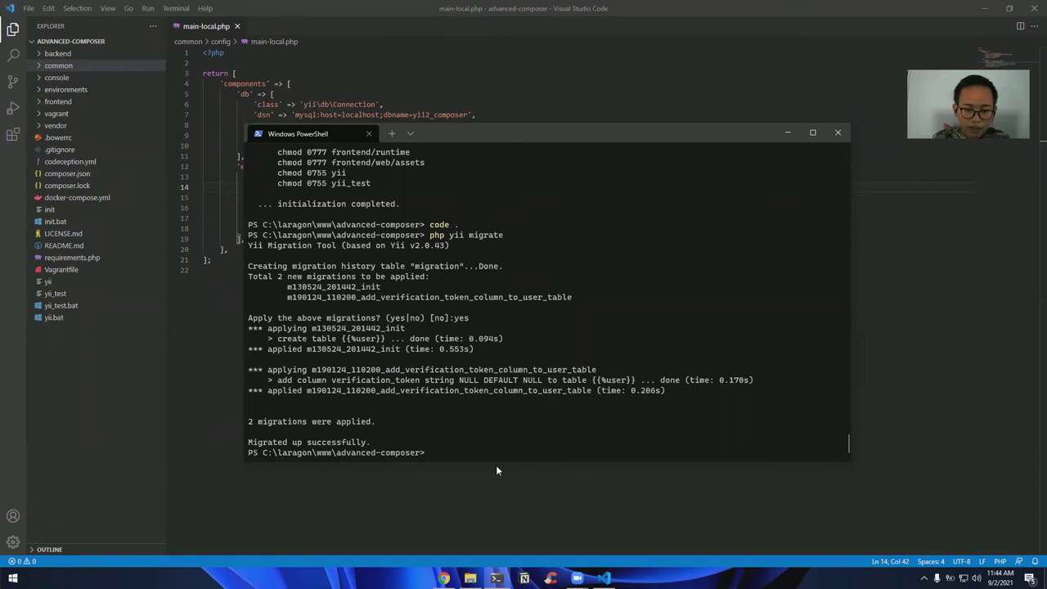
{"action": "key", "text": "alt+Tab"}
{"action": "left_click", "coordinate": [45, 29]}
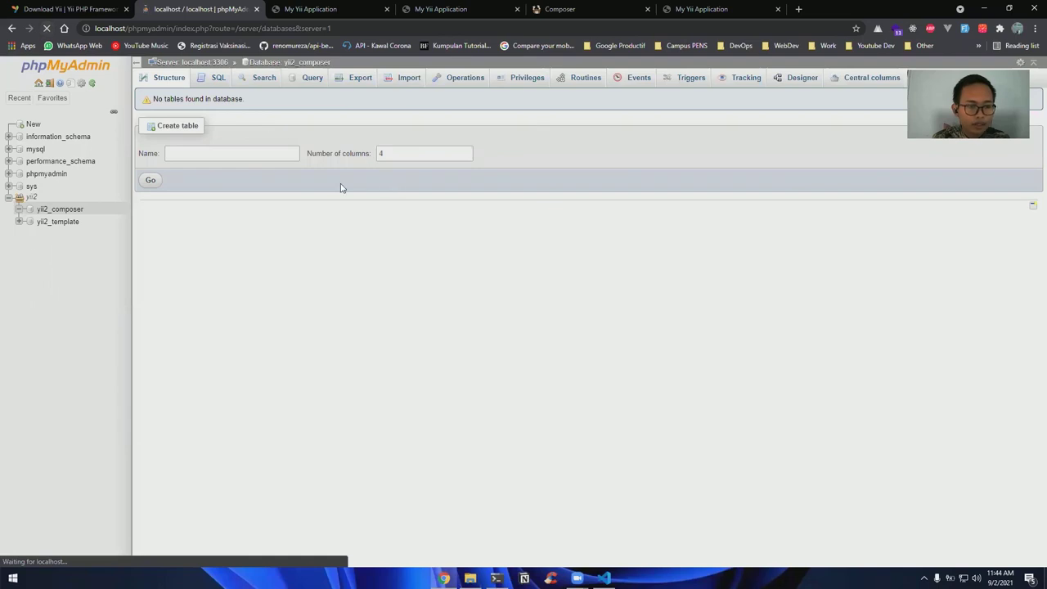
Show yii2_composer's migration and user tables, then close the leftover My Yii Application tabs
{"action": "left_click", "coordinate": [58, 210]}
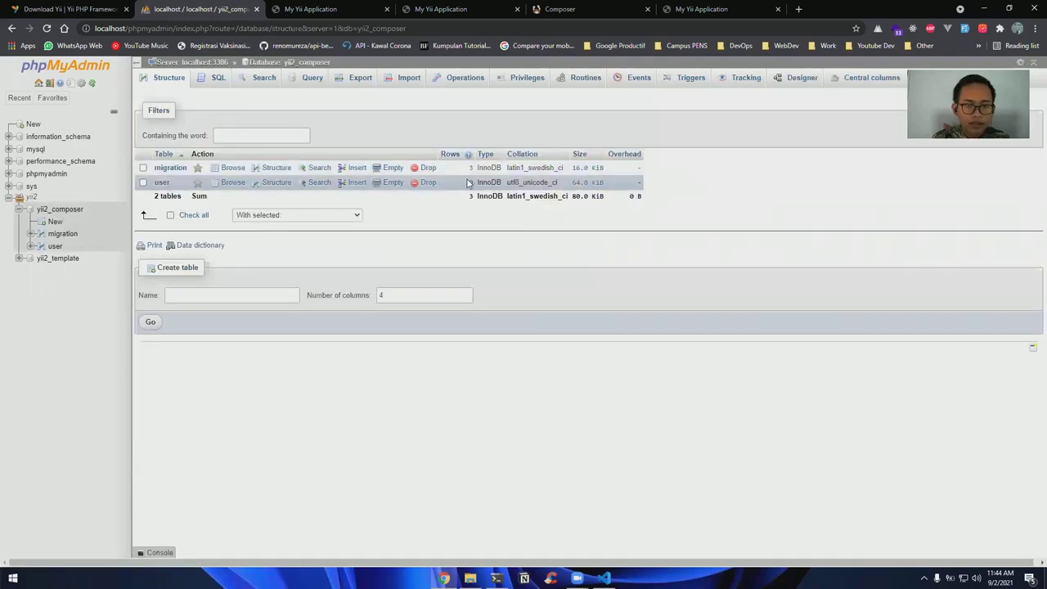
{"action": "left_click", "coordinate": [388, 9]}
{"action": "left_click", "coordinate": [476, 9]}
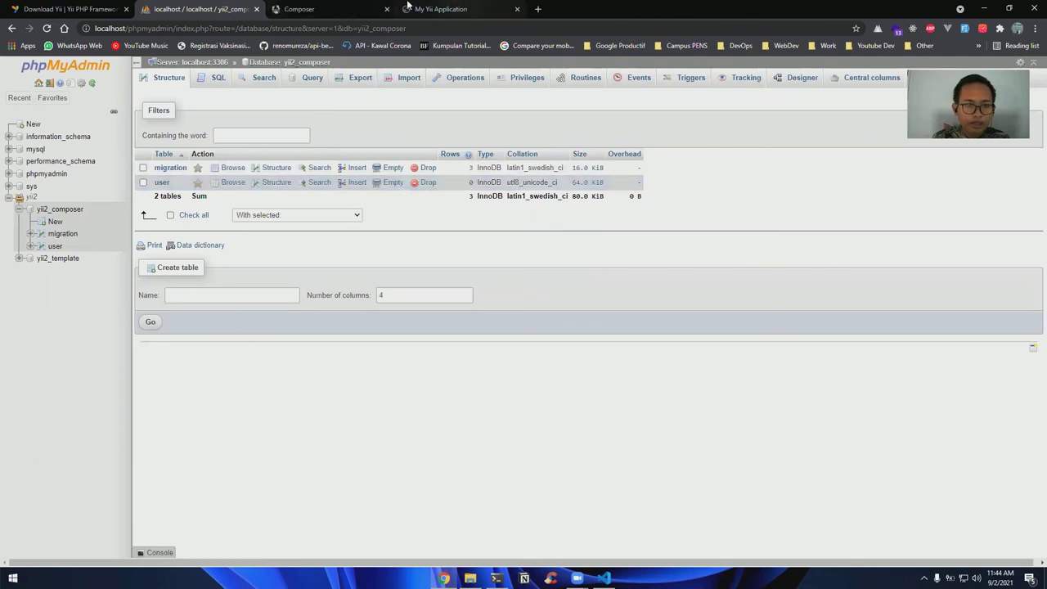
{"action": "left_click", "coordinate": [410, 9]}
Load localhost/advanced-composer/frontend/web in Chrome
{"action": "key", "text": "ctrl+w"}
{"action": "key", "text": "ctrl+t"}
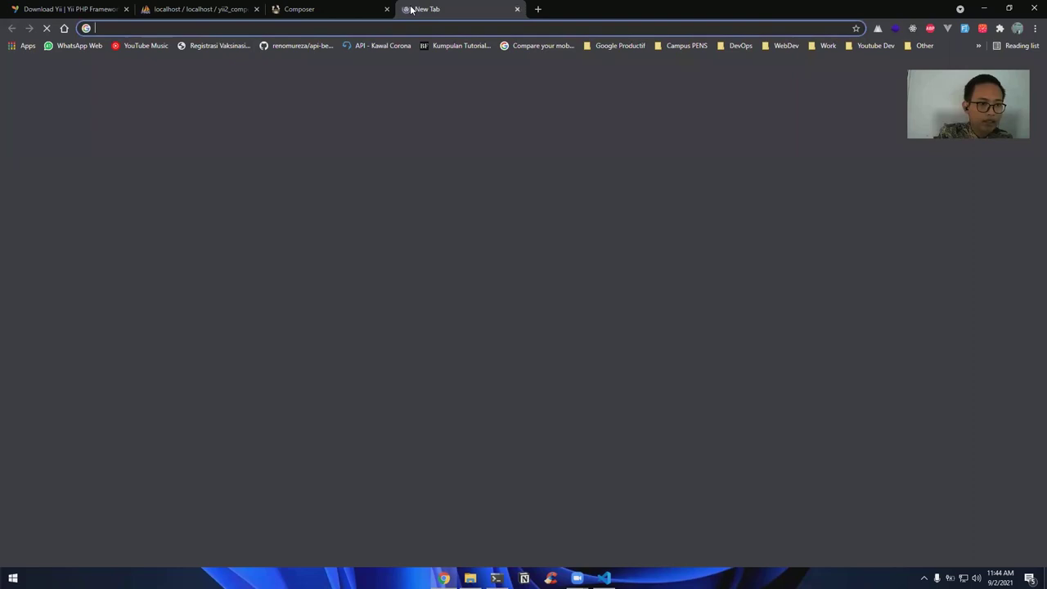
{"action": "type", "text": "localhost/"}
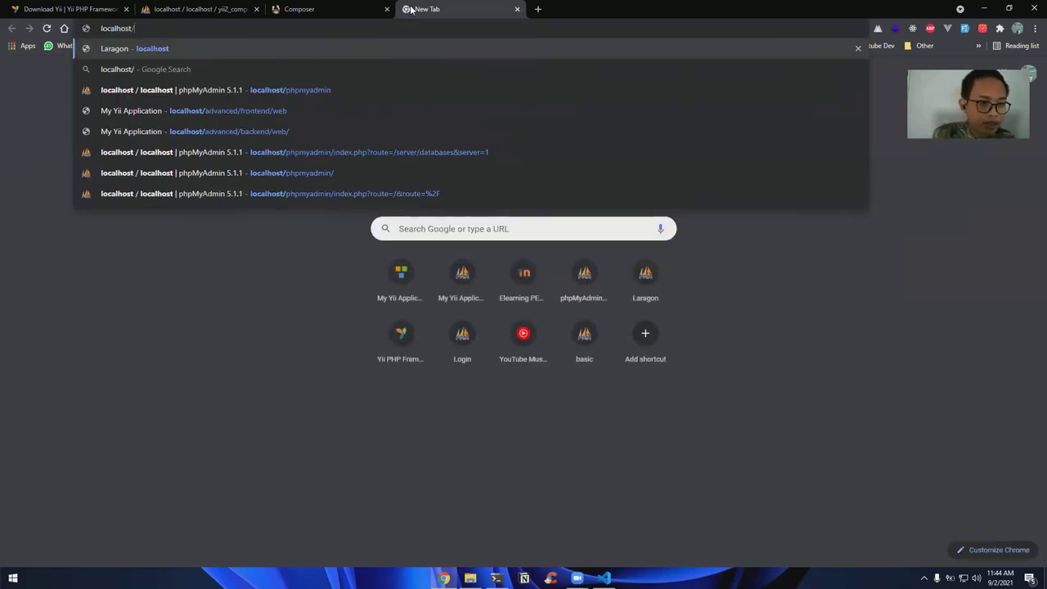
{"action": "type", "text": "advanced-composer/frontend/web"}
{"action": "key", "text": "Return"}
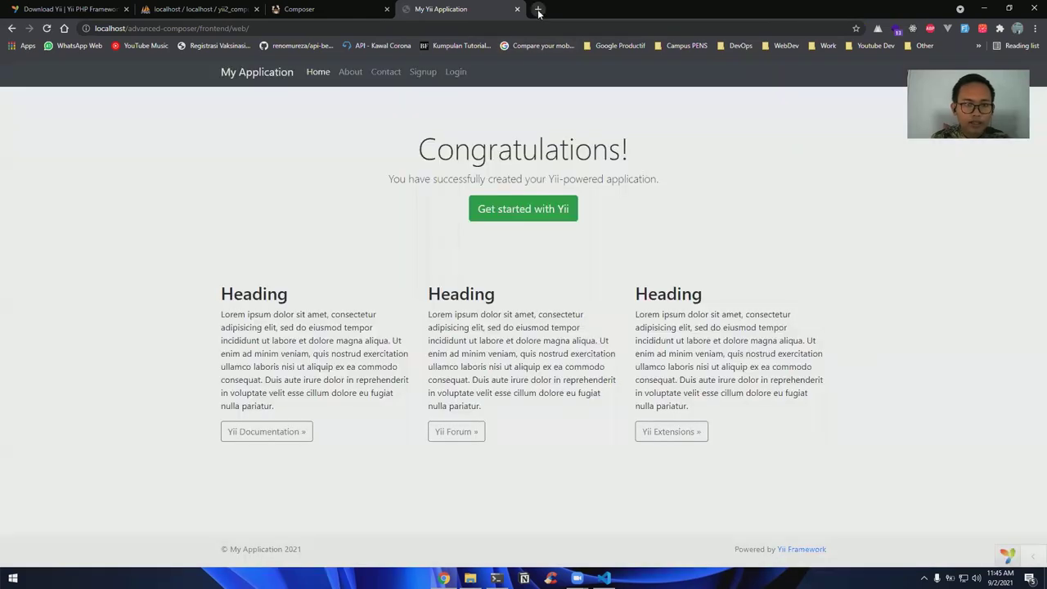
Open localhost/advanced-composer/backend/web in a new tab, then return to the frontend tab
{"action": "left_click", "coordinate": [538, 11]}
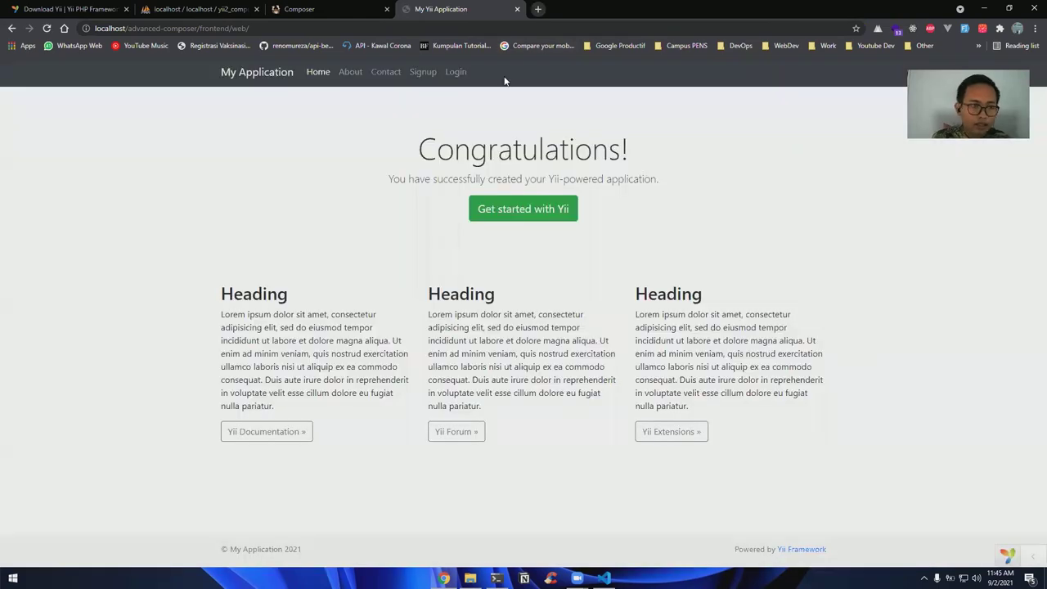
{"action": "type", "text": "loc"}
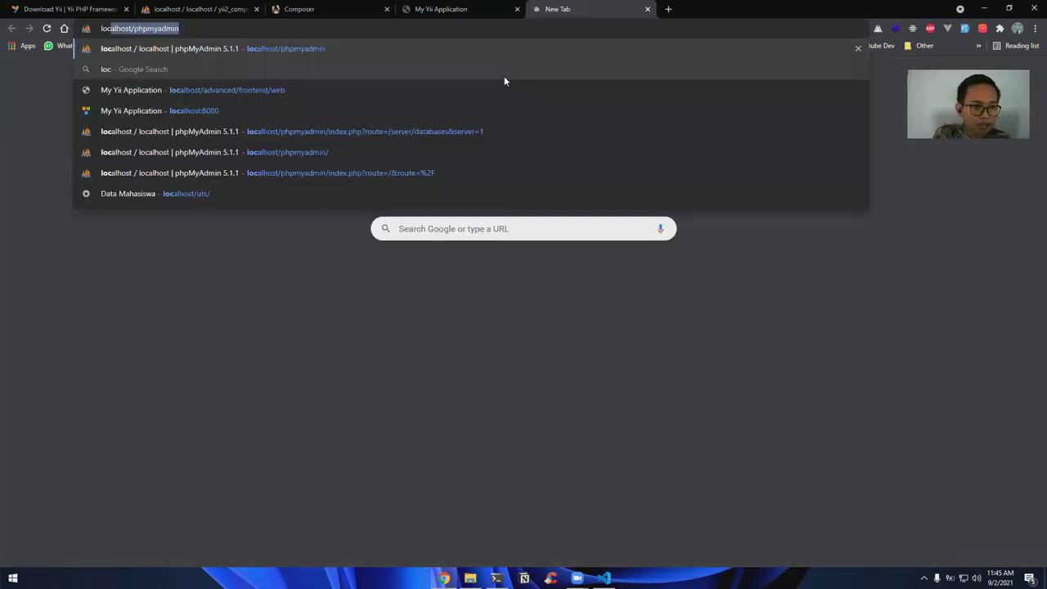
{"action": "type", "text": "alhost/ada"}
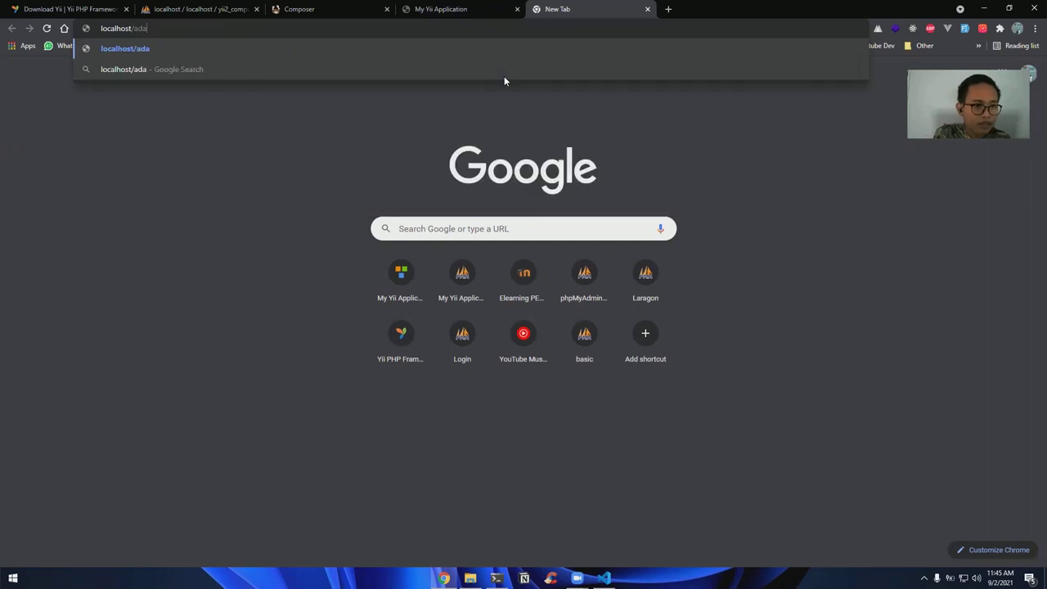
{"action": "key", "text": "BackSpace"}
{"action": "type", "text": "dvanced"}
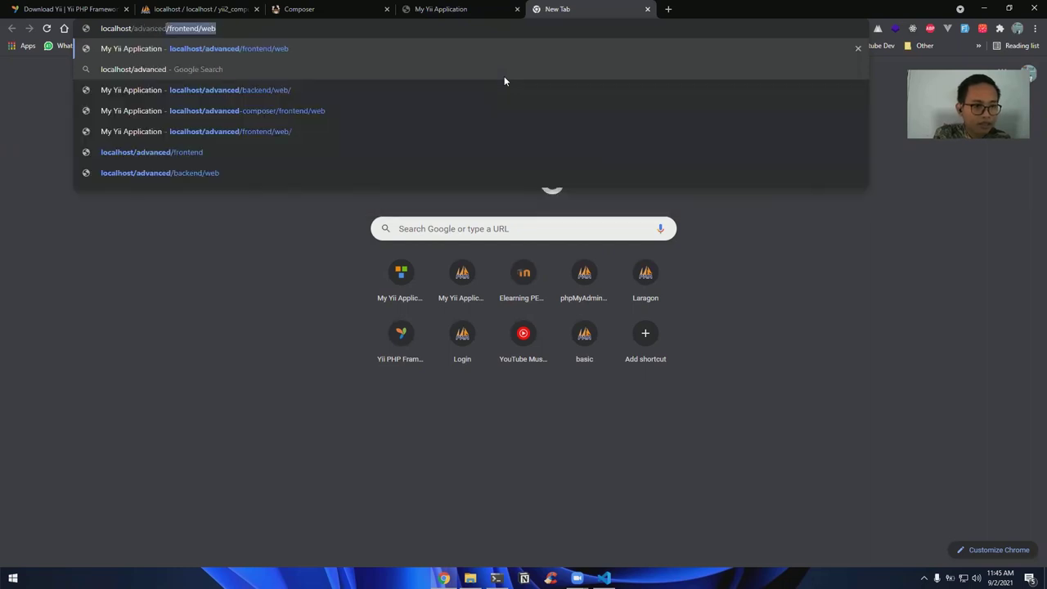
{"action": "type", "text": "-composer/backend/"}
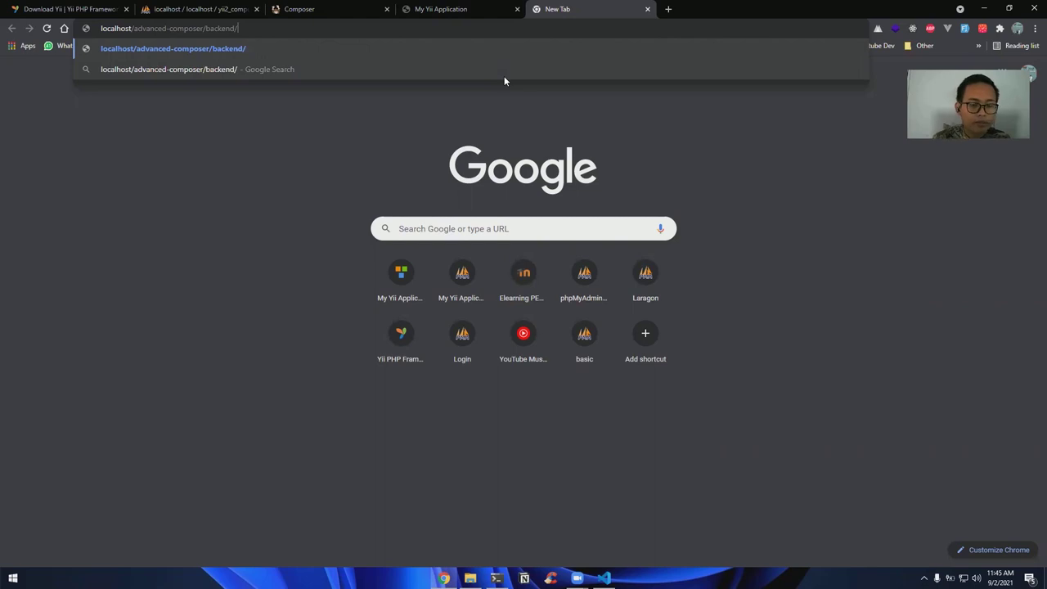
{"action": "key", "text": "Return"}
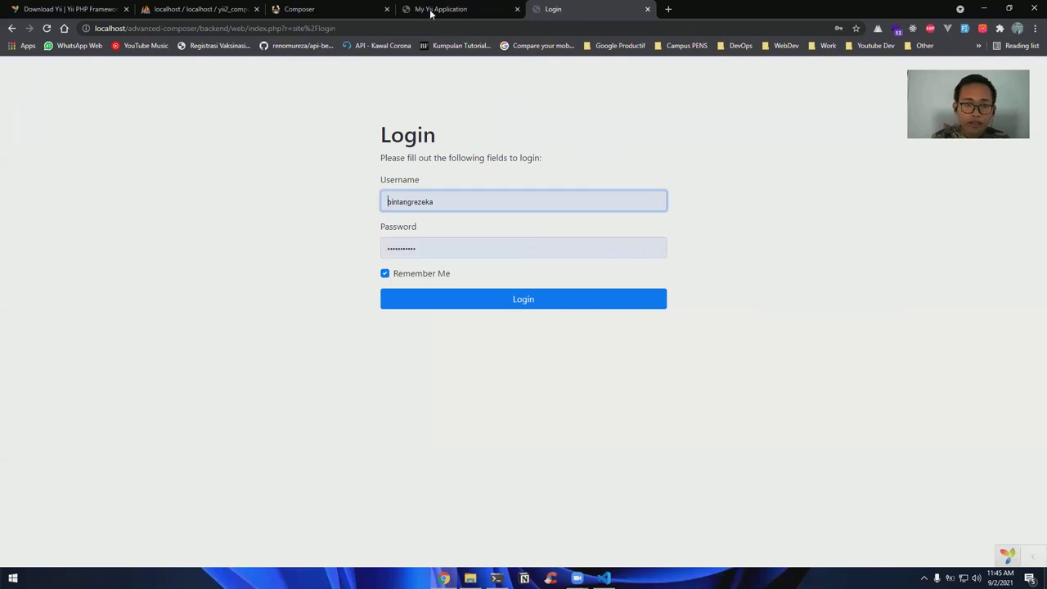
{"action": "left_click", "coordinate": [430, 11]}
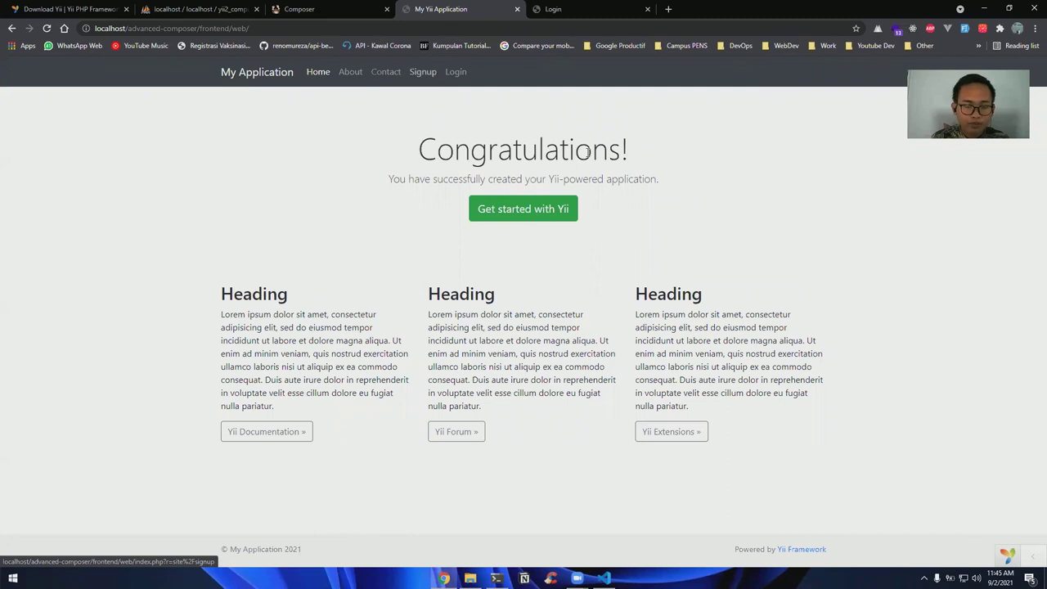
Sign up a new frontend user with autofilled username, email and password, declining Chrome's password prompt
{"action": "key", "text": "F5"}
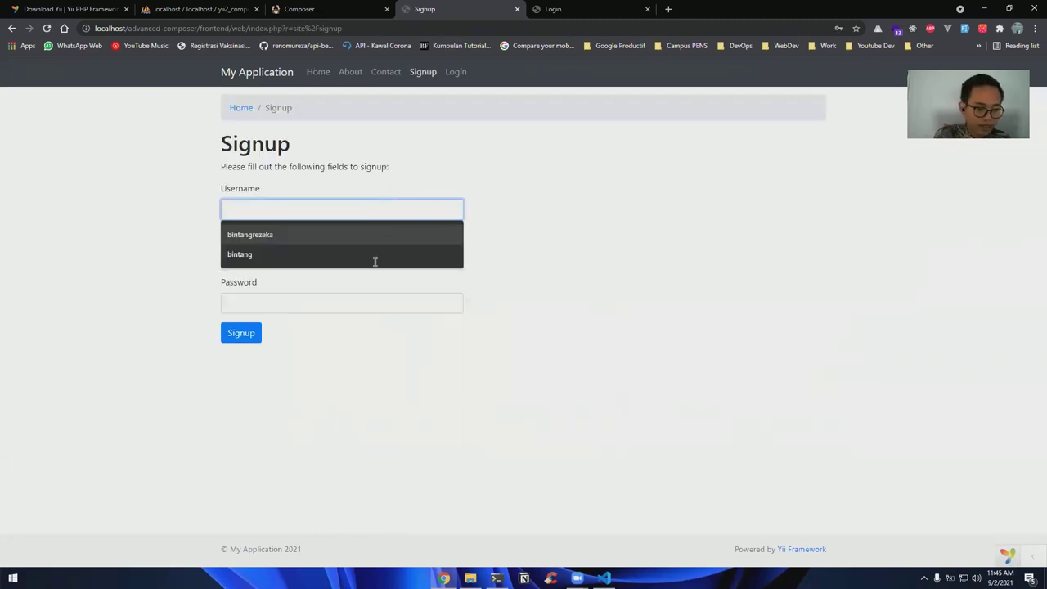
{"action": "left_click", "coordinate": [374, 259]}
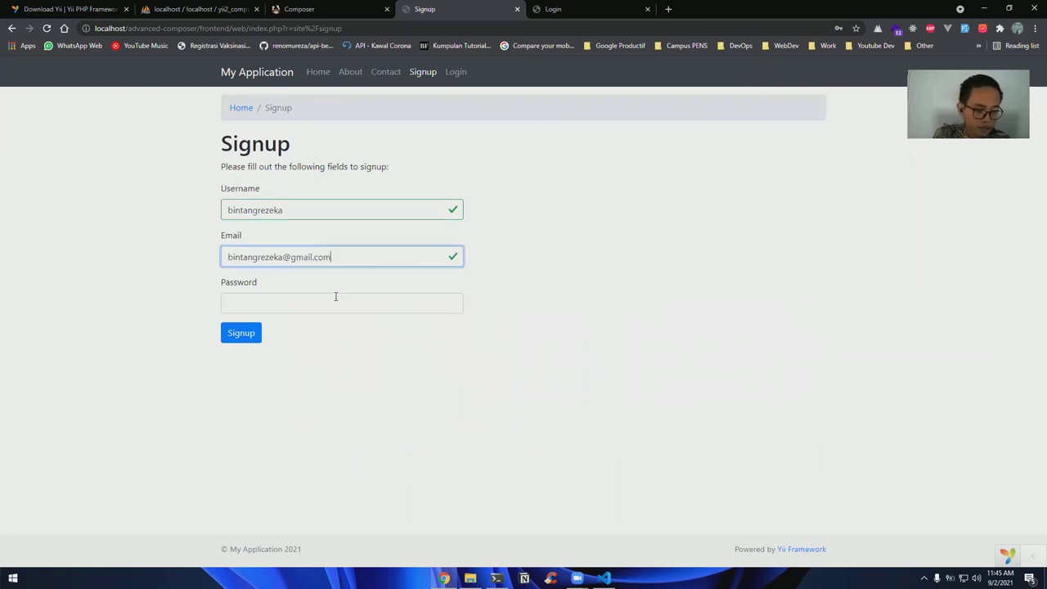
{"action": "left_click", "coordinate": [335, 297]}
{"action": "left_click", "coordinate": [290, 322]}
{"action": "key", "text": "Tab"}
{"action": "key", "text": "Return"}
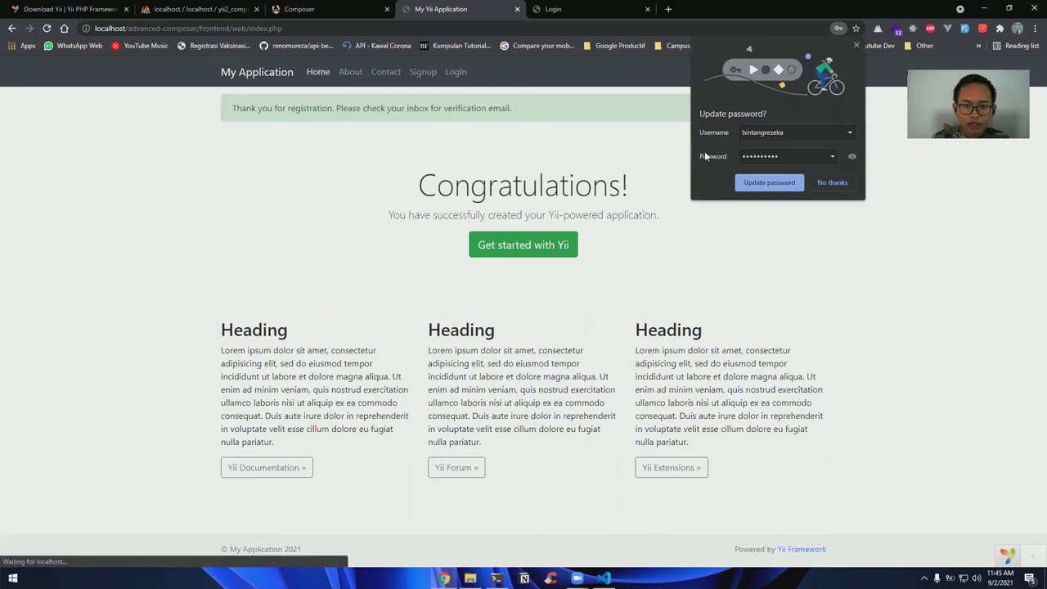
{"action": "left_click", "coordinate": [445, 161]}
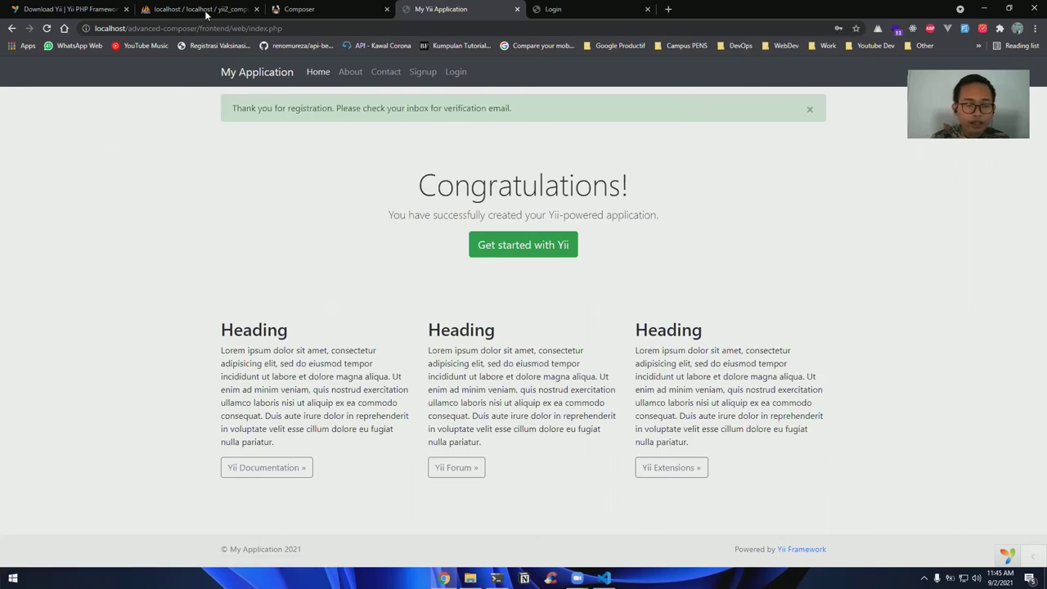
Set the new user's status to 10 in yii2_composer's user table, then open the frontend login page
{"action": "left_click", "coordinate": [206, 14]}
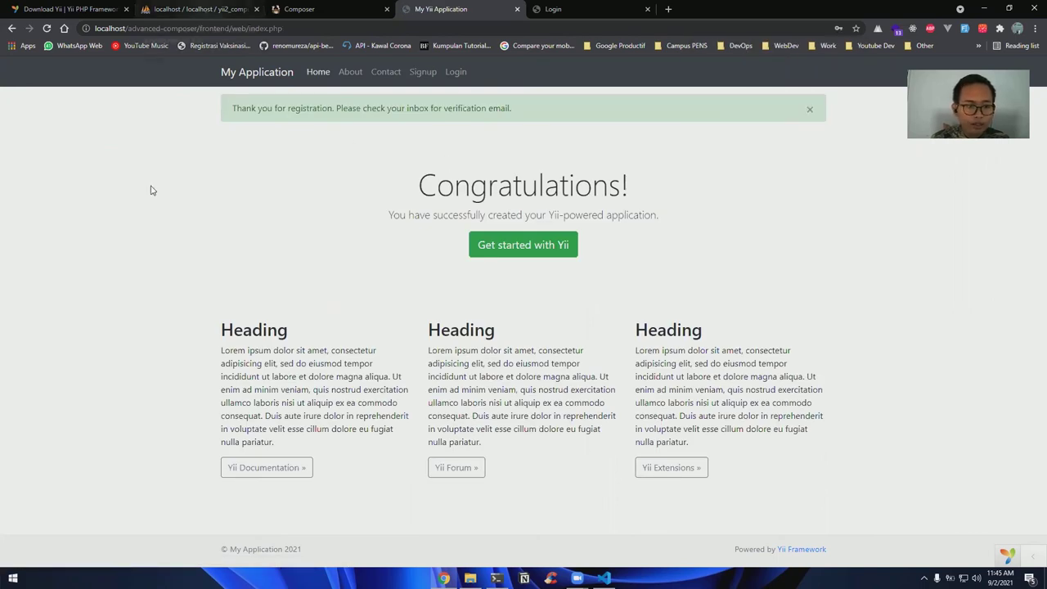
{"action": "left_click", "coordinate": [162, 183]}
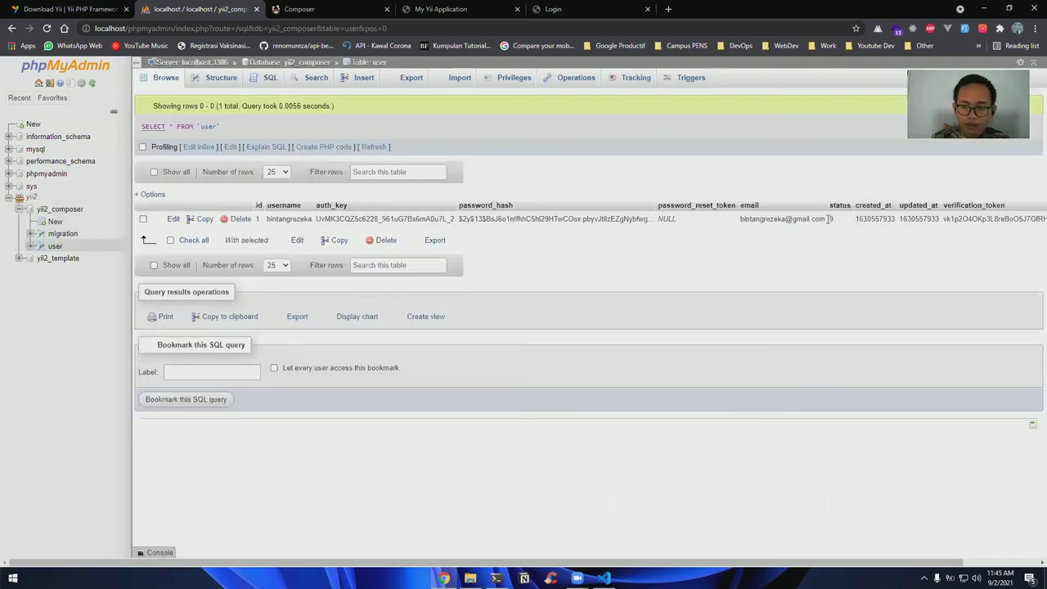
{"action": "double_click", "coordinate": [837, 219]}
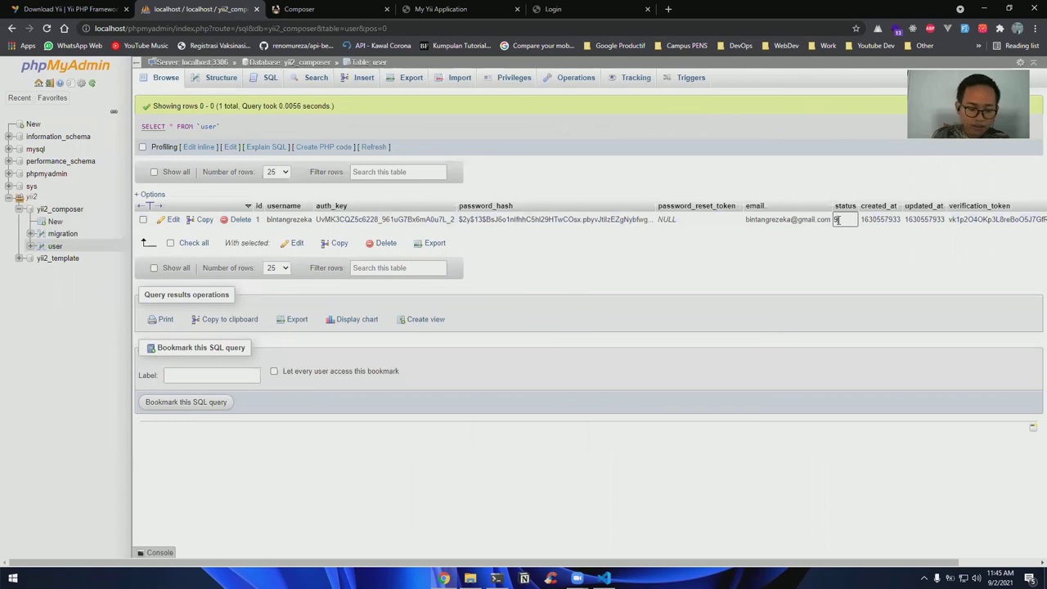
{"action": "type", "text": "10"}
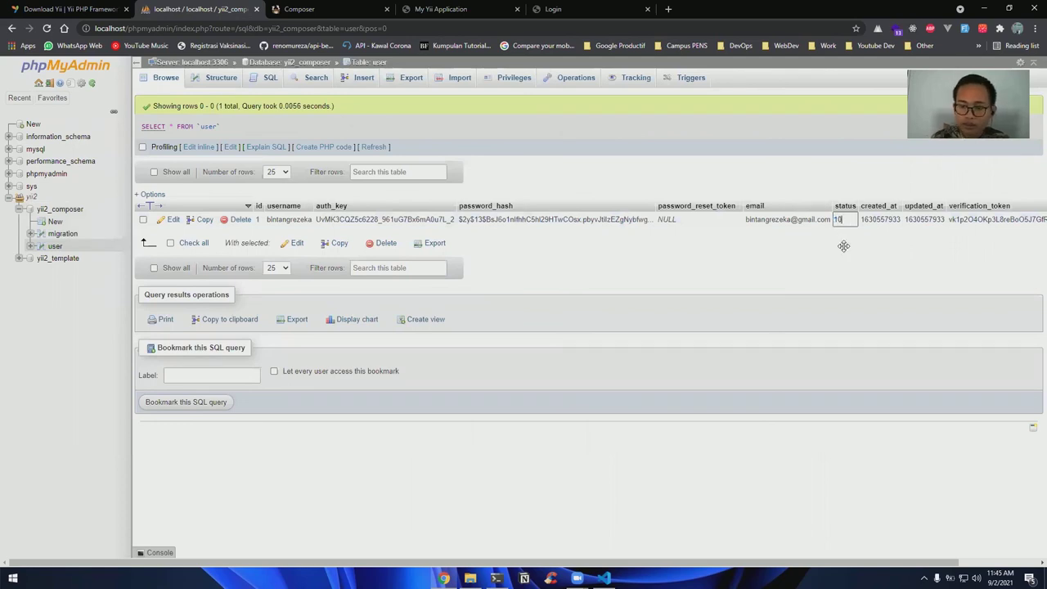
{"action": "left_click", "coordinate": [842, 242]}
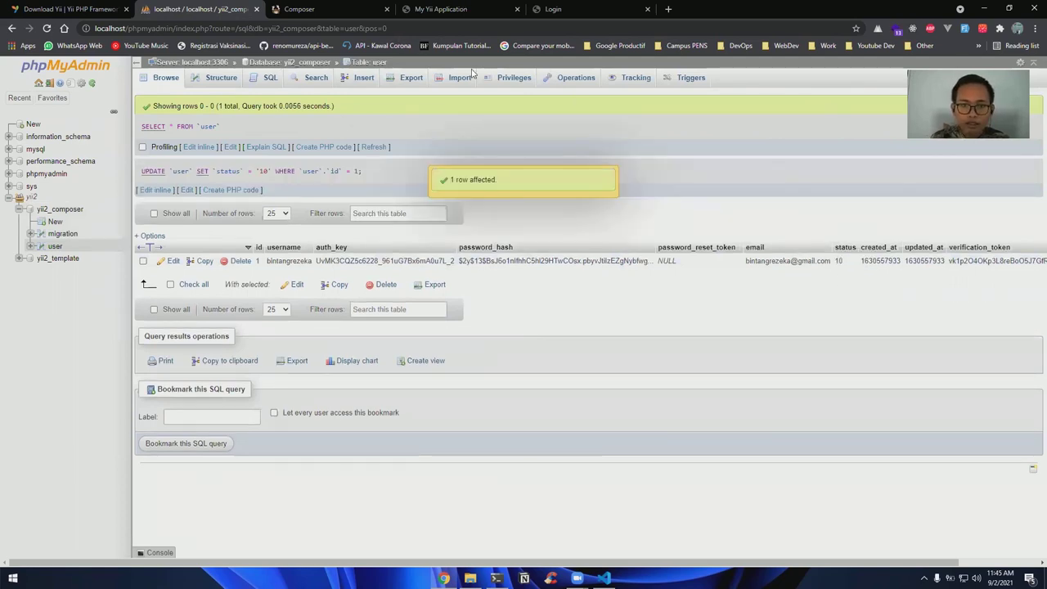
{"action": "left_click", "coordinate": [462, 8]}
{"action": "left_click", "coordinate": [456, 72]}
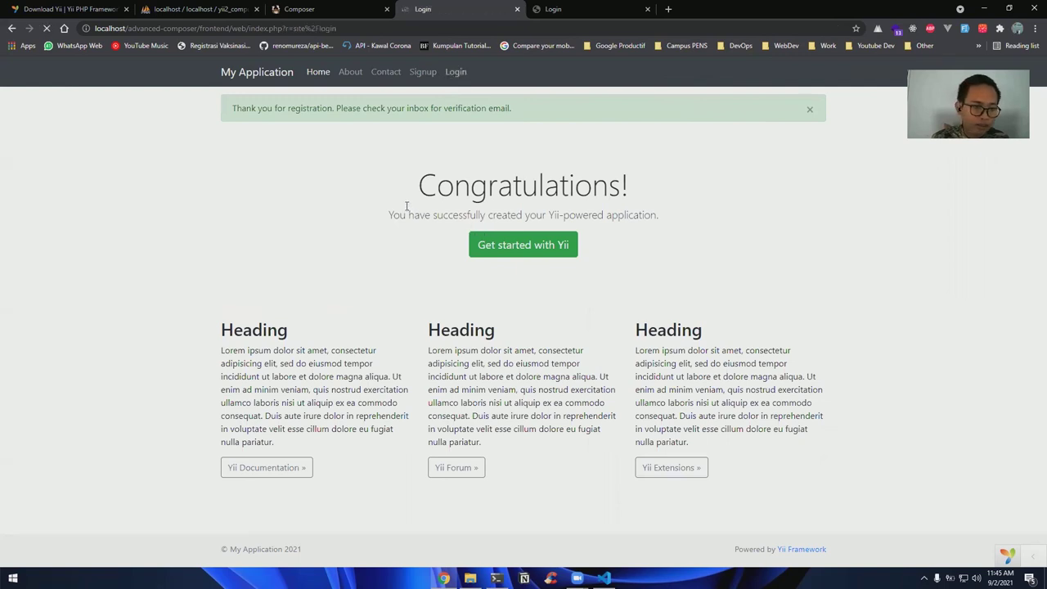
Log into the frontend with the saved credentials, dismissing Chrome's password prompt
{"action": "left_click", "coordinate": [299, 250]}
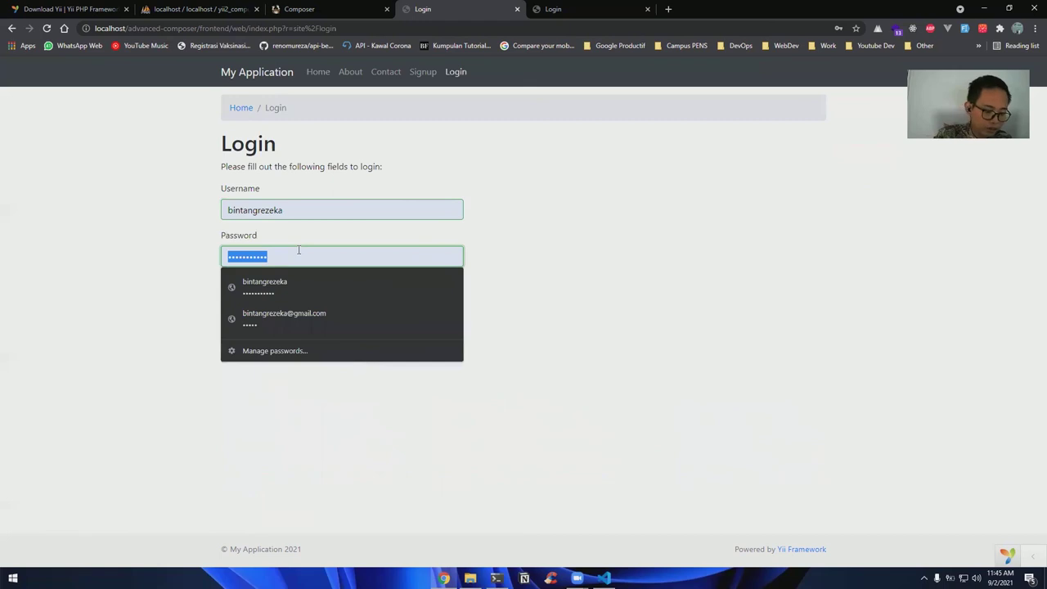
{"action": "left_click", "coordinate": [299, 249]}
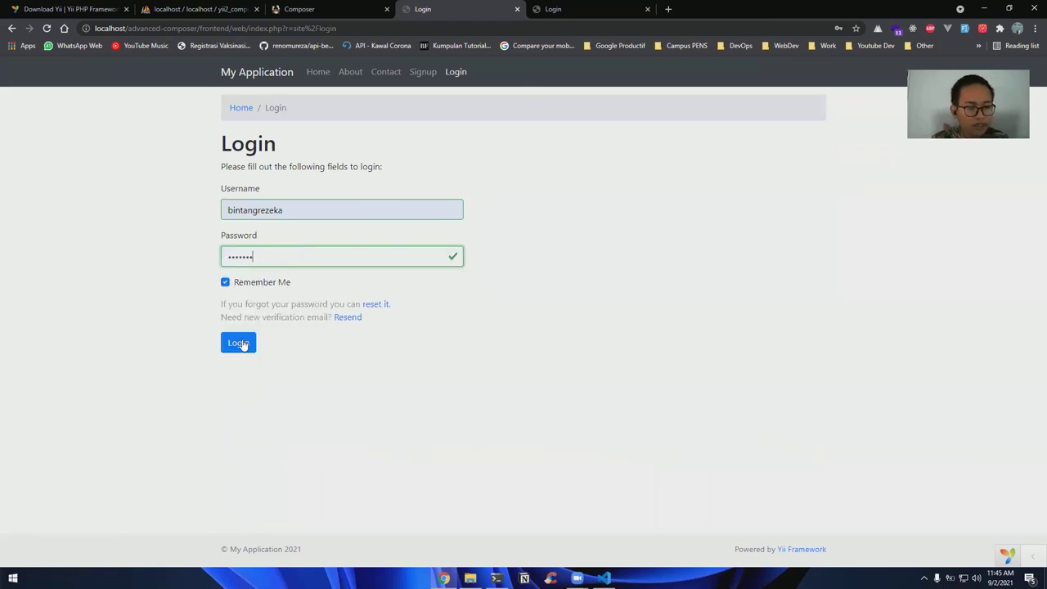
{"action": "key", "text": "Return"}
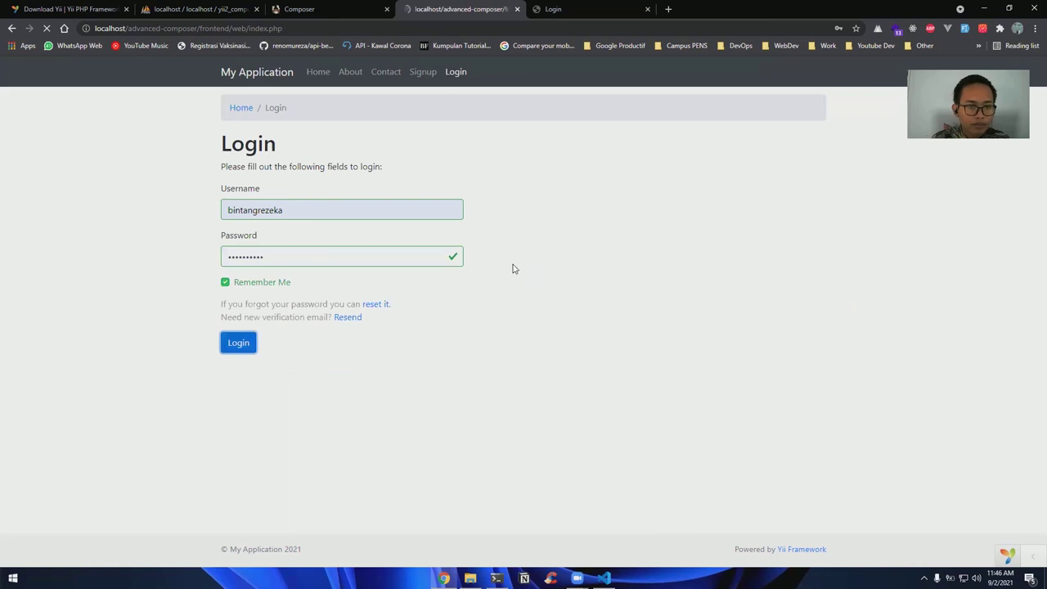
{"action": "left_click", "coordinate": [826, 182]}
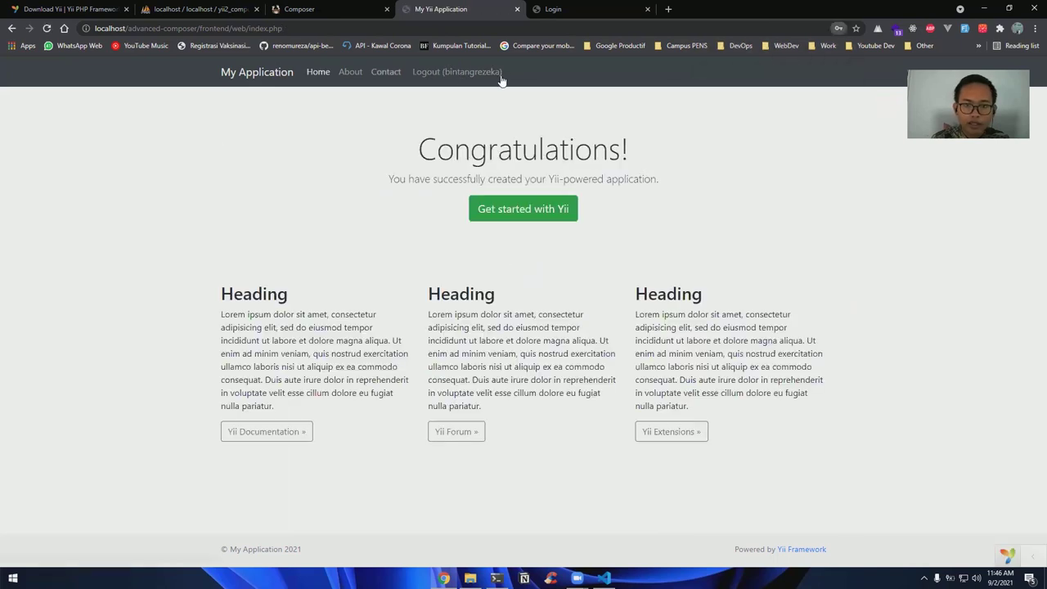
Log the same user into the backend with their username and password, then log out
{"action": "left_click", "coordinate": [564, 9]}
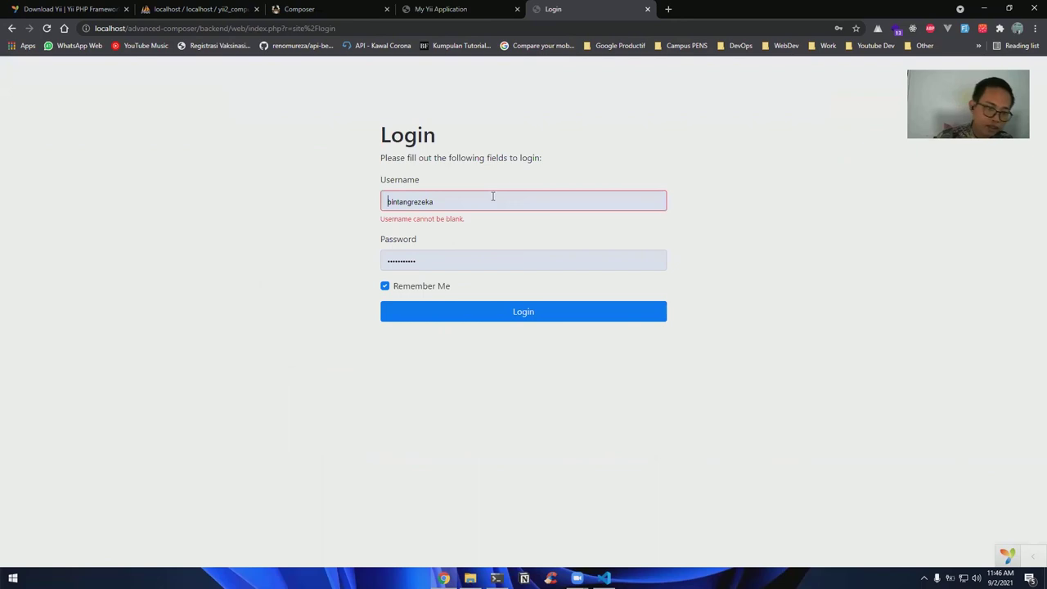
{"action": "double_click", "coordinate": [492, 197]}
{"action": "type", "text": "bintangrezeka"}
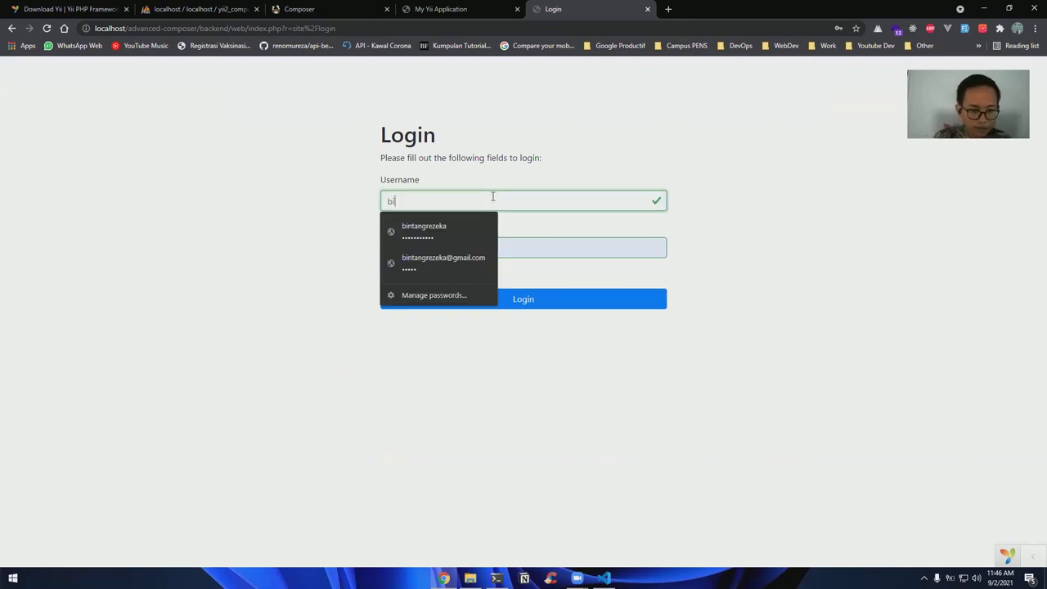
{"action": "double_click", "coordinate": [424, 245]}
{"action": "left_click", "coordinate": [424, 246]}
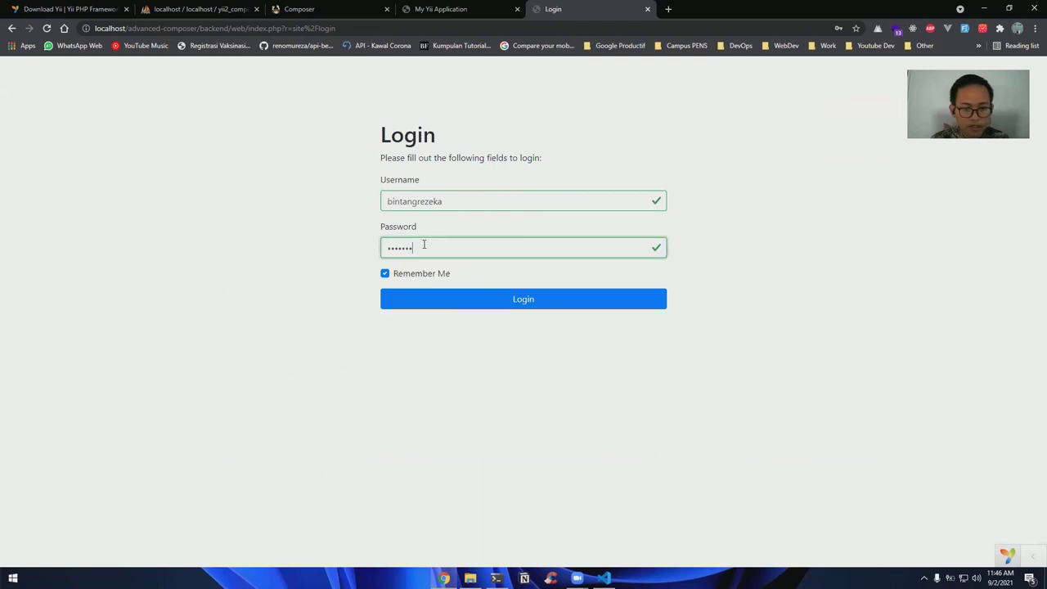
{"action": "left_click", "coordinate": [512, 299]}
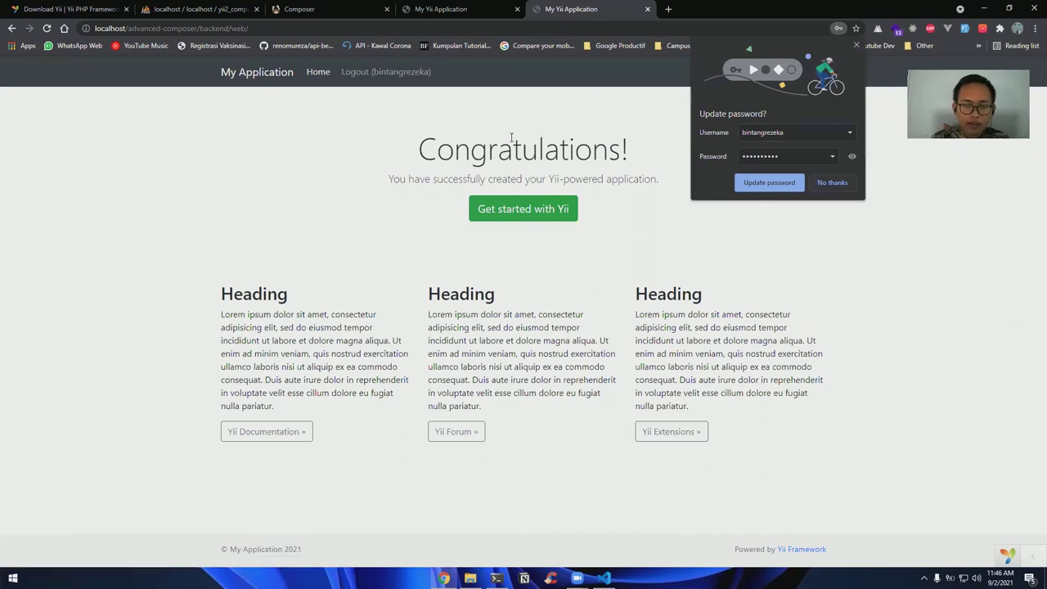
{"action": "left_click", "coordinate": [364, 73]}
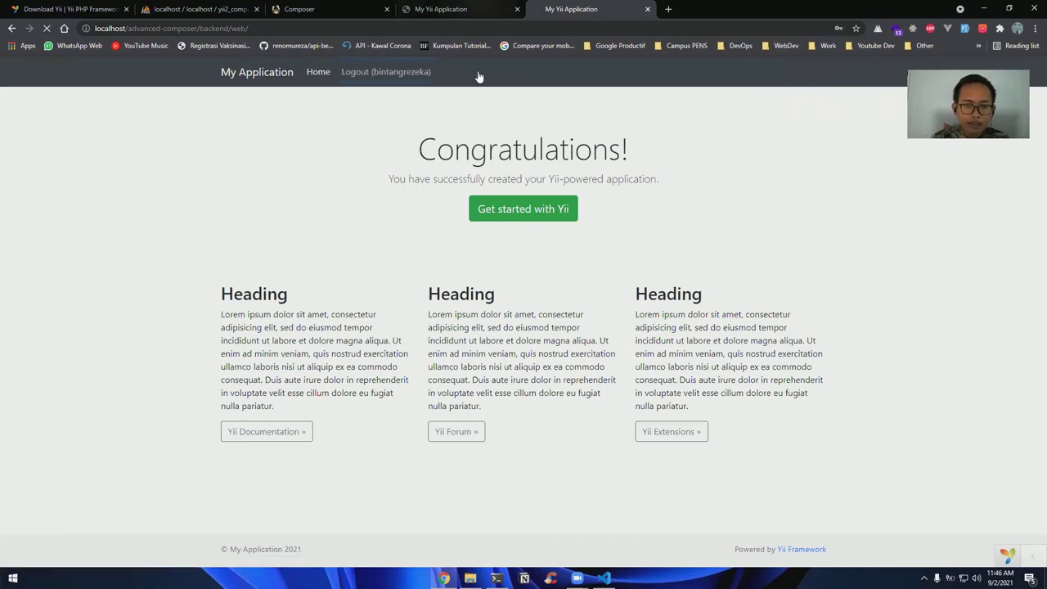